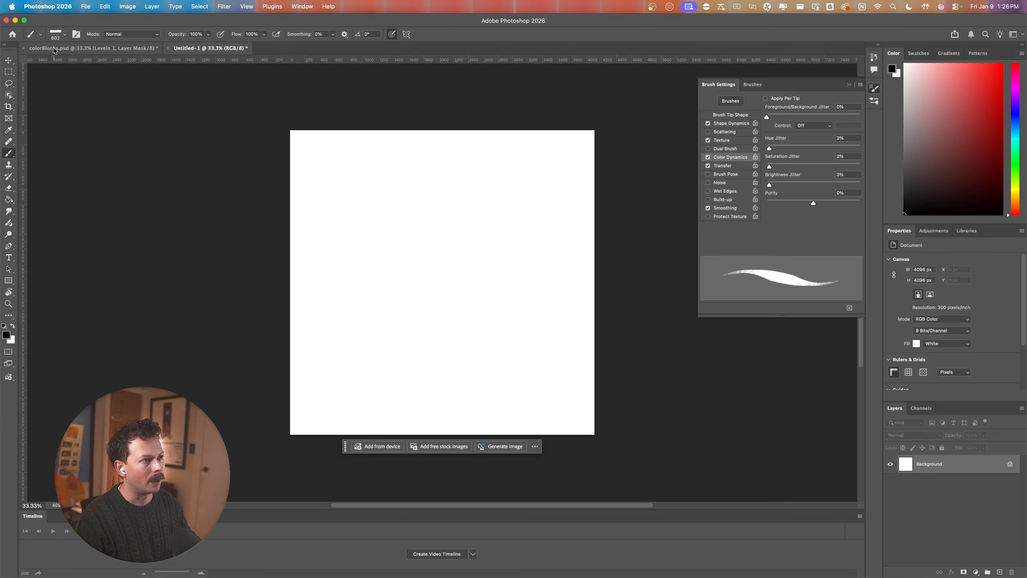
{"action": "left_click", "coordinate": [56, 39]}
{"action": "left_click", "coordinate": [406, 317]}
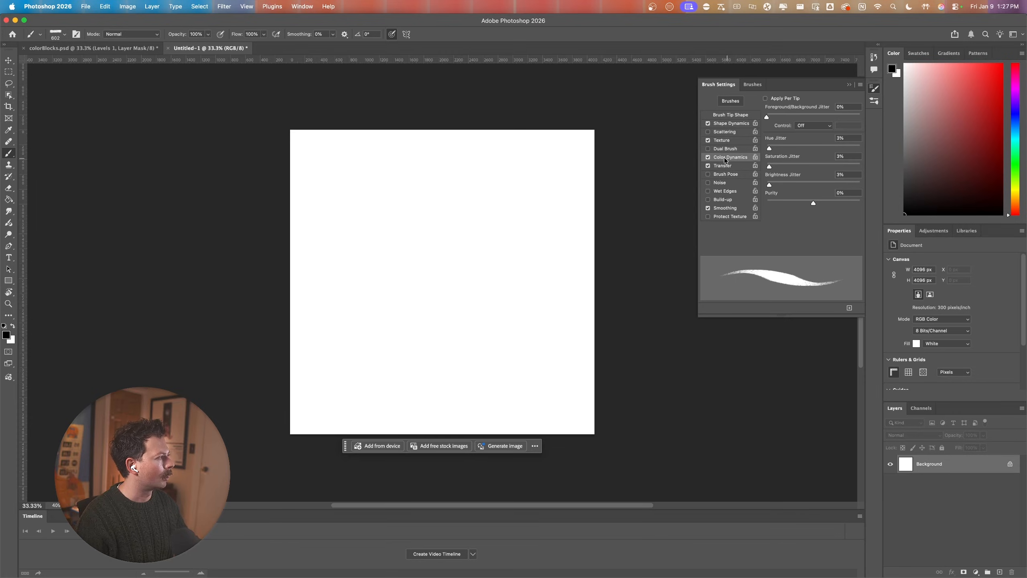
{"action": "left_click", "coordinate": [75, 32]}
{"action": "left_click", "coordinate": [77, 34]}
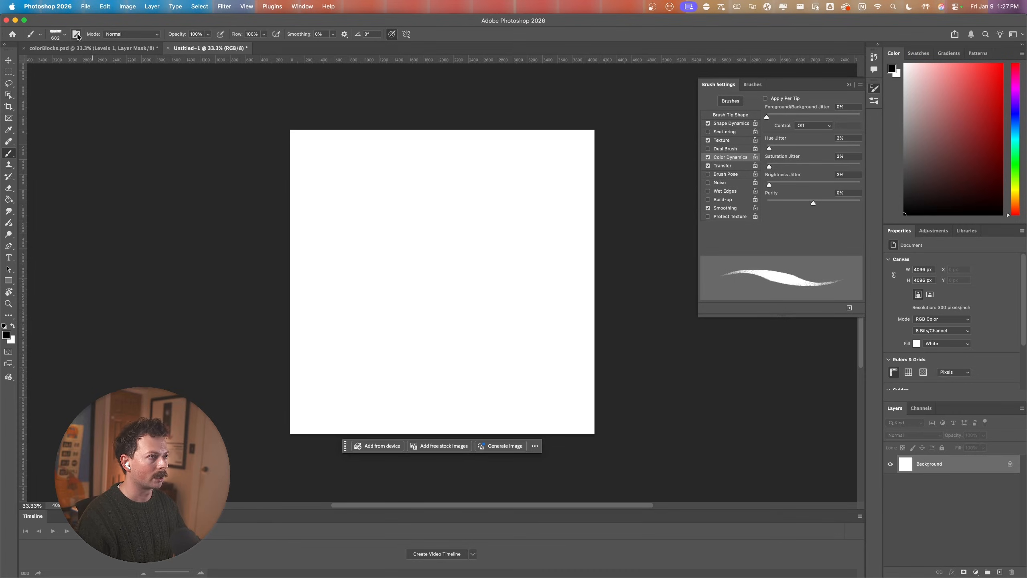
{"action": "left_click", "coordinate": [709, 158]}
{"action": "left_click", "coordinate": [709, 159]}
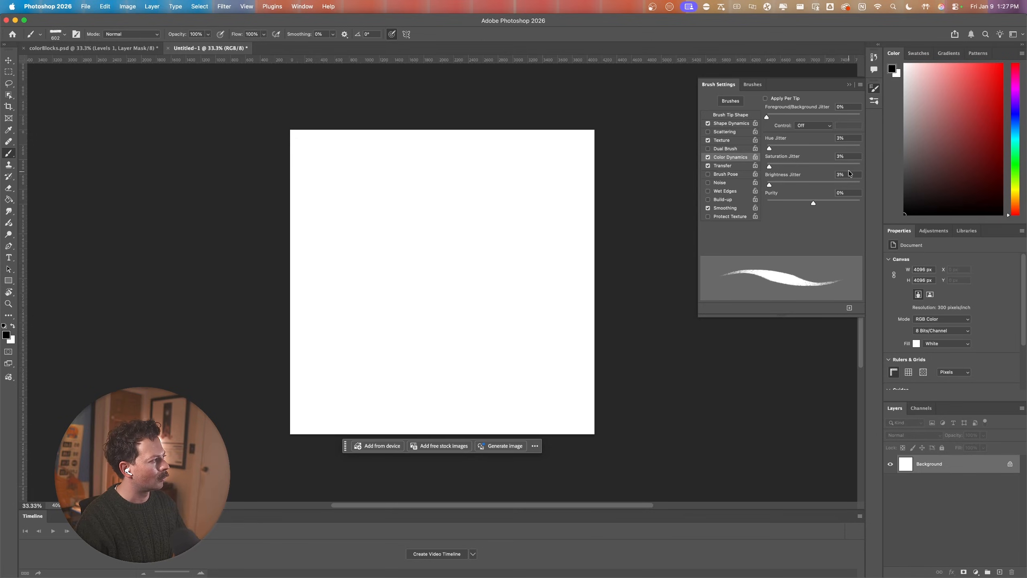
- Add a new layer and cover the white canvas with broad vertical brush strokes in red
{"action": "left_click", "coordinate": [999, 571]}
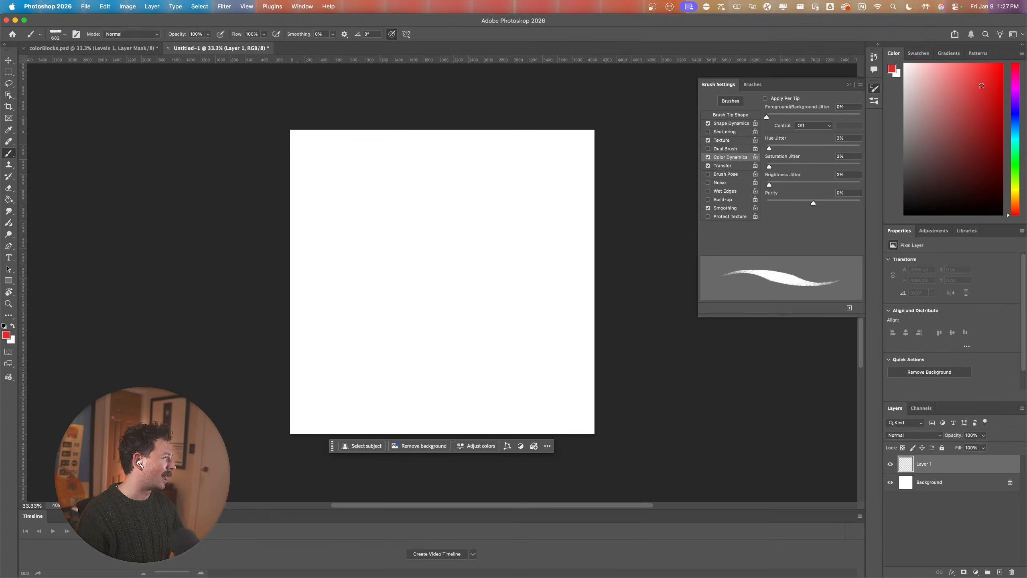
{"action": "left_click_drag", "start_coordinate": [564, 302], "coordinate": [582, 30]}
{"action": "left_click_drag", "start_coordinate": [546, 120], "coordinate": [516, 451]}
{"action": "mouse_move", "coordinate": [448, 225]}
{"action": "left_mouse_down"}
{"action": "mouse_move", "coordinate": [443, 85]}
{"action": "mouse_move", "coordinate": [436, 456]}
{"action": "left_mouse_up"}
{"action": "mouse_move", "coordinate": [355, 384]}
{"action": "left_mouse_down"}
{"action": "mouse_move", "coordinate": [362, 121]}
{"action": "mouse_move", "coordinate": [324, 433]}
{"action": "mouse_move", "coordinate": [308, 125]}
{"action": "left_mouse_up"}
{"action": "left_click_drag", "start_coordinate": [344, 404], "coordinate": [345, 434]}
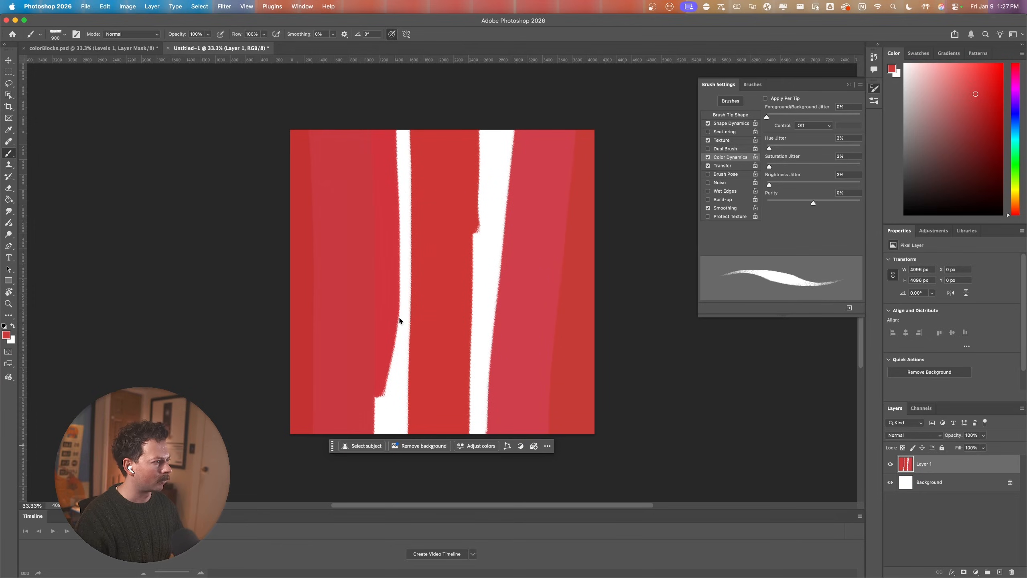
{"action": "left_click_drag", "start_coordinate": [404, 131], "coordinate": [391, 435]}
{"action": "left_click", "coordinate": [480, 294]}
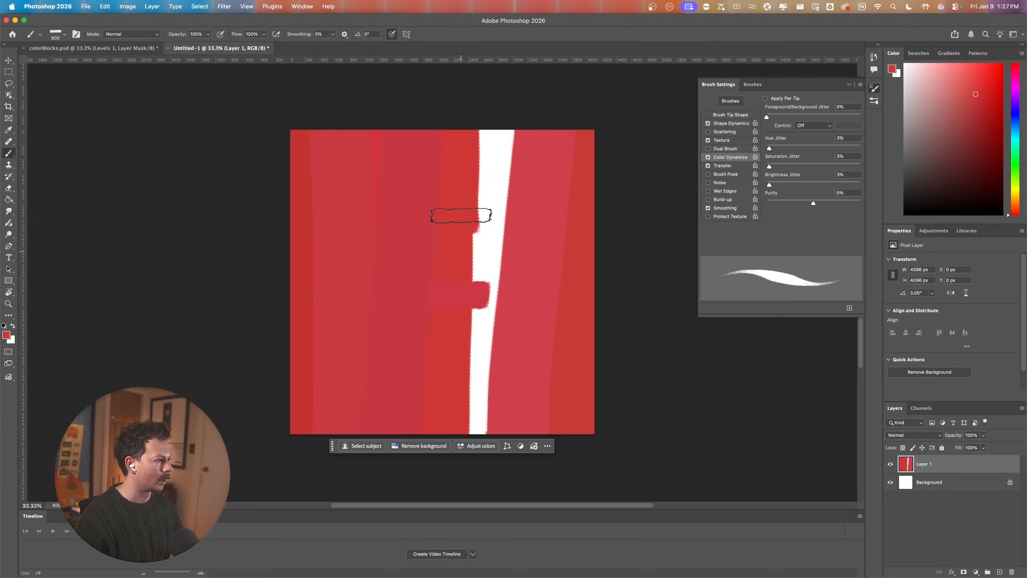
{"action": "left_click_drag", "start_coordinate": [499, 130], "coordinate": [498, 453]}
- Paint short overlapping red strokes across the whole layer to build up patches of varied red
{"action": "left_click_drag", "start_coordinate": [482, 191], "coordinate": [500, 341]}
{"action": "left_click_drag", "start_coordinate": [531, 246], "coordinate": [560, 412]}
{"action": "left_click_drag", "start_coordinate": [573, 313], "coordinate": [570, 443]}
{"action": "left_click_drag", "start_coordinate": [462, 272], "coordinate": [459, 390]}
{"action": "mouse_move", "coordinate": [369, 398]}
{"action": "left_mouse_down"}
{"action": "mouse_move", "coordinate": [358, 296]}
{"action": "mouse_move", "coordinate": [376, 364]}
{"action": "left_mouse_up"}
{"action": "left_click_drag", "start_coordinate": [408, 312], "coordinate": [447, 352]}
{"action": "left_click_drag", "start_coordinate": [419, 221], "coordinate": [411, 266]}
{"action": "left_click_drag", "start_coordinate": [379, 198], "coordinate": [336, 248]}
{"action": "left_click_drag", "start_coordinate": [309, 238], "coordinate": [315, 120]}
{"action": "left_click_drag", "start_coordinate": [356, 128], "coordinate": [369, 233]}
{"action": "left_click_drag", "start_coordinate": [392, 161], "coordinate": [392, 235]}
{"action": "left_click_drag", "start_coordinate": [417, 182], "coordinate": [416, 131]}
{"action": "left_click_drag", "start_coordinate": [459, 200], "coordinate": [453, 136]}
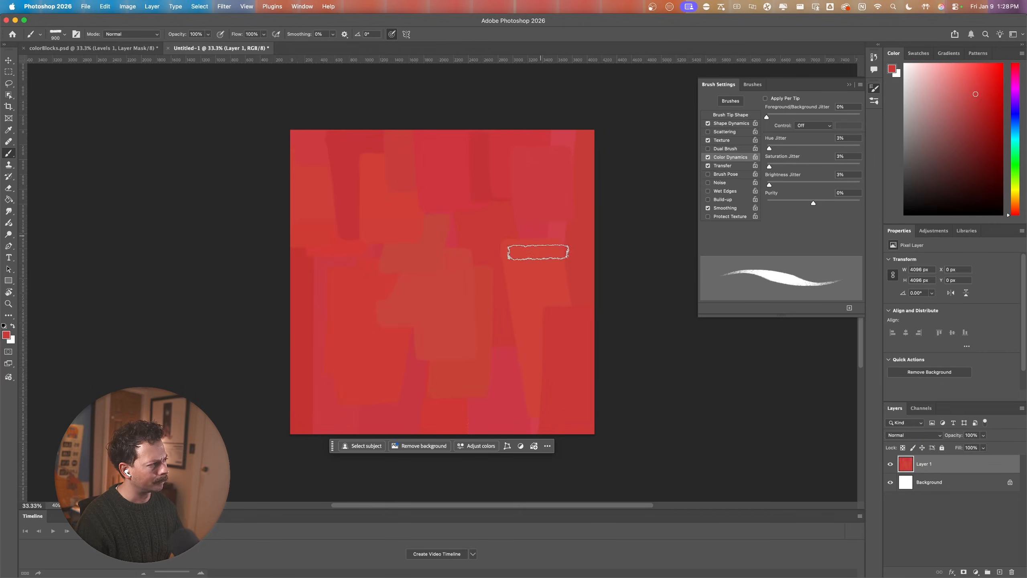
{"action": "left_click_drag", "start_coordinate": [534, 246], "coordinate": [535, 374]}
{"action": "left_click_drag", "start_coordinate": [582, 184], "coordinate": [575, 322]}
{"action": "left_click_drag", "start_coordinate": [498, 338], "coordinate": [408, 405]}
{"action": "left_click_drag", "start_coordinate": [341, 307], "coordinate": [306, 396]}
{"action": "left_click_drag", "start_coordinate": [420, 311], "coordinate": [459, 270]}
{"action": "left_click_drag", "start_coordinate": [326, 204], "coordinate": [324, 186]}
{"action": "left_click_drag", "start_coordinate": [430, 226], "coordinate": [452, 245]}
{"action": "mouse_move", "coordinate": [425, 391]}
{"action": "left_mouse_down"}
{"action": "mouse_move", "coordinate": [430, 412]}
{"action": "mouse_move", "coordinate": [500, 431]}
{"action": "left_mouse_up"}
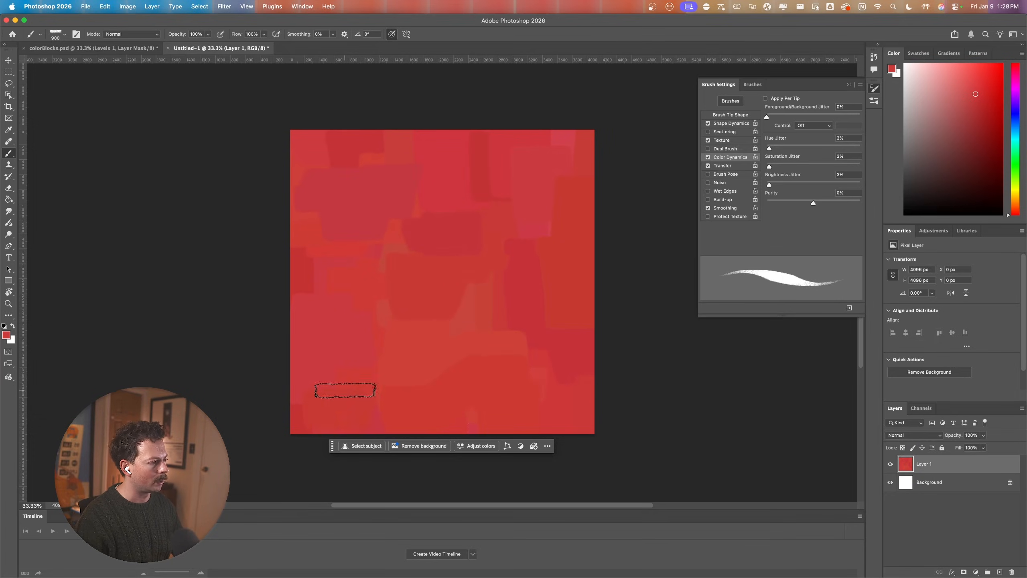
{"action": "mouse_move", "coordinate": [449, 159]}
{"action": "left_mouse_down"}
{"action": "mouse_move", "coordinate": [493, 170]}
{"action": "mouse_move", "coordinate": [563, 130]}
{"action": "left_mouse_up"}
{"action": "mouse_move", "coordinate": [508, 239]}
{"action": "left_mouse_down"}
{"action": "mouse_move", "coordinate": [511, 257]}
{"action": "mouse_move", "coordinate": [568, 257]}
{"action": "left_mouse_up"}
{"action": "left_click_drag", "start_coordinate": [465, 297], "coordinate": [514, 348]}
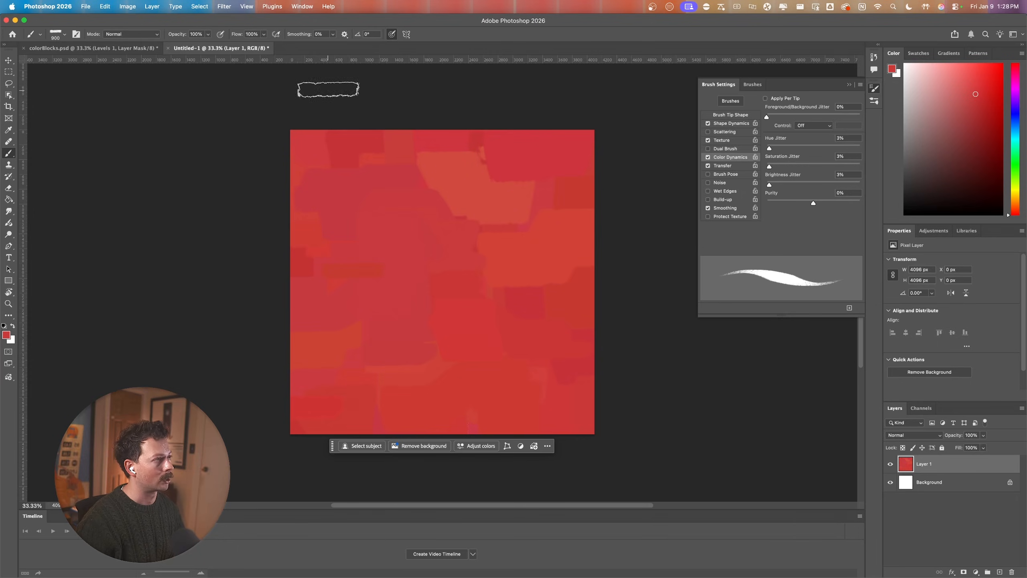
- Apply the Offset filter to the red layer with 2048 px horizontal, 2048 px vertical and Wrap Around
{"action": "left_click", "coordinate": [224, 7]}
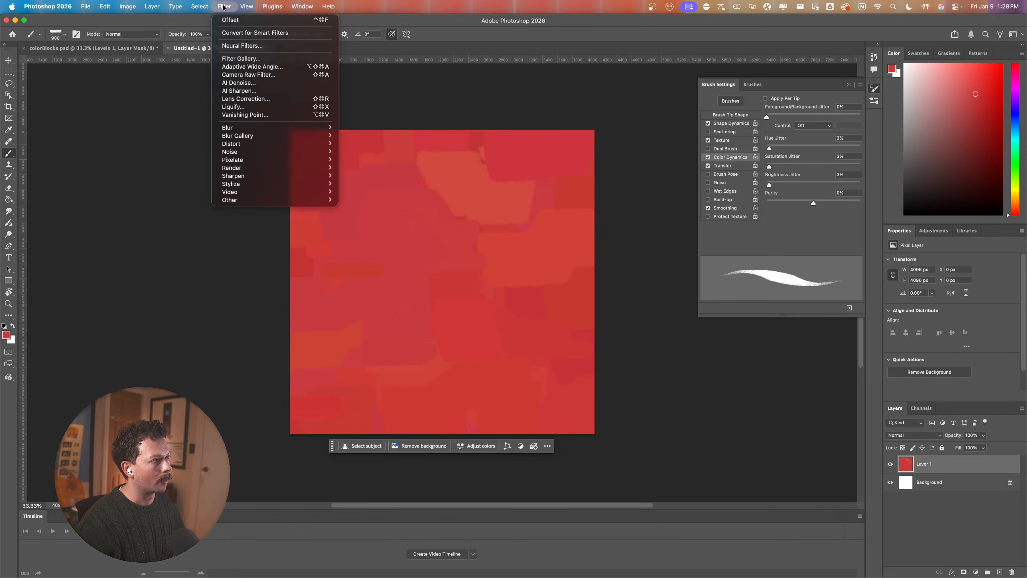
{"action": "mouse_move", "coordinate": [267, 204]}
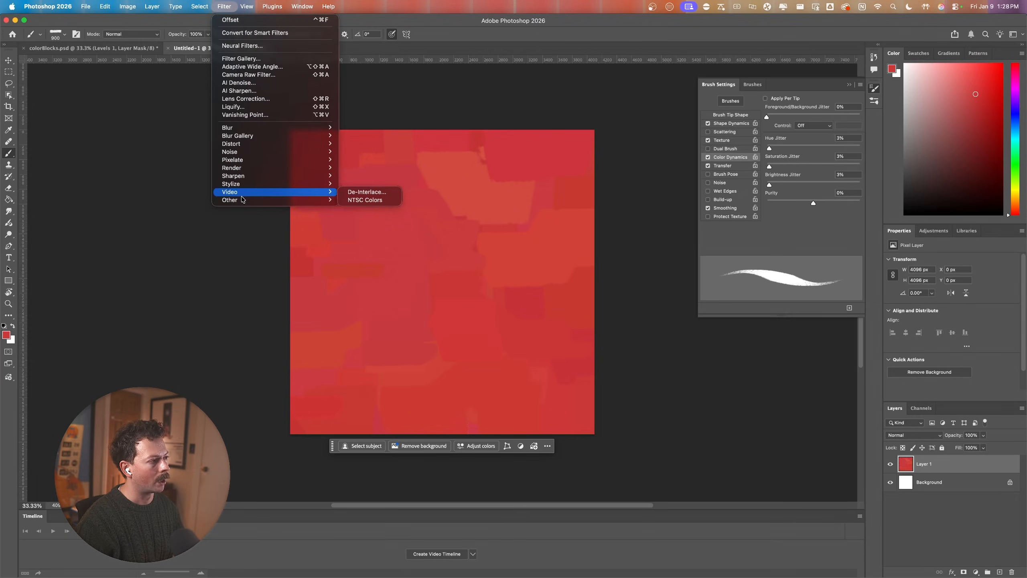
{"action": "left_click", "coordinate": [360, 240]}
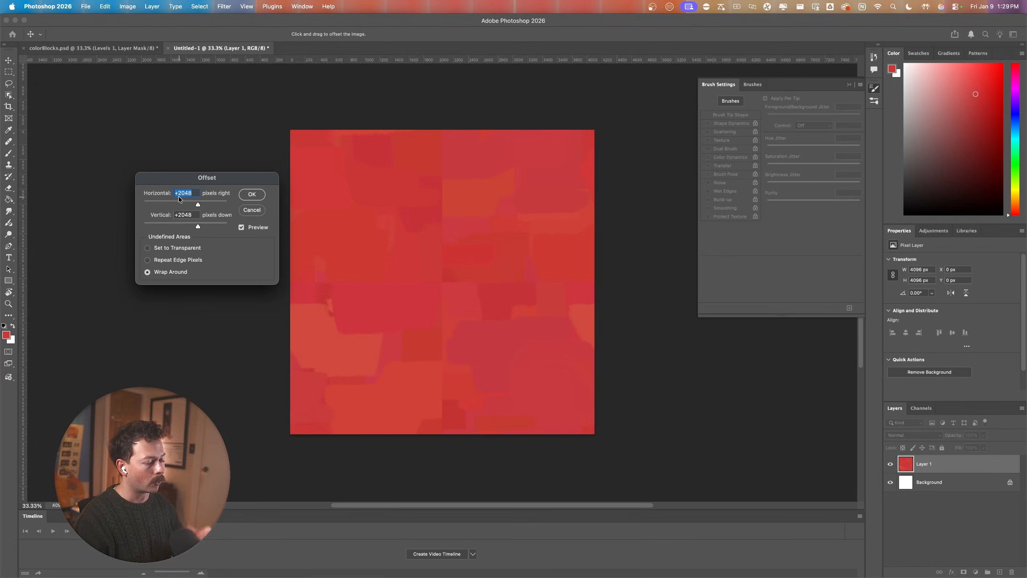
{"action": "left_click", "coordinate": [252, 194]}
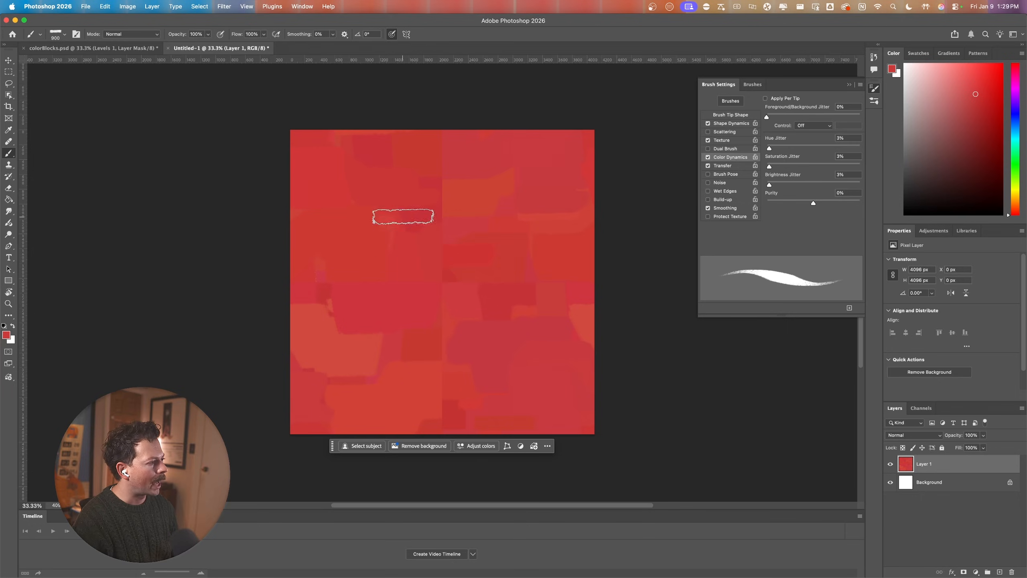
- Paint over the central seams of the offset red layer with more overlapping red strokes
{"action": "mouse_move", "coordinate": [442, 296]}
{"action": "left_mouse_down"}
{"action": "mouse_move", "coordinate": [433, 358]}
{"action": "mouse_move", "coordinate": [494, 376]}
{"action": "left_mouse_up"}
{"action": "mouse_move", "coordinate": [440, 393]}
{"action": "left_mouse_down"}
{"action": "mouse_move", "coordinate": [441, 417]}
{"action": "mouse_move", "coordinate": [465, 411]}
{"action": "mouse_move", "coordinate": [473, 341]}
{"action": "left_mouse_up"}
{"action": "mouse_move", "coordinate": [458, 271]}
{"action": "left_mouse_down"}
{"action": "mouse_move", "coordinate": [518, 325]}
{"action": "mouse_move", "coordinate": [551, 292]}
{"action": "mouse_move", "coordinate": [511, 276]}
{"action": "left_mouse_up"}
{"action": "mouse_move", "coordinate": [410, 232]}
{"action": "left_mouse_down"}
{"action": "mouse_move", "coordinate": [434, 251]}
{"action": "mouse_move", "coordinate": [443, 149]}
{"action": "mouse_move", "coordinate": [466, 213]}
{"action": "mouse_move", "coordinate": [484, 200]}
{"action": "left_mouse_up"}
{"action": "left_click_drag", "start_coordinate": [332, 292], "coordinate": [344, 290]}
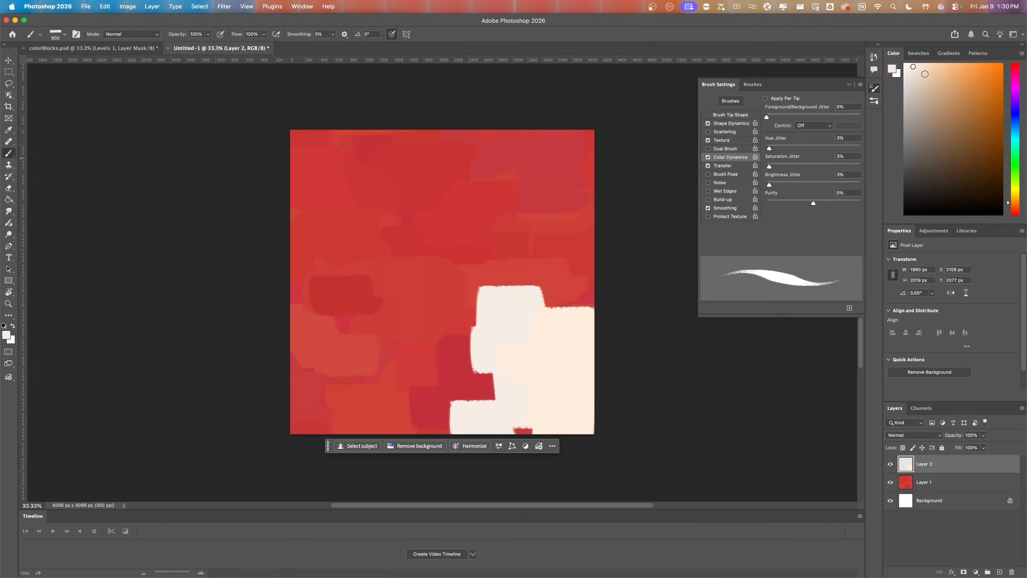
- Cover Layer 2 with overlapping cream strokes, setting the brush's hue, saturation and brightness jitter to 4%
{"action": "mouse_move", "coordinate": [489, 267]}
{"action": "left_mouse_down"}
{"action": "mouse_move", "coordinate": [459, 253]}
{"action": "mouse_move", "coordinate": [481, 96]}
{"action": "mouse_move", "coordinate": [328, 167]}
{"action": "left_mouse_up"}
{"action": "double_click", "coordinate": [853, 138]}
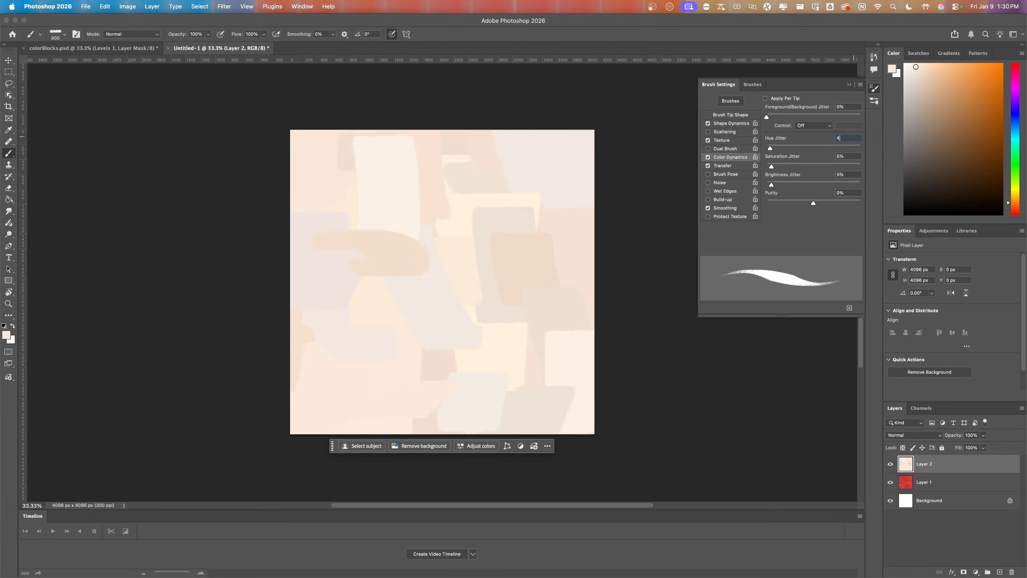
{"action": "type", "text": "4"}
{"action": "key", "text": "Tab"}
{"action": "type", "text": "4"}
{"action": "key", "text": "Tab"}
{"action": "type", "text": "4"}
{"action": "mouse_move", "coordinate": [309, 373]}
{"action": "left_mouse_down"}
{"action": "mouse_move", "coordinate": [454, 367]}
{"action": "mouse_move", "coordinate": [534, 412]}
{"action": "left_mouse_up"}
- Repeat the Offset filter on the cream layer and paint over its central seams
{"action": "left_click", "coordinate": [224, 7]}
{"action": "left_click", "coordinate": [247, 18]}
{"action": "mouse_move", "coordinate": [431, 210]}
{"action": "left_mouse_down"}
{"action": "mouse_move", "coordinate": [510, 295]}
{"action": "mouse_move", "coordinate": [423, 325]}
{"action": "mouse_move", "coordinate": [441, 149]}
{"action": "left_mouse_up"}
- Add a new layer and fill it with overlapping mid-grey strokes using 10% brightness jitter and no hue or saturation jitter
{"action": "left_click", "coordinate": [938, 485]}
{"action": "left_click", "coordinate": [999, 572]}
{"action": "left_click", "coordinate": [904, 139]}
{"action": "left_click_drag", "start_coordinate": [769, 185], "coordinate": [776, 185]}
{"action": "mouse_move", "coordinate": [467, 404]}
{"action": "left_mouse_down"}
{"action": "mouse_move", "coordinate": [496, 145]}
{"action": "mouse_move", "coordinate": [369, 316]}
{"action": "mouse_move", "coordinate": [337, 301]}
{"action": "mouse_move", "coordinate": [473, 388]}
{"action": "left_mouse_up"}
{"action": "left_click_drag", "start_coordinate": [554, 210], "coordinate": [374, 350]}
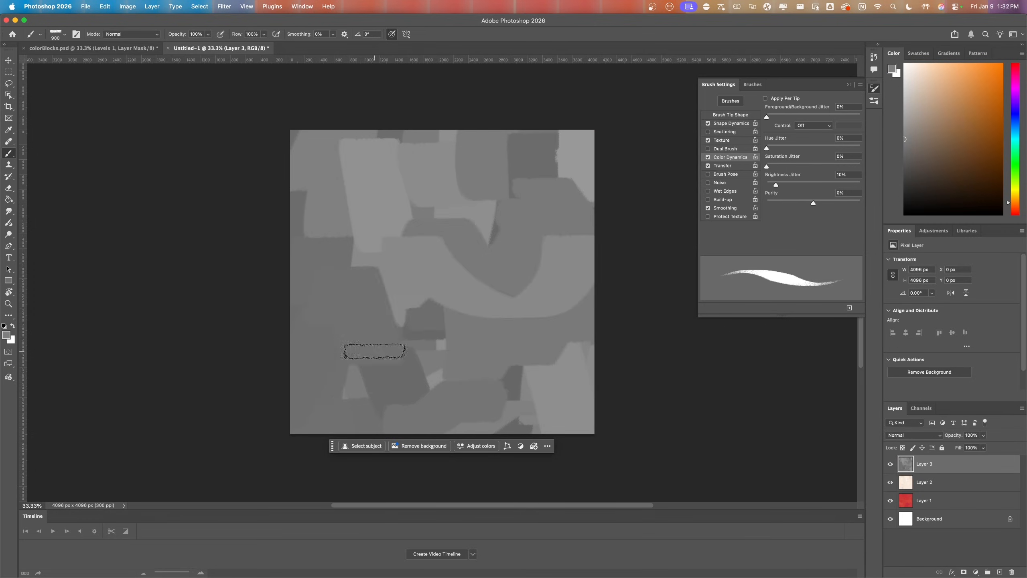
- Repeat the Offset filter on the grey layer and paint over its seams with overlapping grey strokes
{"action": "left_click", "coordinate": [224, 7]}
{"action": "left_click", "coordinate": [247, 18]}
{"action": "left_click_drag", "start_coordinate": [412, 218], "coordinate": [424, 340]}
{"action": "left_click_drag", "start_coordinate": [435, 148], "coordinate": [372, 251]}
{"action": "mouse_move", "coordinate": [363, 280]}
{"action": "left_mouse_down"}
{"action": "mouse_move", "coordinate": [446, 370]}
{"action": "mouse_move", "coordinate": [548, 280]}
{"action": "mouse_move", "coordinate": [433, 261]}
{"action": "mouse_move", "coordinate": [514, 299]}
{"action": "left_mouse_up"}
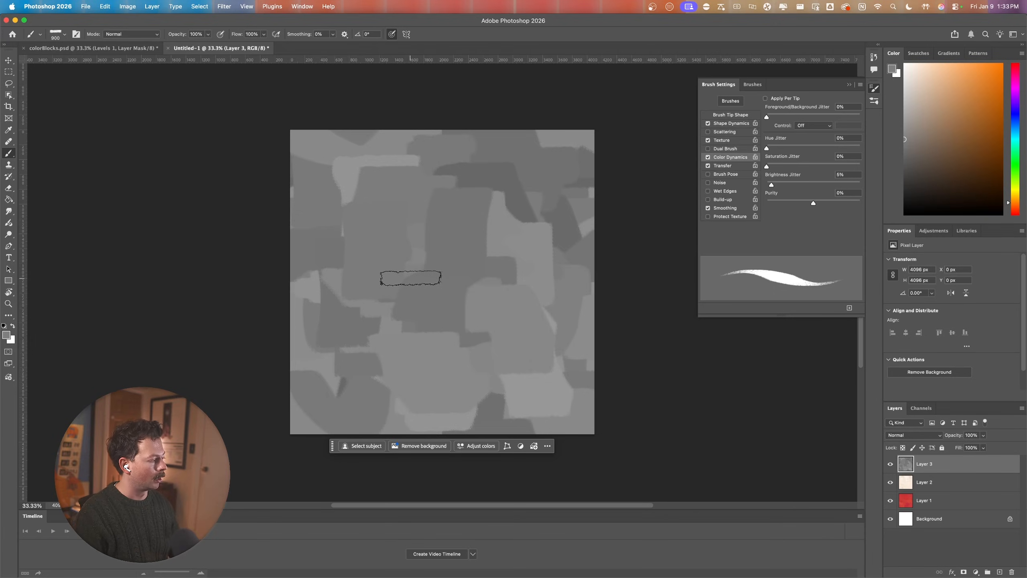
{"action": "left_click", "coordinate": [890, 464]}
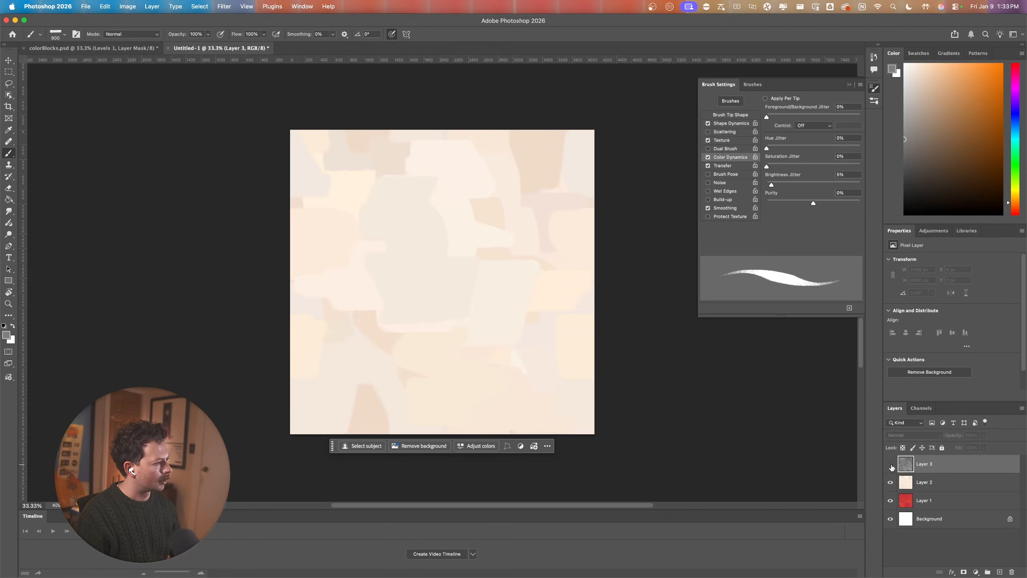
{"action": "left_click", "coordinate": [891, 464]}
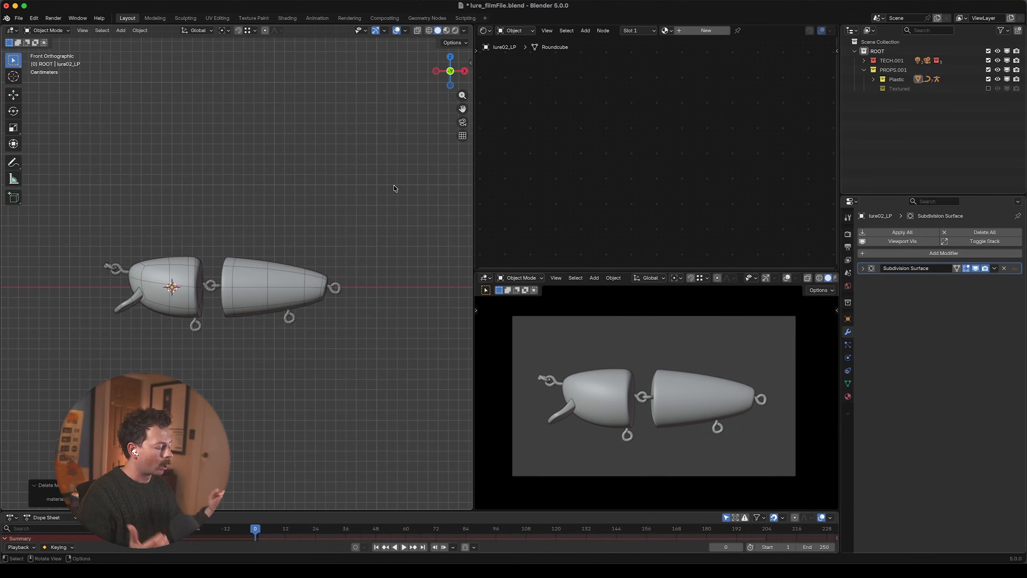
- In Blender, select the lure's front body piece and switch the main viewport to Material Preview shading
{"action": "scroll", "coordinate": [327, 312], "scroll_direction": "down", "scroll_amount": 1}
{"action": "left_click", "coordinate": [258, 263]}
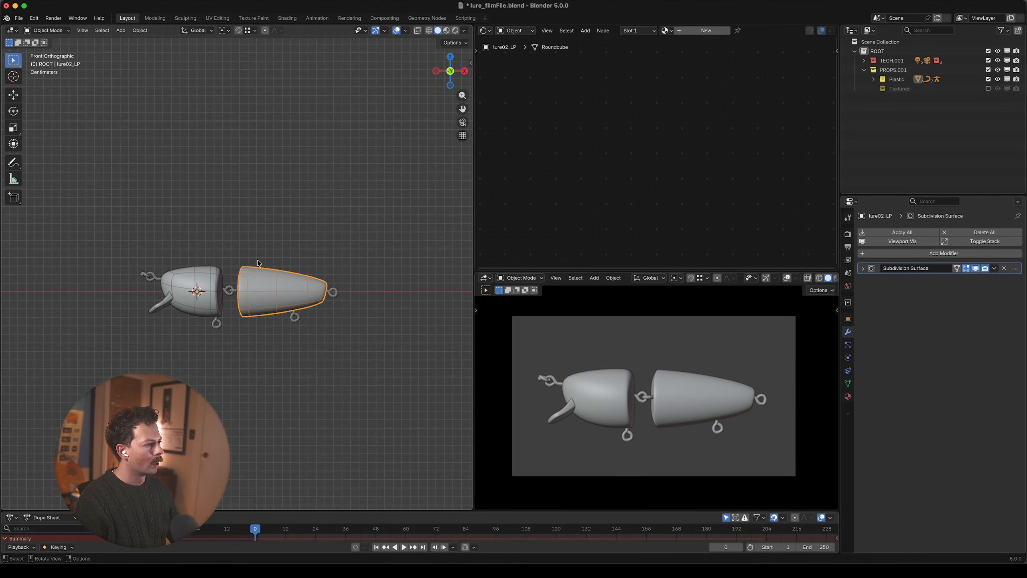
{"action": "left_click", "coordinate": [205, 277]}
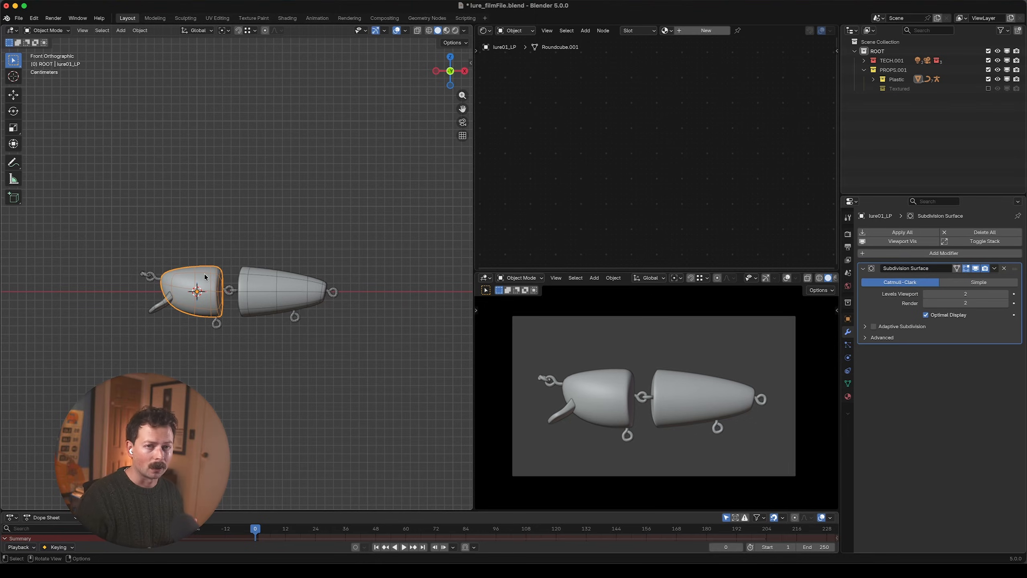
{"action": "key", "text": "z"}
{"action": "left_click", "coordinate": [223, 265]}
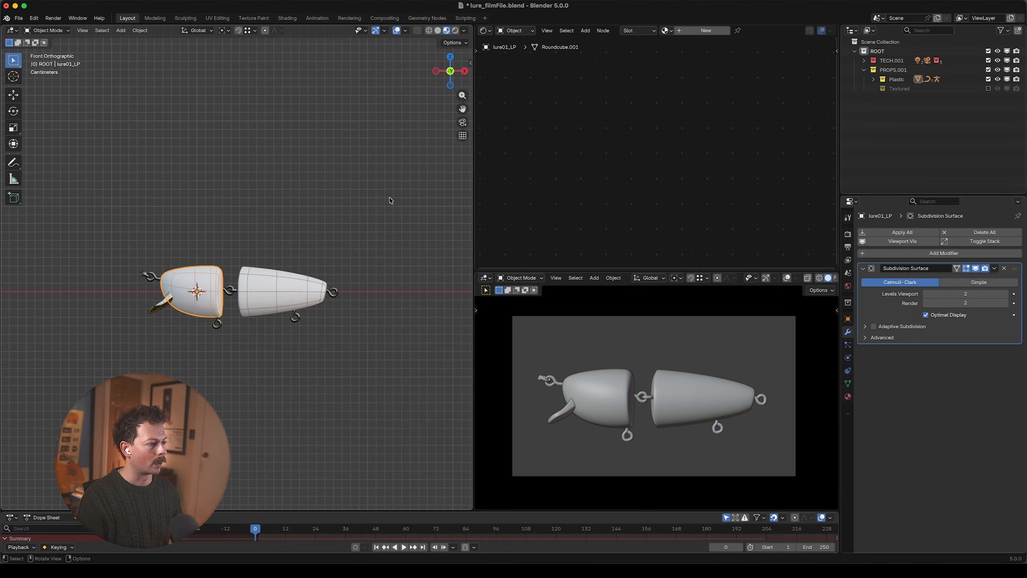
- Create a new material on the lure's front piece and name it red_stylized
{"action": "scroll", "coordinate": [389, 197], "scroll_direction": "up", "scroll_amount": 2}
{"action": "left_click", "coordinate": [705, 31]}
{"action": "scroll", "coordinate": [694, 44], "scroll_direction": "up", "scroll_amount": 1}
{"action": "double_click", "coordinate": [691, 30]}
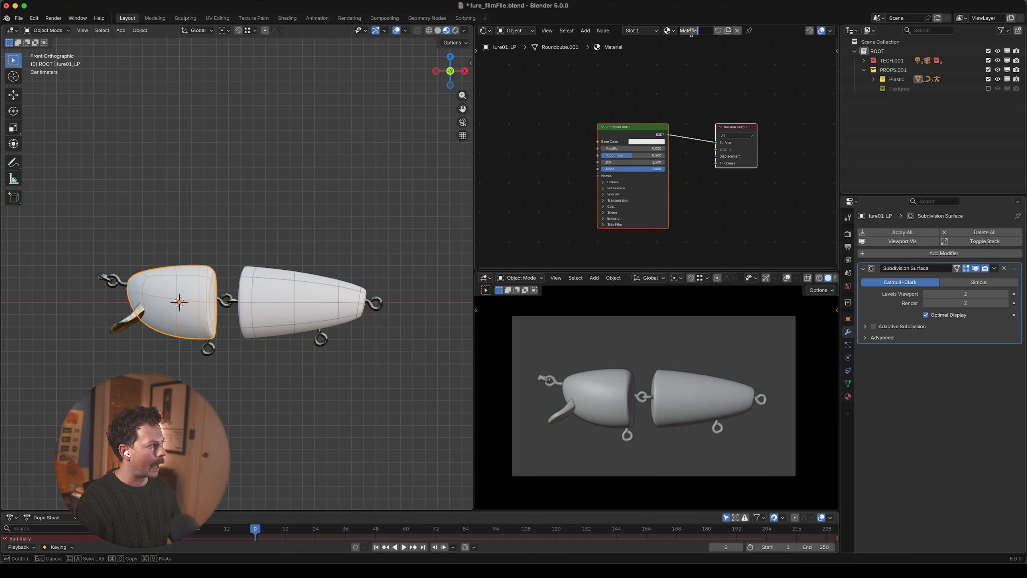
{"action": "type", "text": "red_stylized"}
{"action": "key", "text": "Return"}
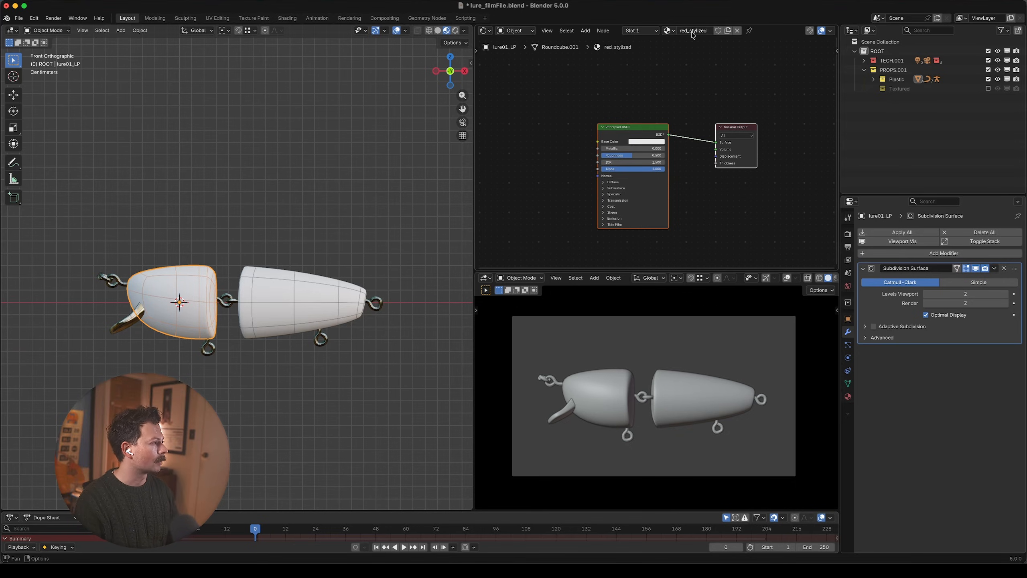
- Set the material's base color to red and show the camera view in rendered shading
{"action": "left_click", "coordinate": [657, 142]}
{"action": "left_click_drag", "start_coordinate": [658, 75], "coordinate": [655, 78]}
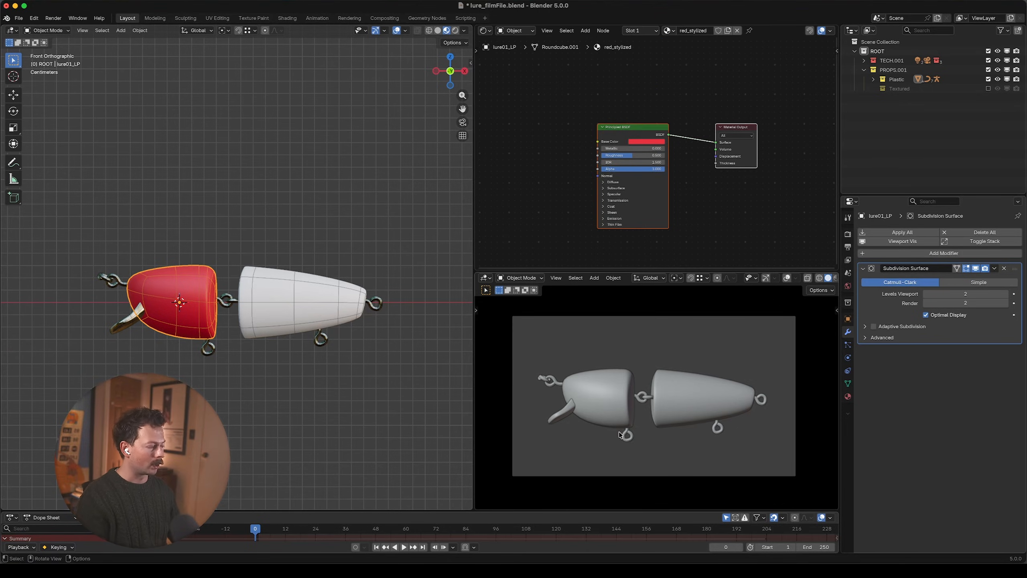
{"action": "left_click", "coordinate": [642, 423]}
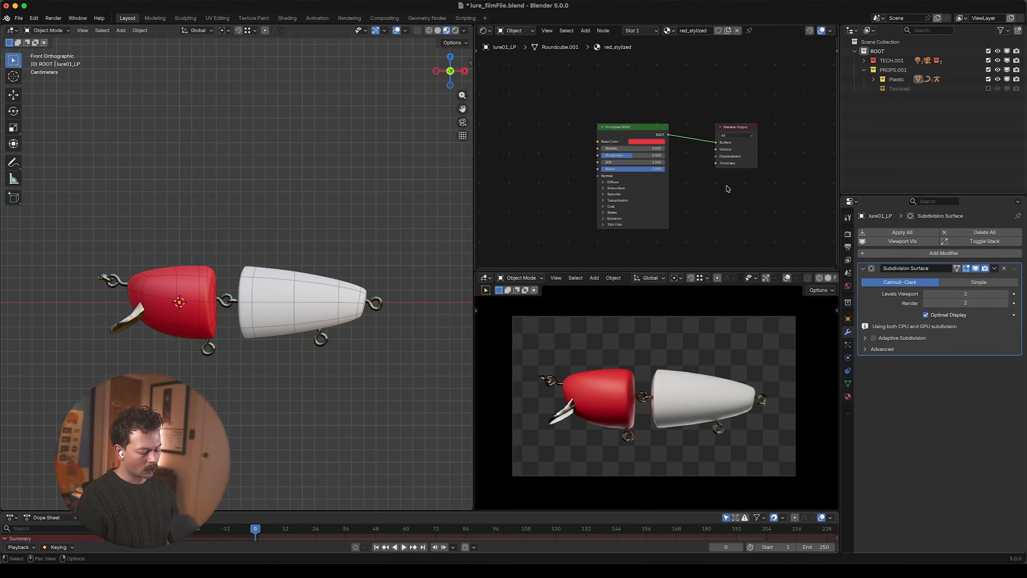
- Load red_color.png and roughness.png into the Principled BSDF with Principled Texture Setup
{"action": "left_click", "coordinate": [650, 131]}
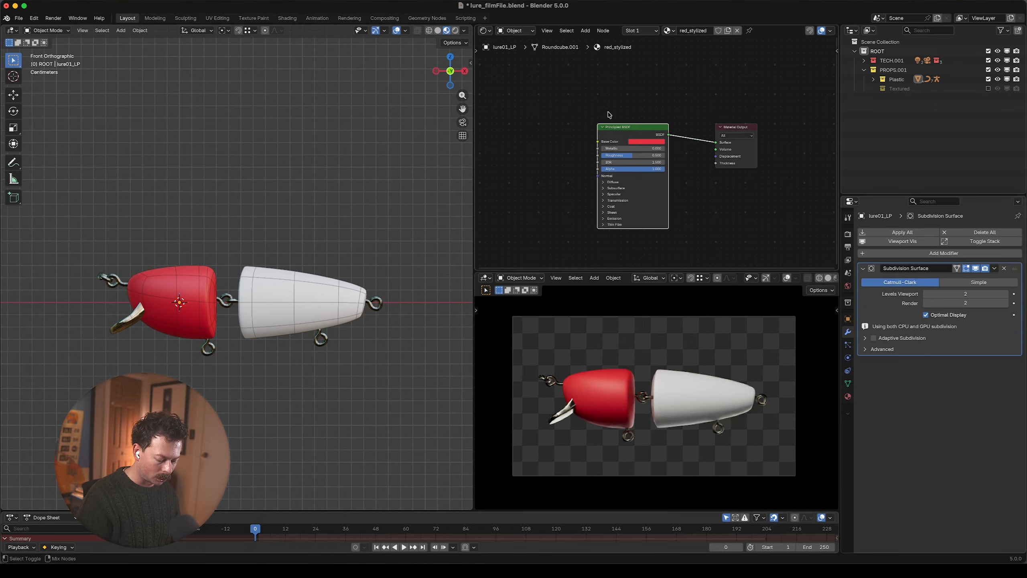
{"action": "key", "text": "ctrl+shift+t"}
{"action": "left_click", "coordinate": [691, 57]}
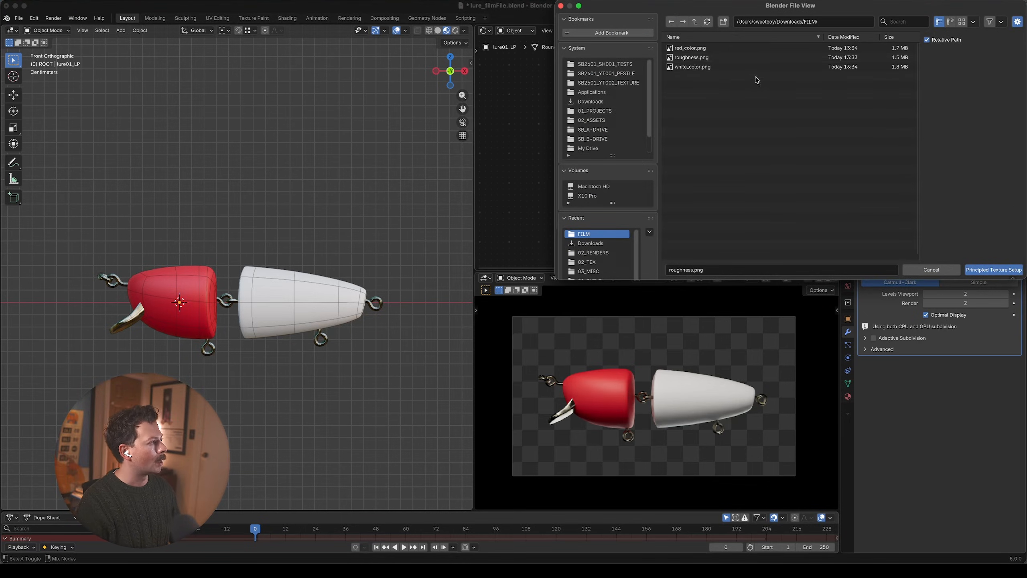
{"action": "left_click", "coordinate": [689, 48]}
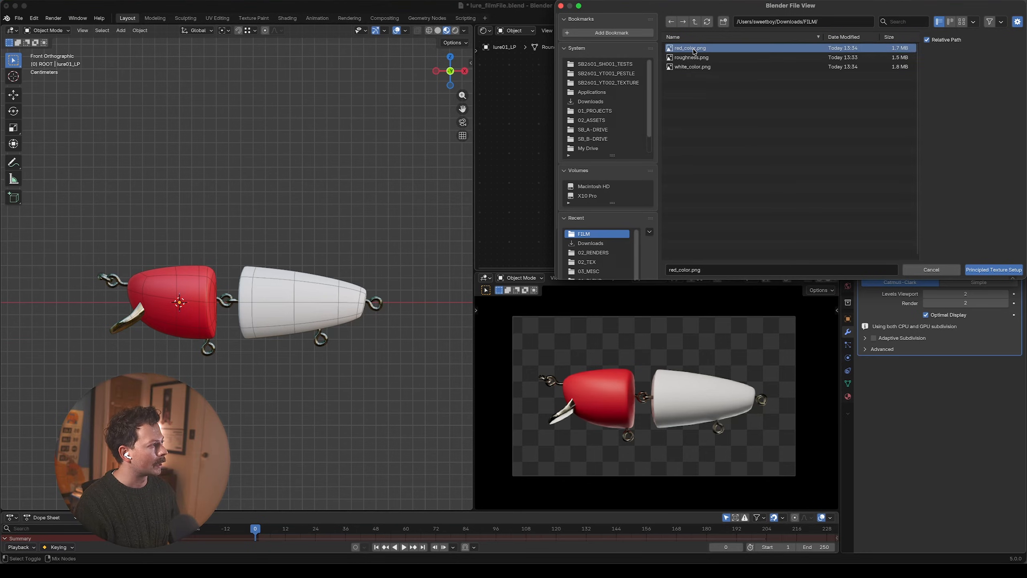
{"action": "left_click", "coordinate": [691, 57], "text": "shift"}
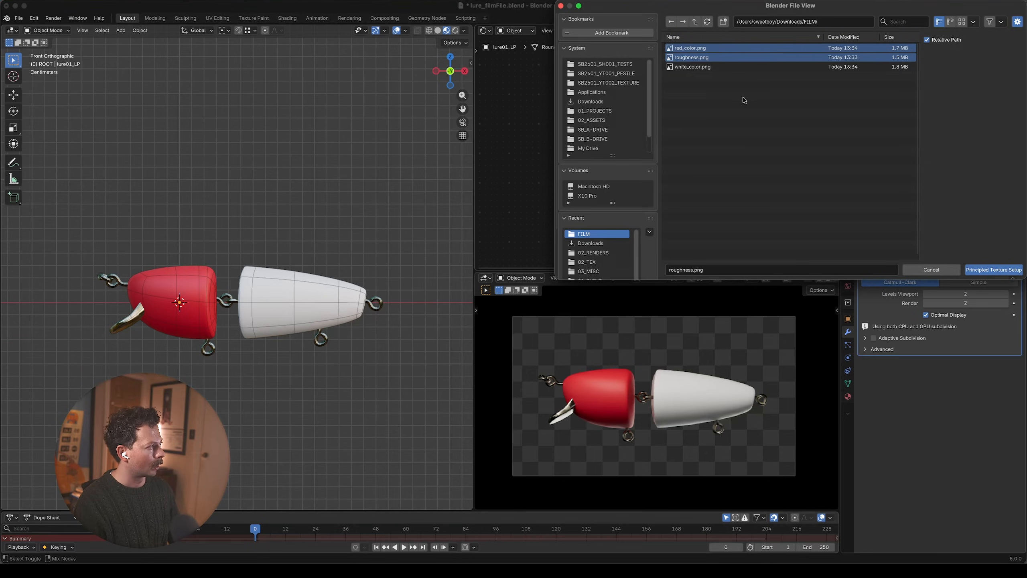
{"action": "left_click", "coordinate": [995, 270]}
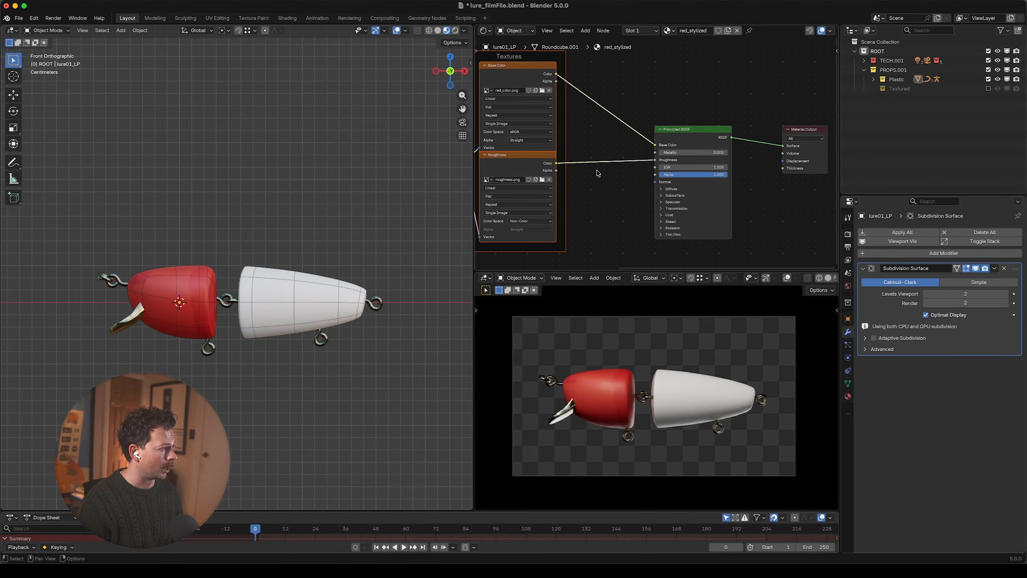
- Review the base color and roughness texture nodes, and hide the viewport overlays to inspect the red lure piece up close
{"action": "middle_click_drag", "start_coordinate": [598, 174], "coordinate": [619, 181]}
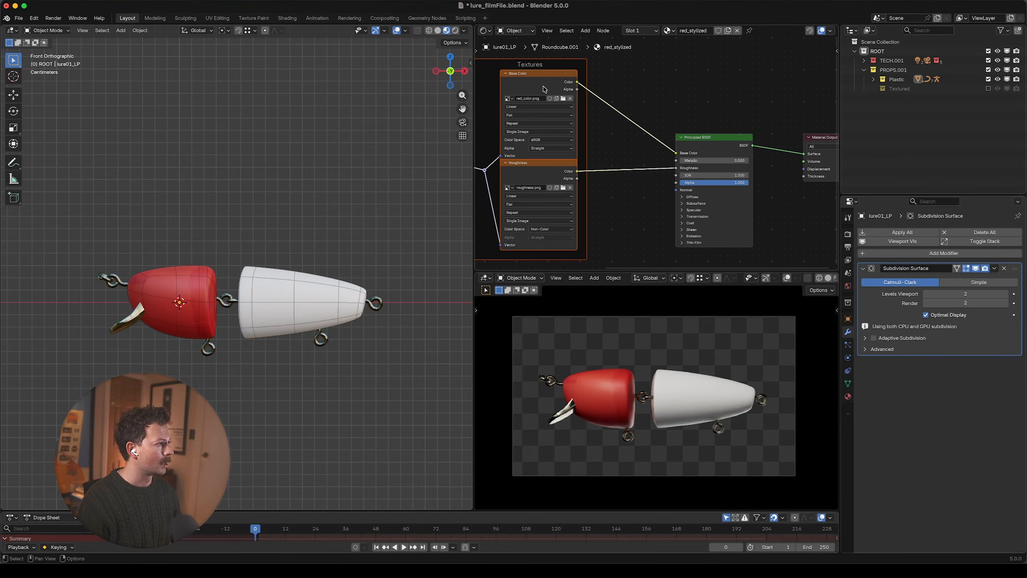
{"action": "middle_click_drag", "start_coordinate": [594, 194], "coordinate": [598, 189]}
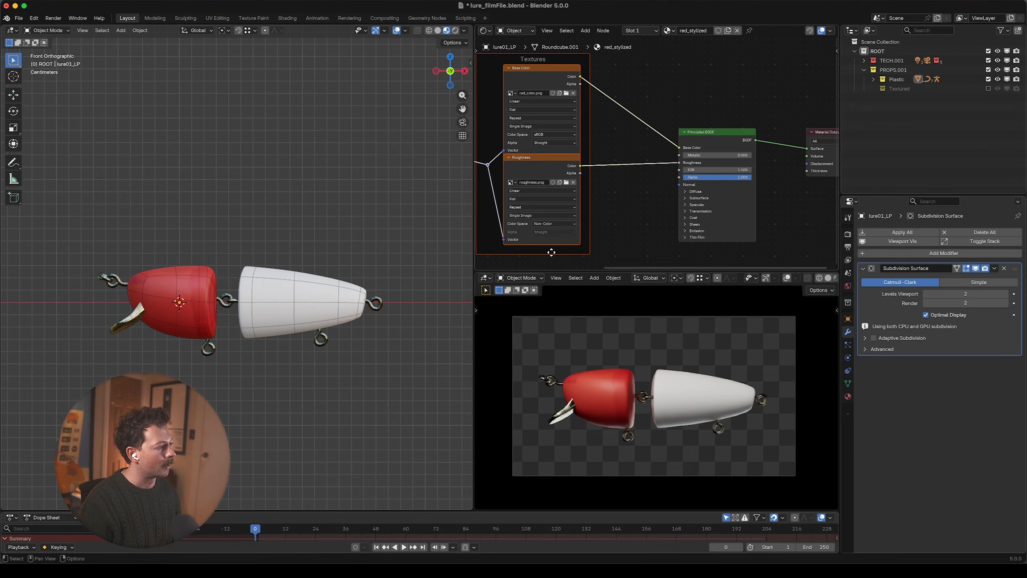
{"action": "middle_click_drag", "start_coordinate": [551, 205], "coordinate": [628, 200]}
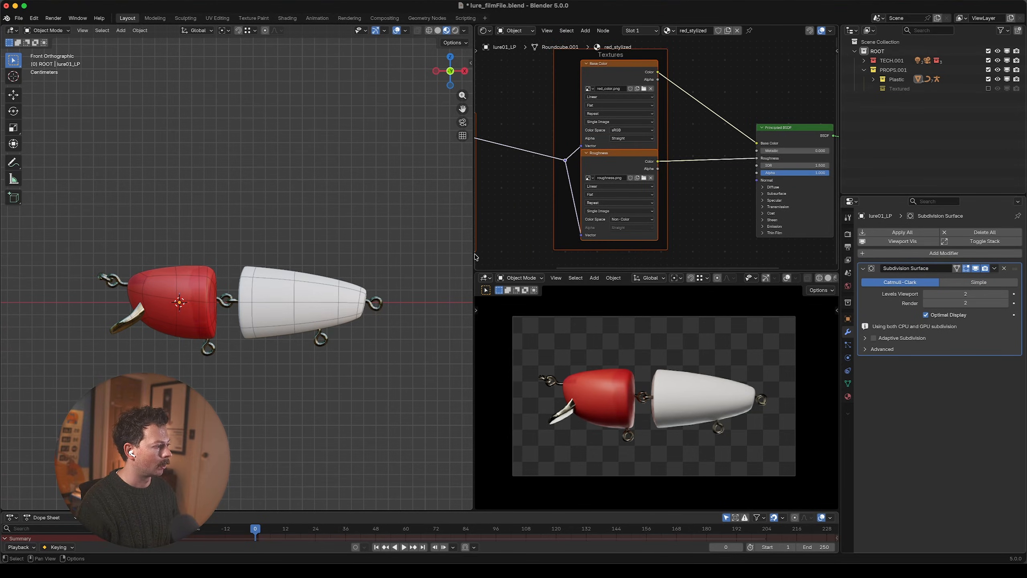
{"action": "key", "text": "shift+alt+z"}
{"action": "scroll", "coordinate": [171, 266], "scroll_direction": "up", "scroll_amount": 5}
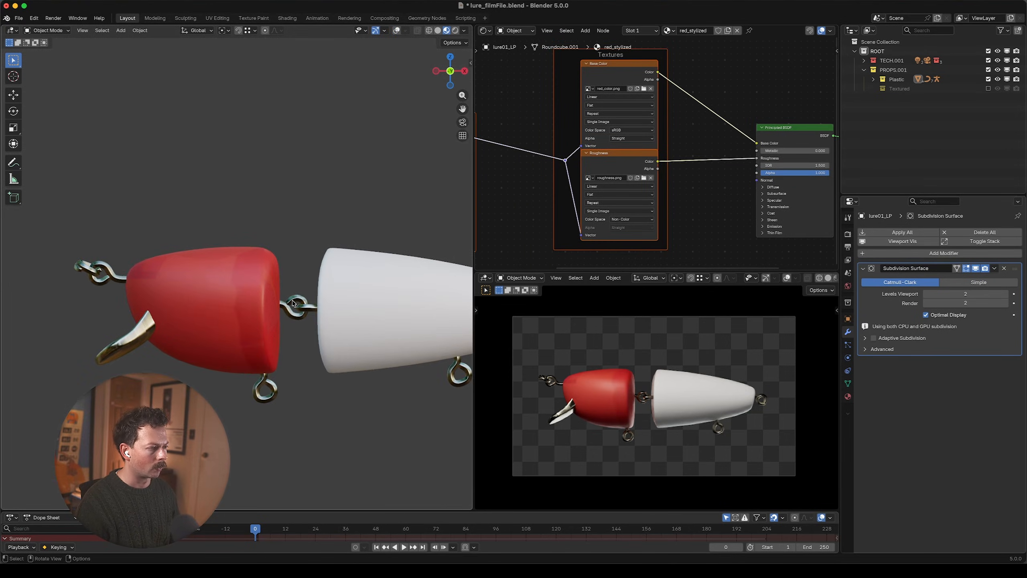
- Try converting the red_stylized material to Box Triplanar projection
{"action": "middle_click_drag", "start_coordinate": [174, 290], "coordinate": [243, 251]}
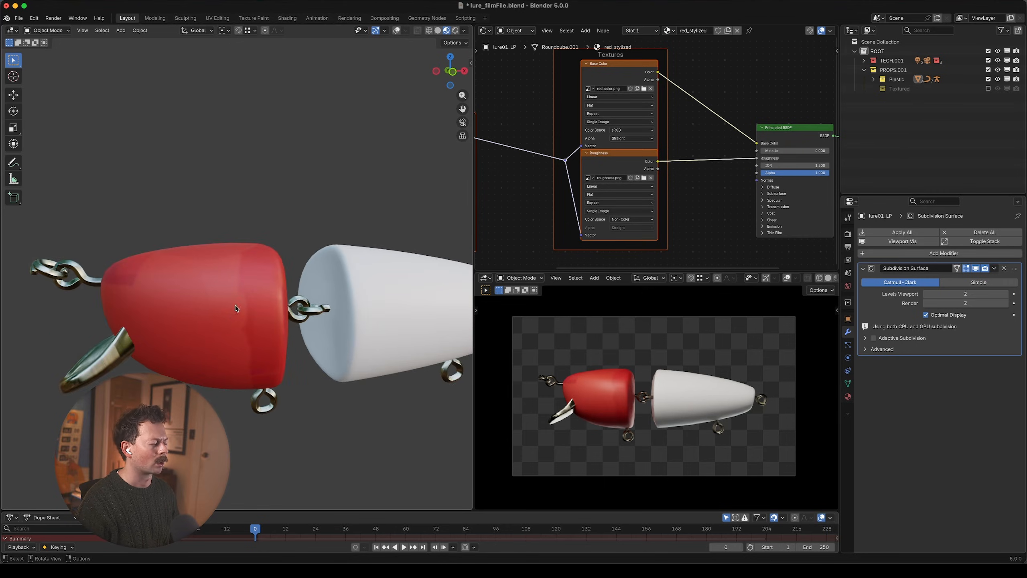
{"action": "key", "text": "n"}
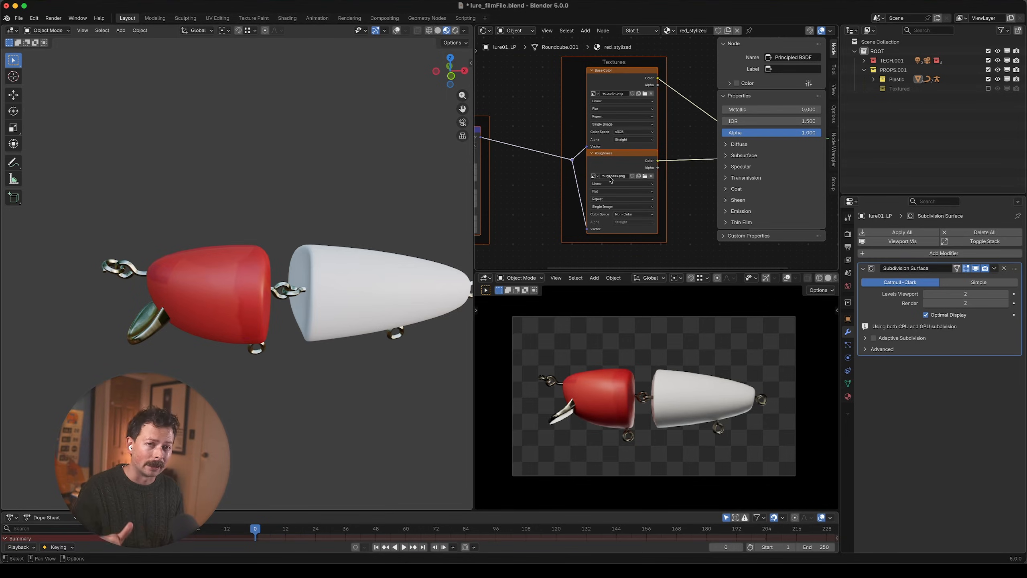
{"action": "key", "text": "n"}
{"action": "key", "text": "n"}
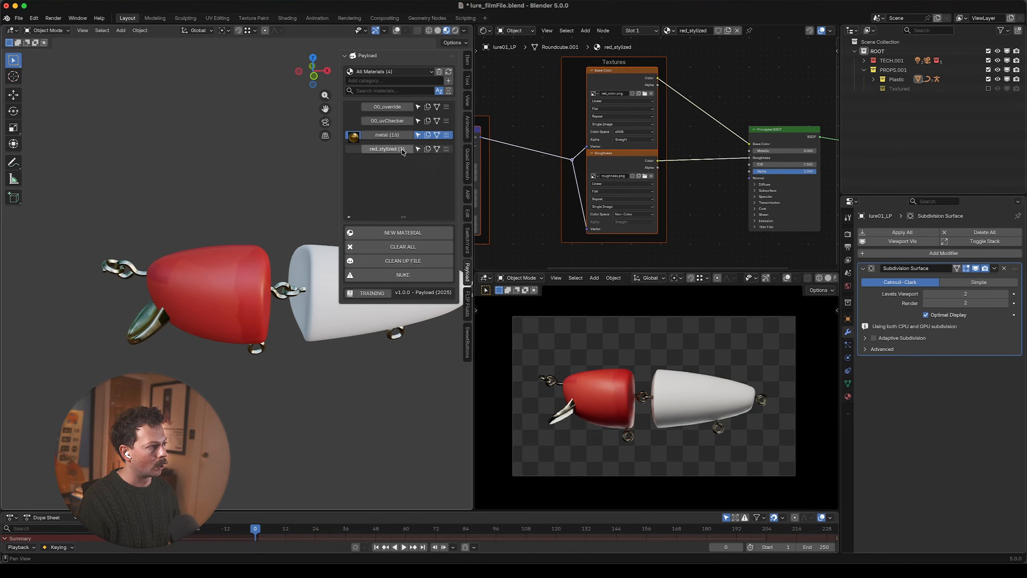
{"action": "left_click", "coordinate": [438, 149]}
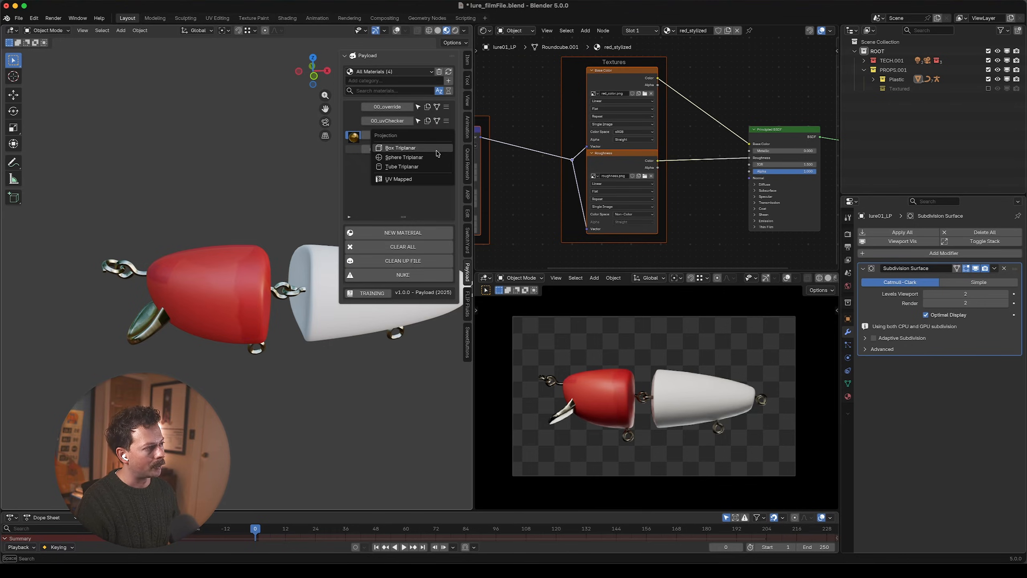
{"action": "left_click", "coordinate": [436, 151]}
{"action": "scroll", "coordinate": [267, 251], "scroll_direction": "up", "scroll_amount": 2}
{"action": "middle_click_drag", "start_coordinate": [267, 254], "coordinate": [307, 264]}
{"action": "scroll", "coordinate": [626, 196], "scroll_direction": "up", "scroll_amount": 2}
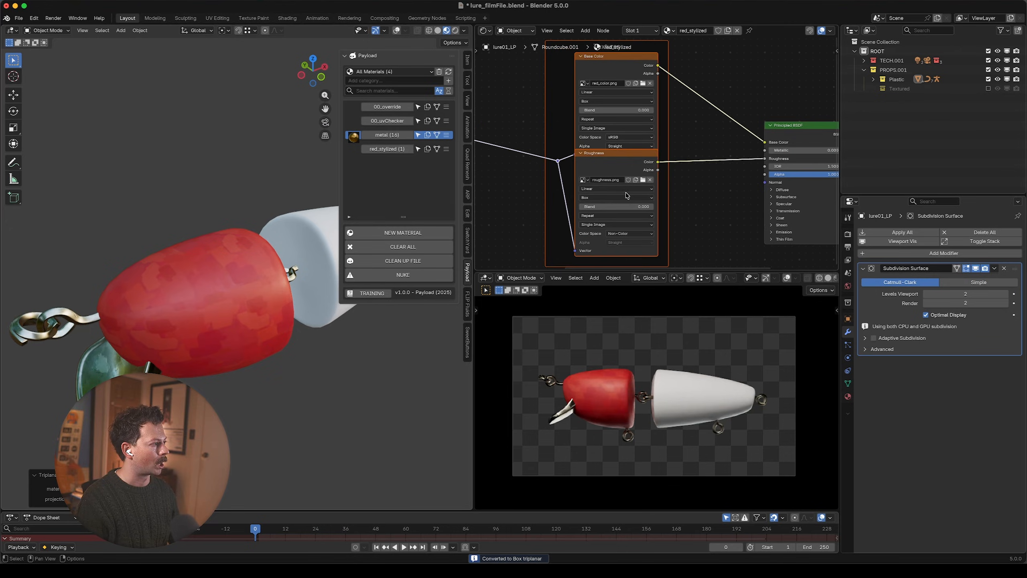
- Try a box blend of about 0.49 on both the Base Color and Roughness texture nodes
{"action": "left_click", "coordinate": [624, 105]}
{"action": "left_click", "coordinate": [622, 172], "text": "shift"}
{"action": "left_click_drag", "start_coordinate": [618, 110], "coordinate": [633, 110], "text": "alt"}
{"action": "middle_click_drag", "start_coordinate": [283, 194], "coordinate": [257, 198]}
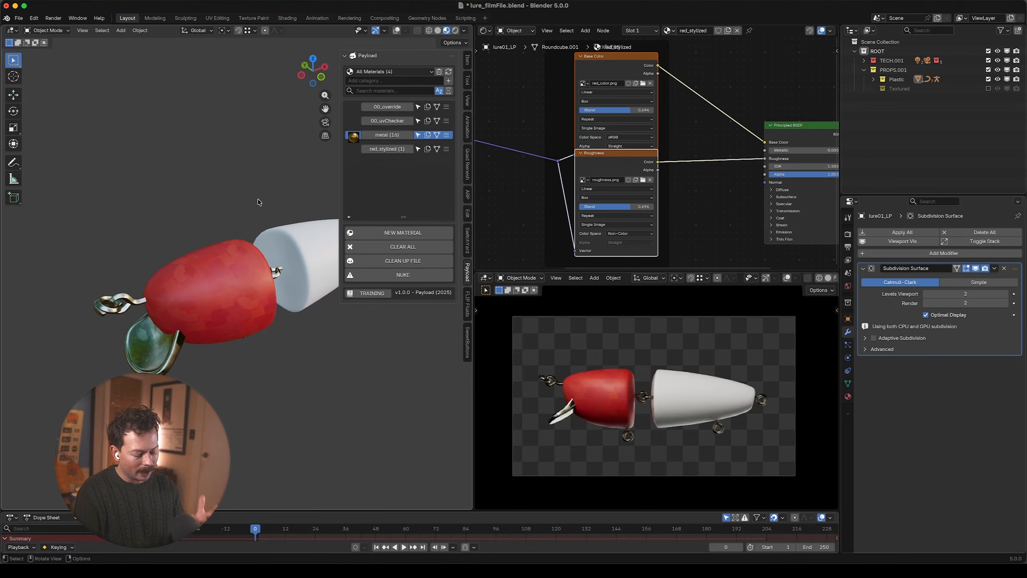
- Undo the blend change and the Box Triplanar conversion of red_stylized
{"action": "key", "text": "ctrl+z"}
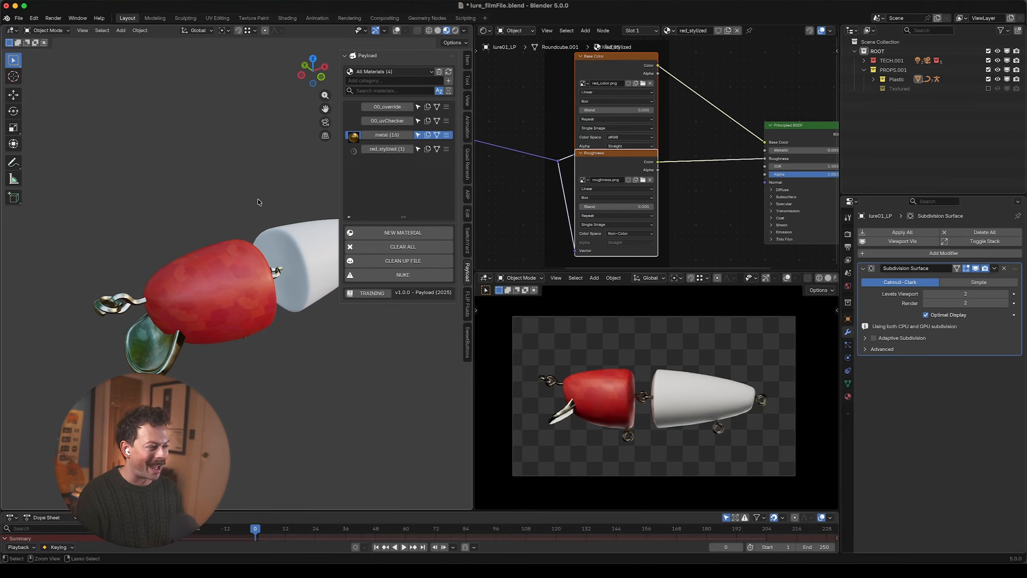
{"action": "key", "text": "ctrl+z"}
{"action": "key", "text": "ctrl+z"}
{"action": "key", "text": "ctrl+z"}
{"action": "key", "text": "ctrl+z"}
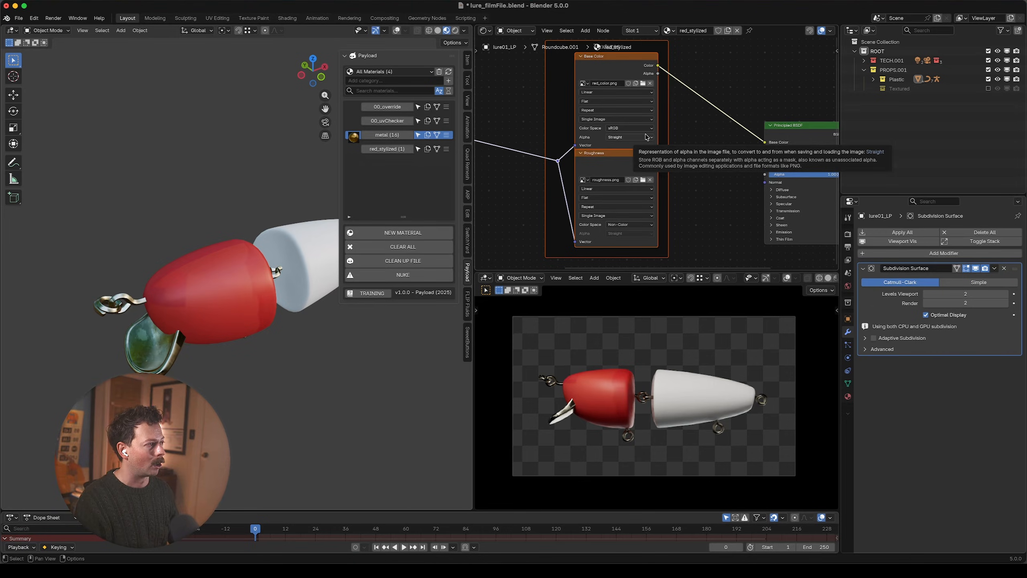
- Connect the Texture Coordinate node's Object output to the Mapping node's Vector input
{"action": "scroll", "coordinate": [647, 138], "scroll_direction": "down", "scroll_amount": 1}
{"action": "middle_click_drag", "start_coordinate": [504, 133], "coordinate": [588, 145]}
{"action": "left_click", "coordinate": [629, 132]}
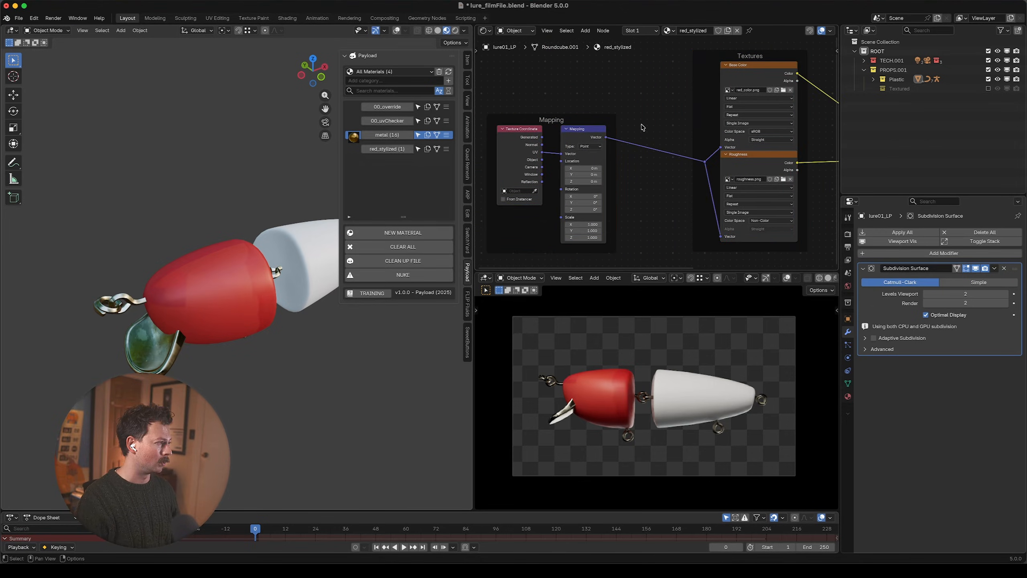
{"action": "key", "text": "n"}
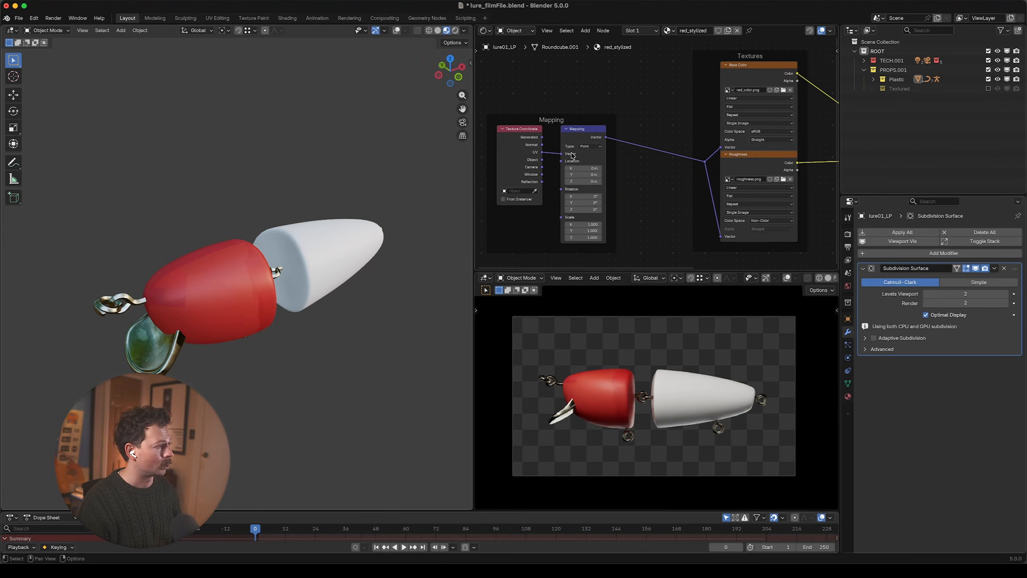
{"action": "scroll", "coordinate": [573, 154], "scroll_direction": "up", "scroll_amount": 1}
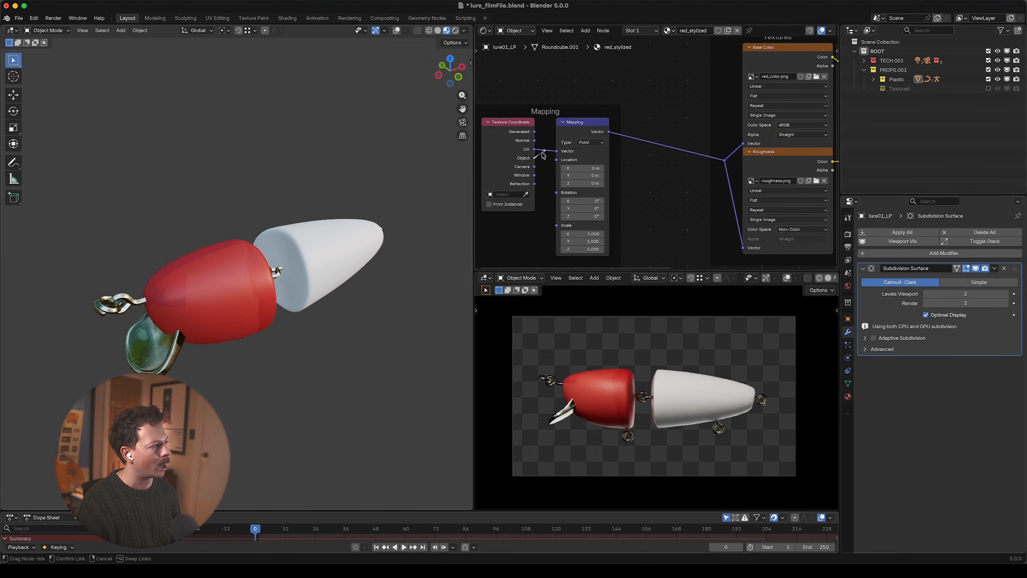
{"action": "left_click_drag", "start_coordinate": [559, 151], "coordinate": [558, 151]}
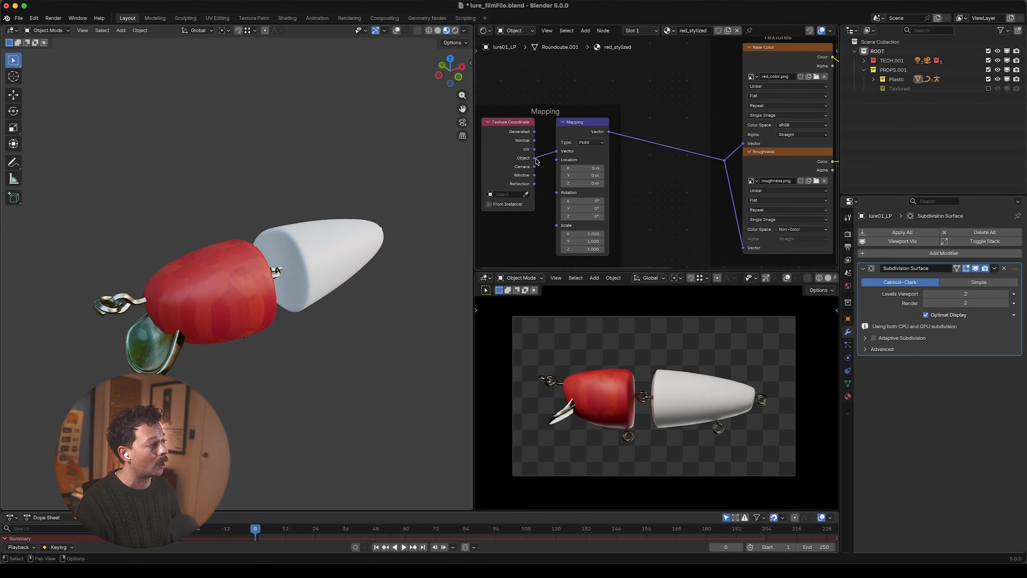
- Set the Base Color image texture to Cubic interpolation and Box projection
{"action": "middle_click_drag", "start_coordinate": [636, 149], "coordinate": [476, 183]}
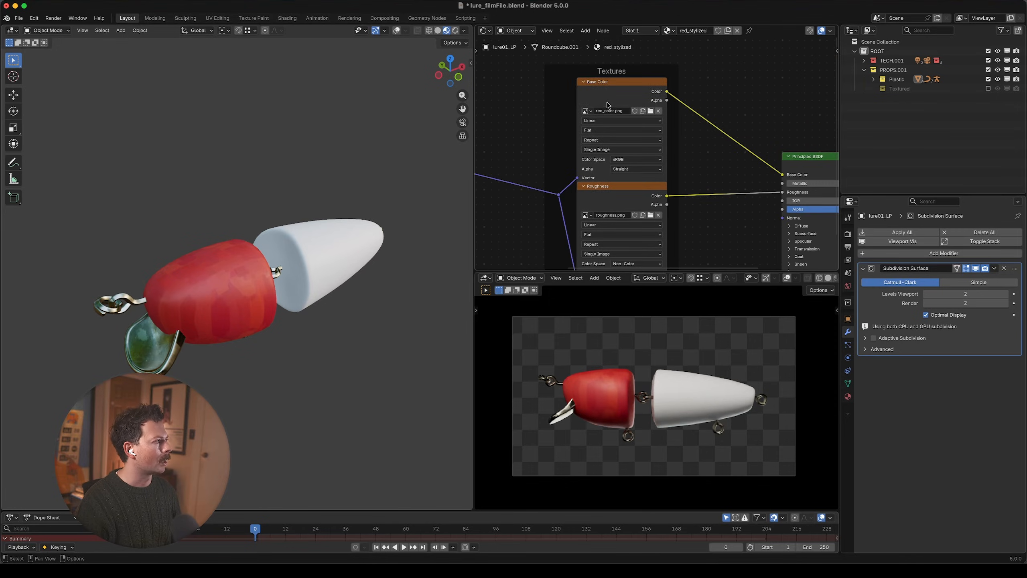
{"action": "left_click", "coordinate": [616, 120]}
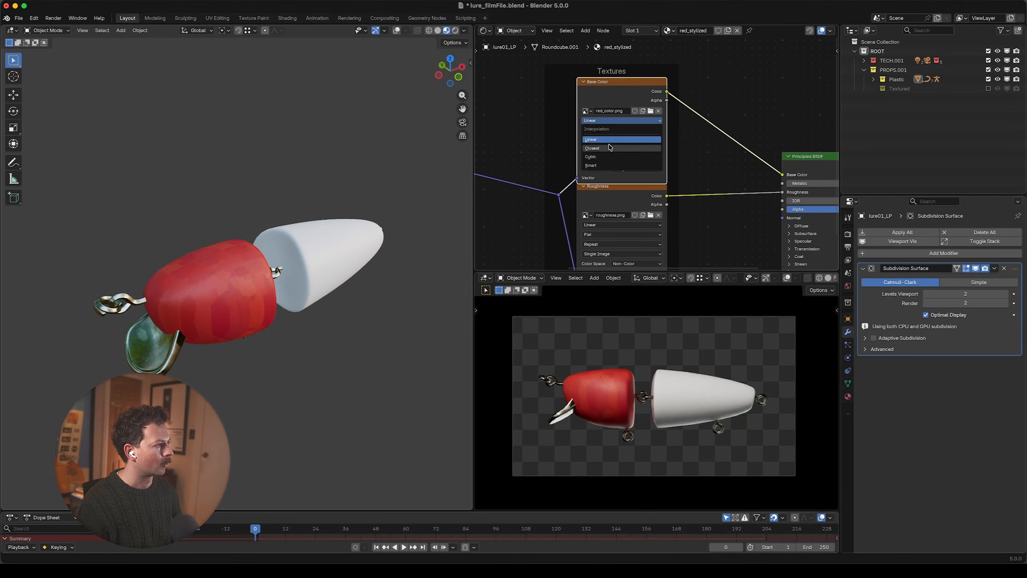
{"action": "left_click", "coordinate": [607, 156]}
{"action": "left_click", "coordinate": [612, 130]}
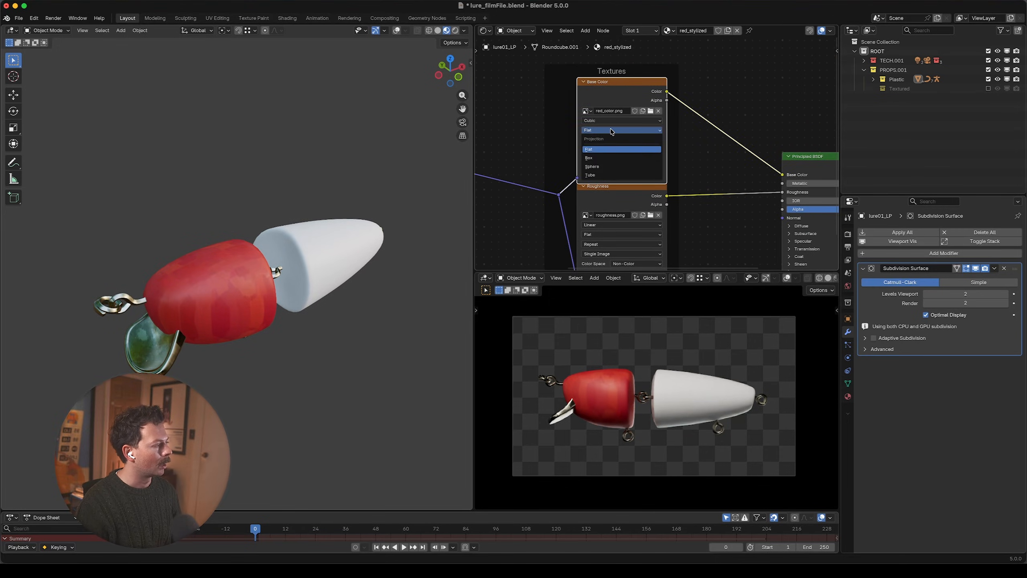
{"action": "left_click", "coordinate": [605, 158]}
- Separate the Roughness texture node from the Base Color node and set it to Cubic interpolation and Box projection
{"action": "middle_click_drag", "start_coordinate": [619, 204], "coordinate": [599, 121]}
{"action": "left_click_drag", "start_coordinate": [599, 121], "coordinate": [599, 143]}
{"action": "left_click", "coordinate": [593, 164]}
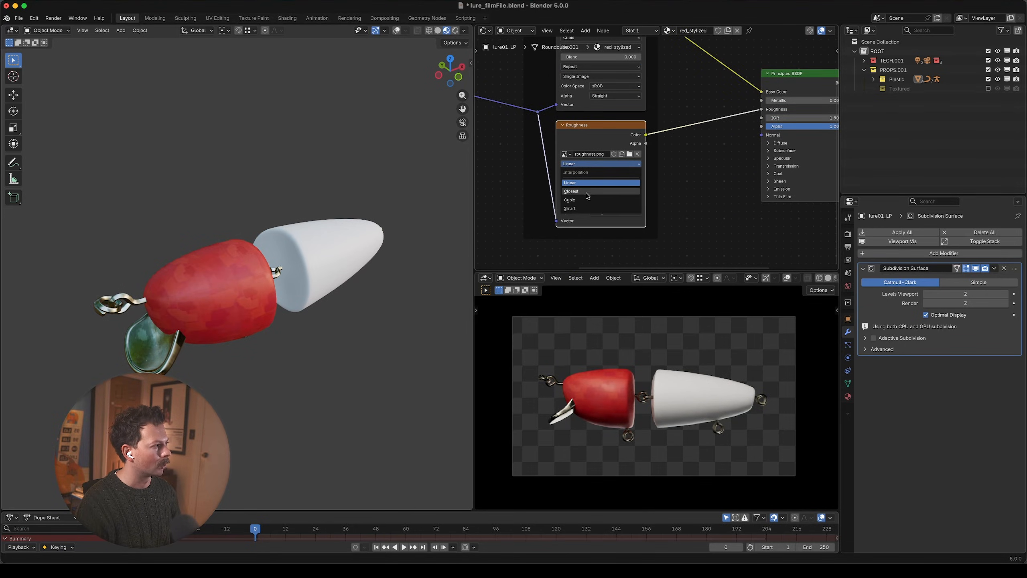
{"action": "left_click", "coordinate": [586, 193]}
{"action": "left_click", "coordinate": [584, 163]}
{"action": "left_click", "coordinate": [584, 199]}
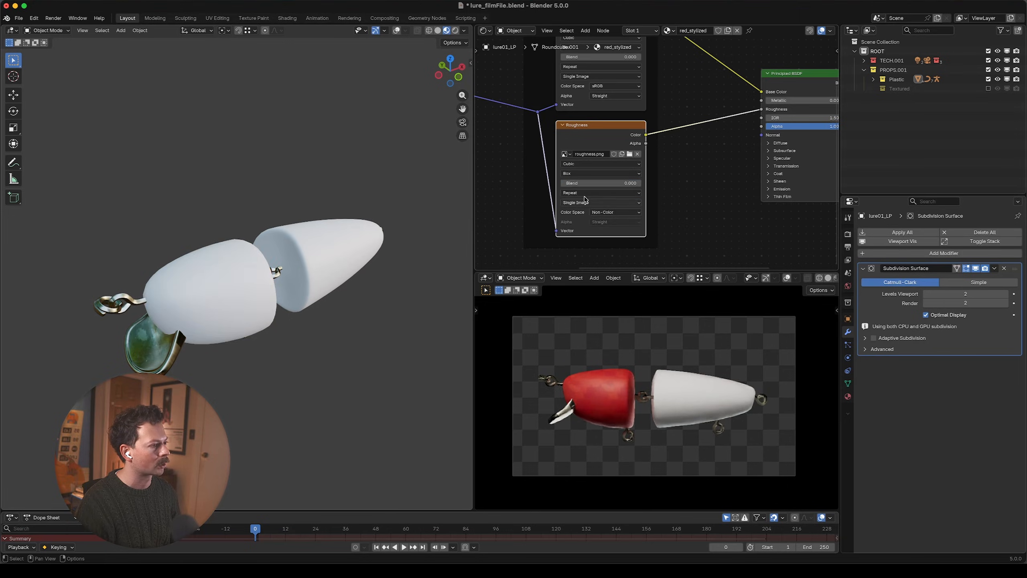
{"action": "scroll", "coordinate": [584, 197], "scroll_direction": "down", "scroll_amount": 1}
{"action": "middle_click_drag", "start_coordinate": [259, 306], "coordinate": [243, 263]}
{"action": "scroll", "coordinate": [243, 263], "scroll_direction": "down", "scroll_amount": 1}
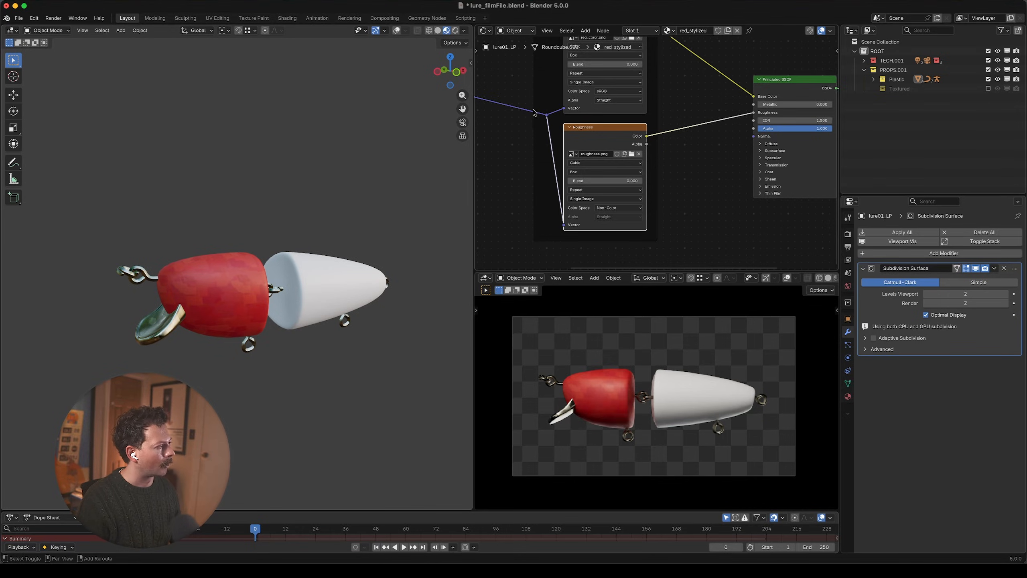
- Set the box projection blend of both the Base Color and Roughness textures to about 0.46
{"action": "left_click_drag", "start_coordinate": [533, 98], "coordinate": [538, 161], "text": "shift"}
{"action": "scroll", "coordinate": [605, 87], "scroll_direction": "down", "scroll_amount": 1}
{"action": "left_click", "coordinate": [605, 87], "text": "shift"}
{"action": "middle_click_drag", "start_coordinate": [625, 136], "coordinate": [616, 116], "text": "shift"}
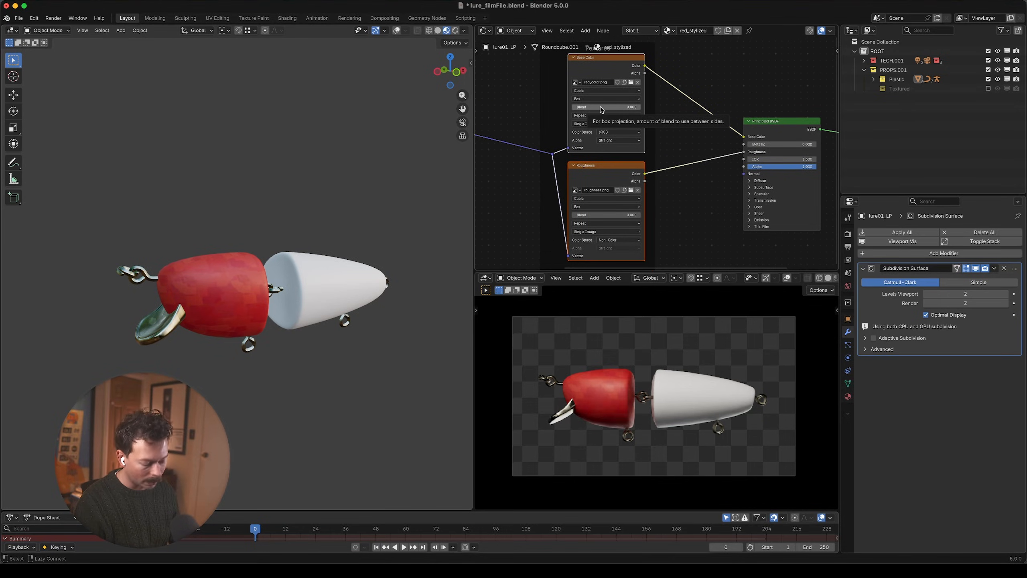
{"action": "left_click_drag", "start_coordinate": [602, 107], "coordinate": [611, 107]}
{"action": "scroll", "coordinate": [244, 265], "scroll_direction": "up", "scroll_amount": 6}
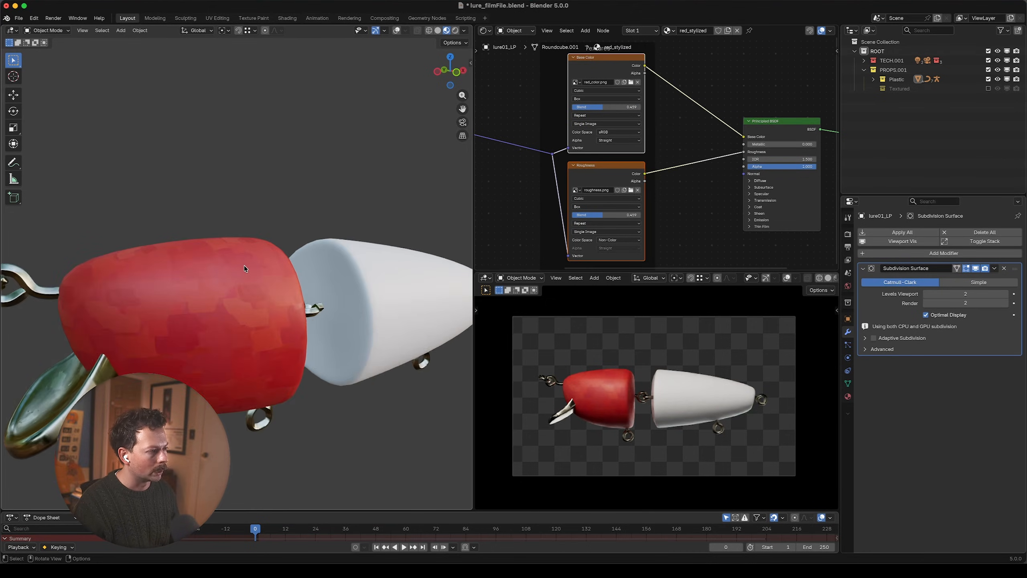
{"action": "middle_click_drag", "start_coordinate": [239, 270], "coordinate": [308, 257]}
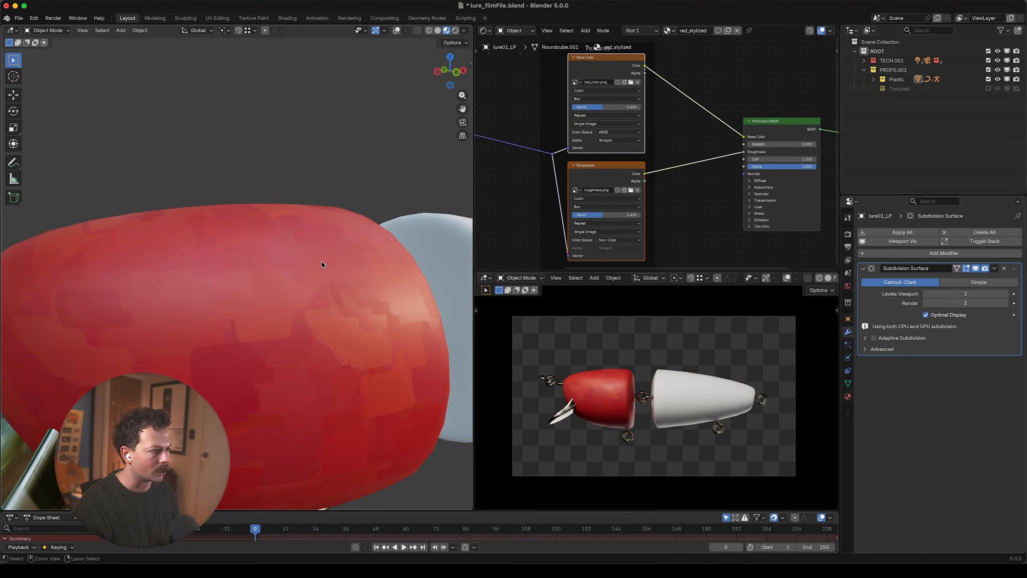
- Undo and redo the blend change to compare the projection seams on the red lure piece
{"action": "key", "text": "ctrl+z"}
{"action": "middle_click_drag", "start_coordinate": [331, 268], "coordinate": [112, 277]}
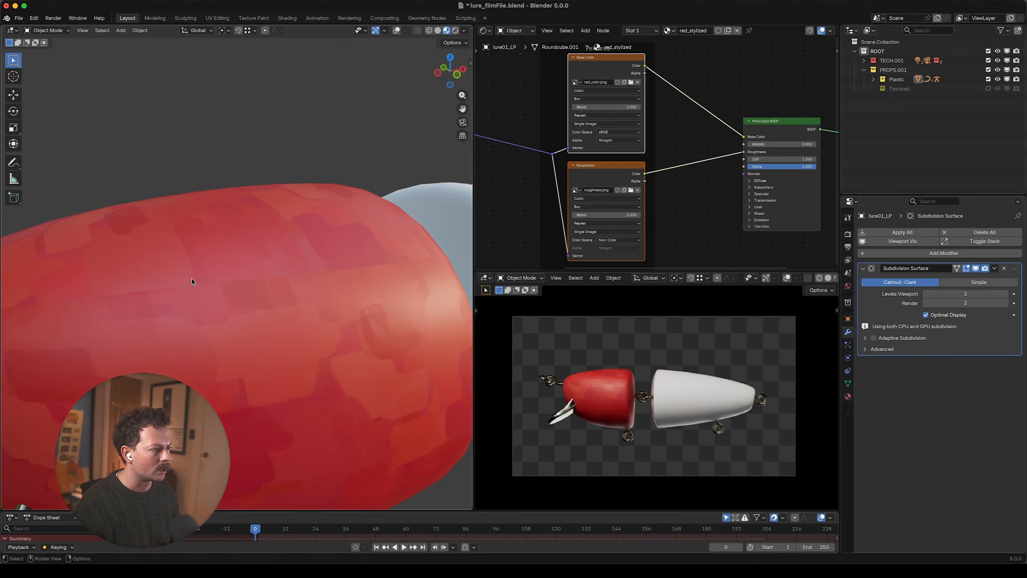
{"action": "key", "text": "ctrl+shift+z"}
{"action": "middle_click_drag", "start_coordinate": [324, 284], "coordinate": [376, 272]}
{"action": "middle_click_drag", "start_coordinate": [376, 273], "coordinate": [349, 276]}
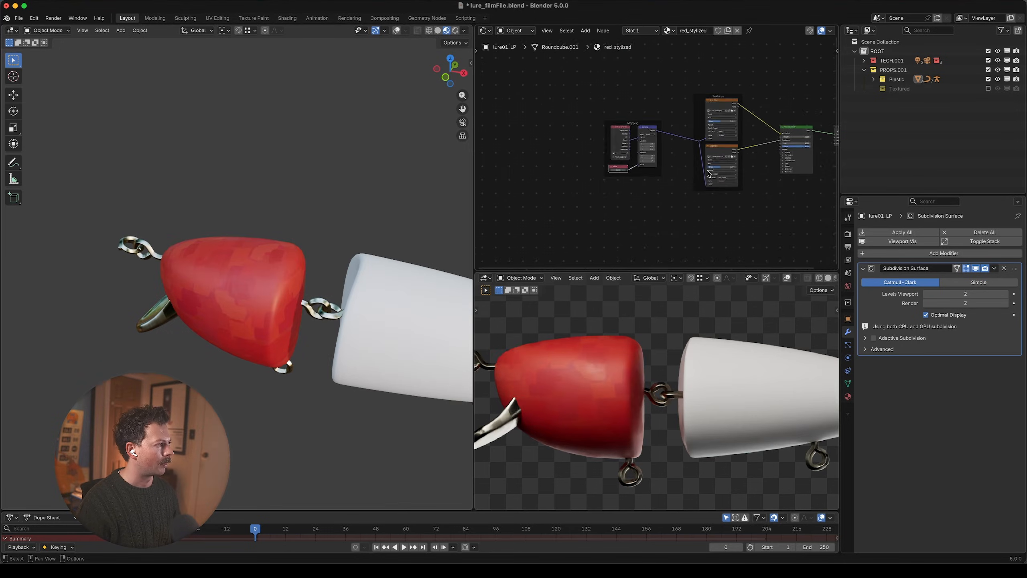
- Move the Principled BSDF and Material Output nodes away from the texture nodes to make room between them
{"action": "middle_click_drag", "start_coordinate": [764, 142], "coordinate": [641, 196]}
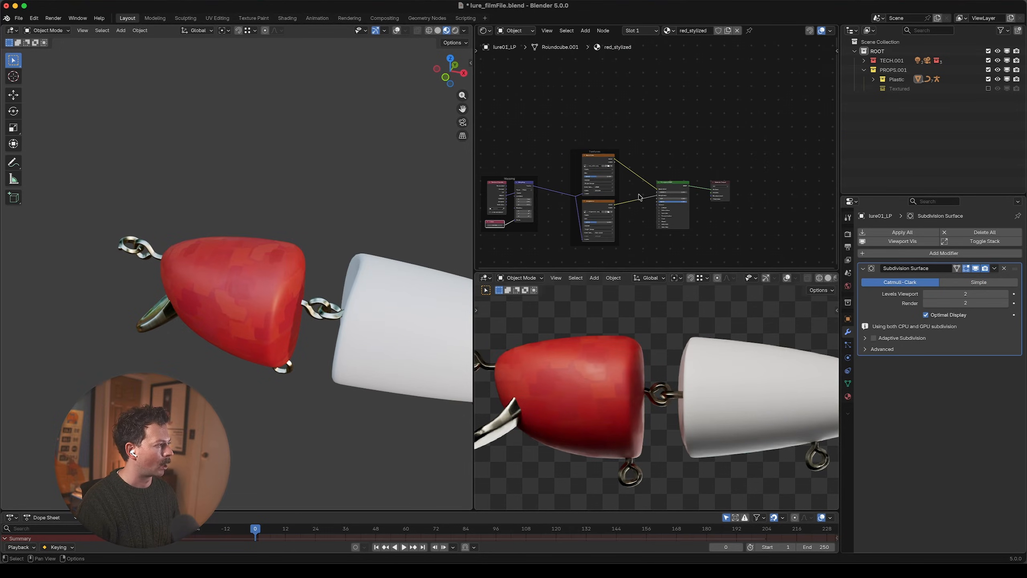
{"action": "scroll", "coordinate": [640, 197], "scroll_direction": "up", "scroll_amount": 4}
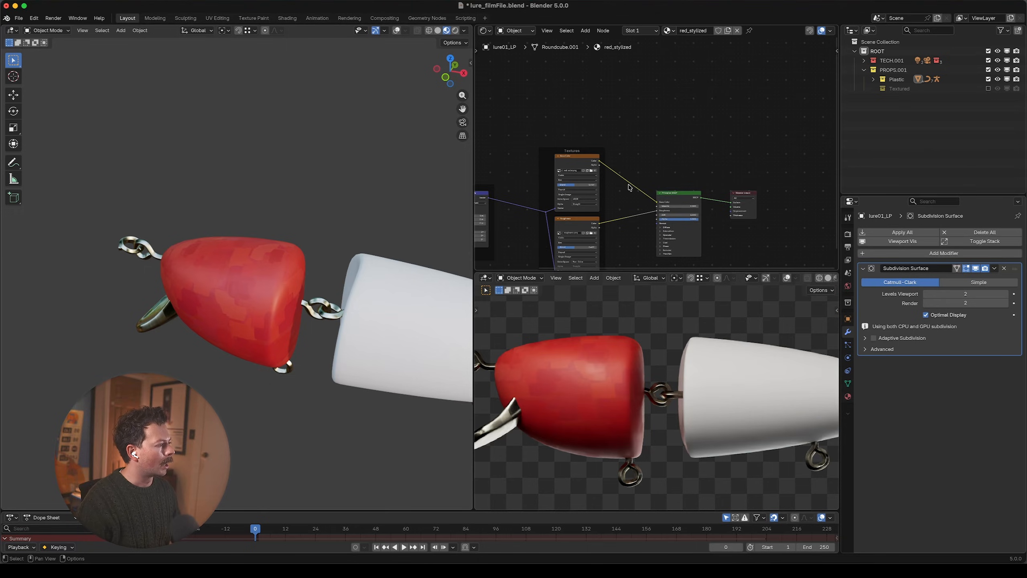
{"action": "middle_click_drag", "start_coordinate": [638, 166], "coordinate": [596, 118]}
{"action": "left_click_drag", "start_coordinate": [636, 121], "coordinate": [720, 161]}
{"action": "key", "text": "g"}
{"action": "left_click", "coordinate": [747, 166]}
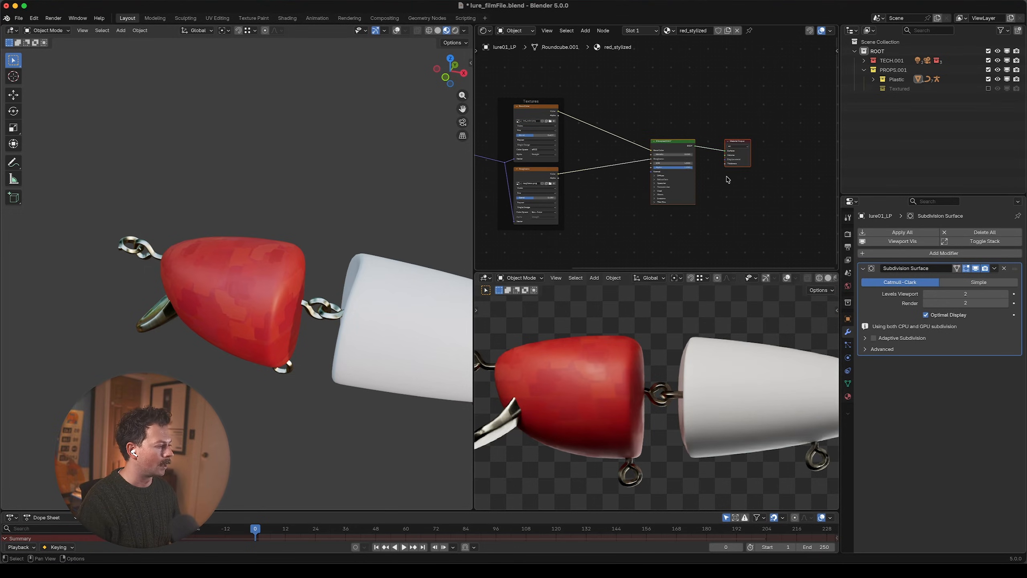
{"action": "scroll", "coordinate": [613, 197], "scroll_direction": "up", "scroll_amount": 2}
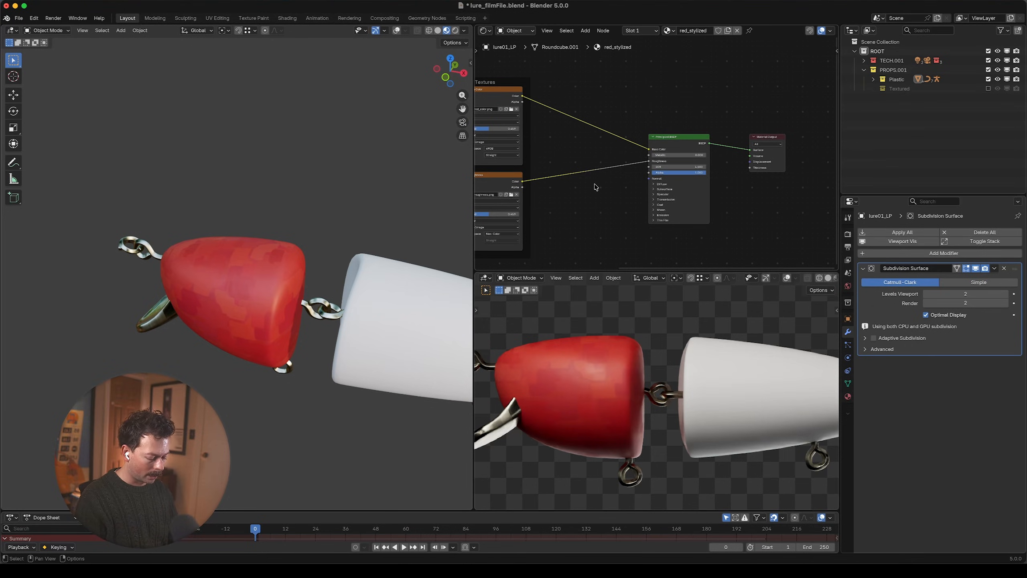
- Add a Color Ramp node between the Roughness texture and the Principled BSDF's Roughness input
{"action": "key", "text": "shift+a"}
{"action": "type", "text": "colo rrmap"}
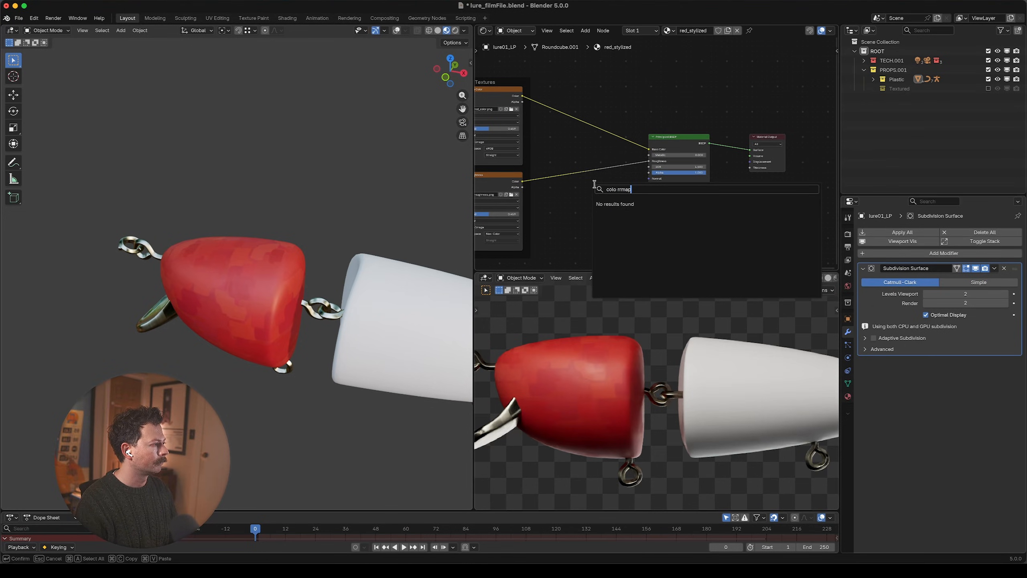
{"action": "key", "text": "super+a"}
{"action": "type", "text": "ramp"}
{"action": "key", "text": "Return"}
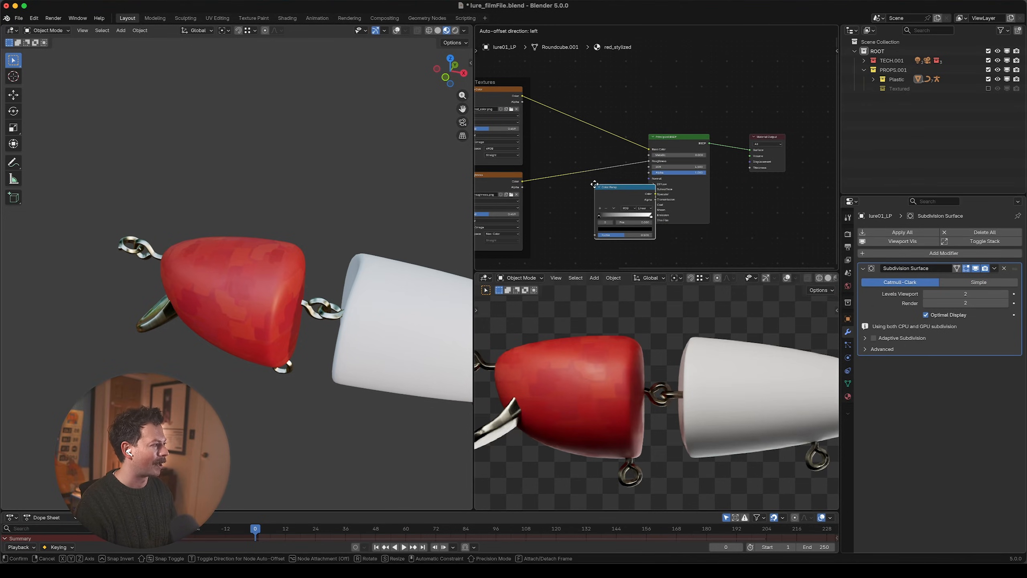
{"action": "left_click", "coordinate": [559, 155]}
{"action": "middle_click_drag", "start_coordinate": [558, 155], "coordinate": [582, 172]}
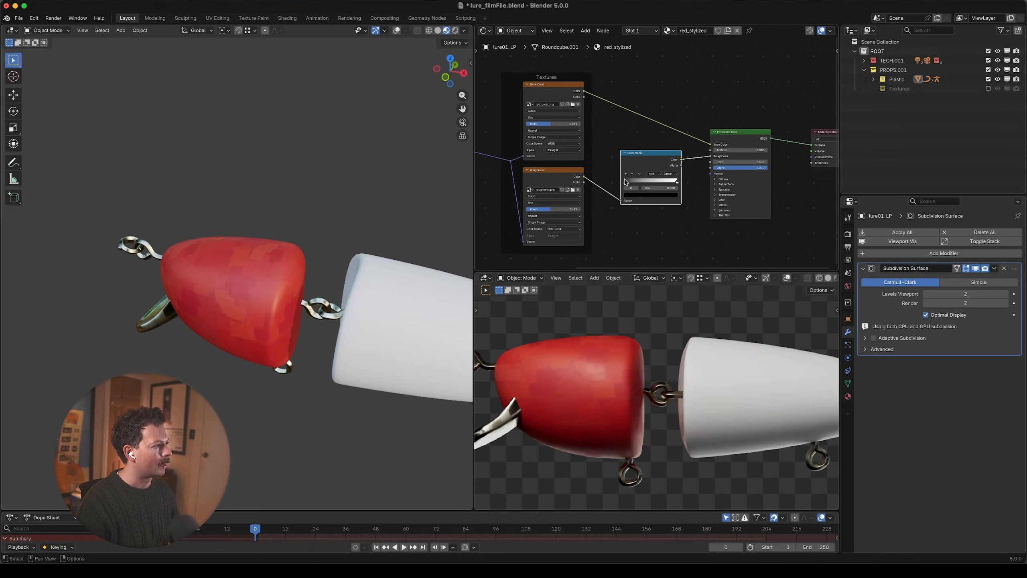
- Increase the roughness contrast by moving the Color Ramp's black stop inward and its white stop to about 0.72
{"action": "scroll", "coordinate": [582, 173], "scroll_direction": "up", "scroll_amount": 2}
{"action": "scroll", "coordinate": [582, 172], "scroll_direction": "up", "scroll_amount": 1}
{"action": "middle_click_drag", "start_coordinate": [725, 155], "coordinate": [708, 141]}
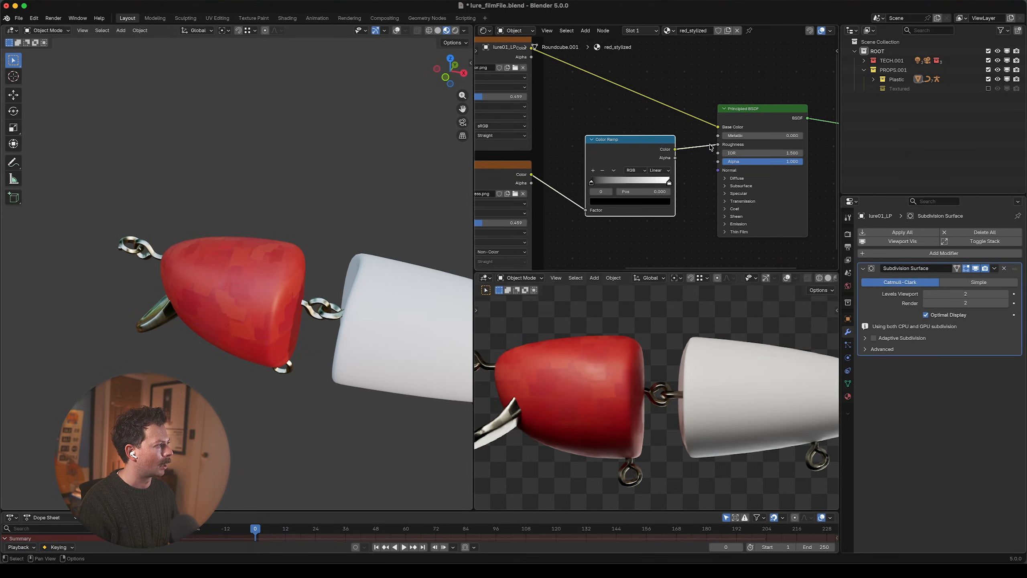
{"action": "scroll", "coordinate": [708, 146], "scroll_direction": "up", "scroll_amount": 5}
{"action": "middle_click_drag", "start_coordinate": [612, 148], "coordinate": [685, 163]}
{"action": "scroll", "coordinate": [595, 182], "scroll_direction": "down", "scroll_amount": 3}
{"action": "scroll", "coordinate": [671, 174], "scroll_direction": "up", "scroll_amount": 7}
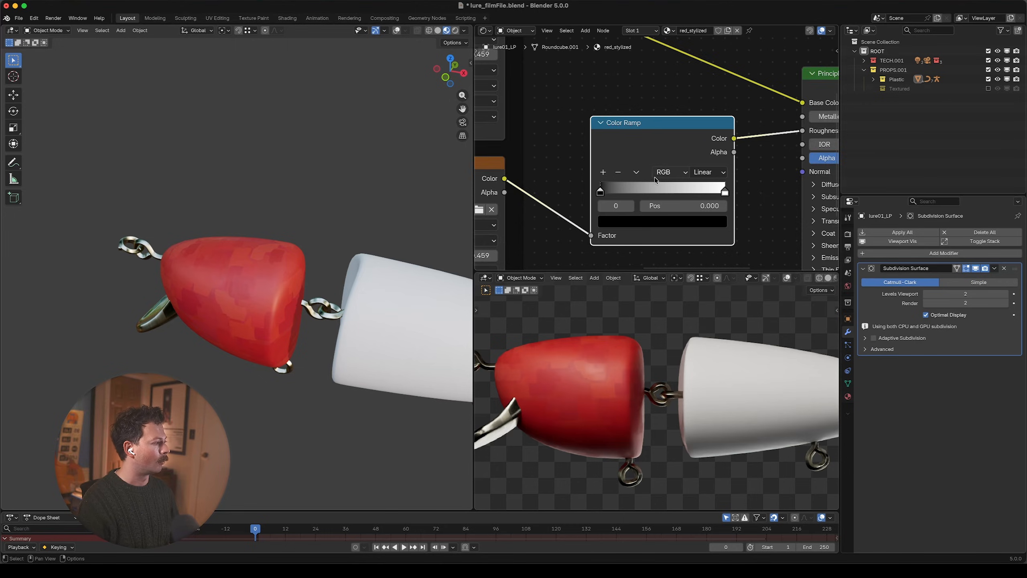
{"action": "left_click_drag", "start_coordinate": [584, 203], "coordinate": [597, 202]}
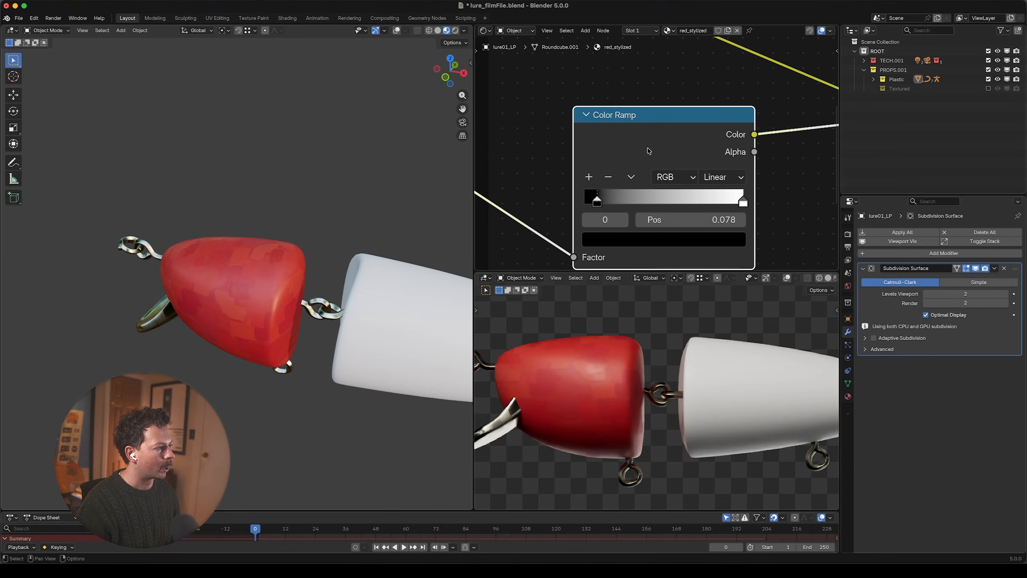
{"action": "scroll", "coordinate": [629, 170], "scroll_direction": "down", "scroll_amount": 1}
{"action": "left_click_drag", "start_coordinate": [594, 190], "coordinate": [624, 190]}
{"action": "left_click_drag", "start_coordinate": [740, 190], "coordinate": [695, 189]}
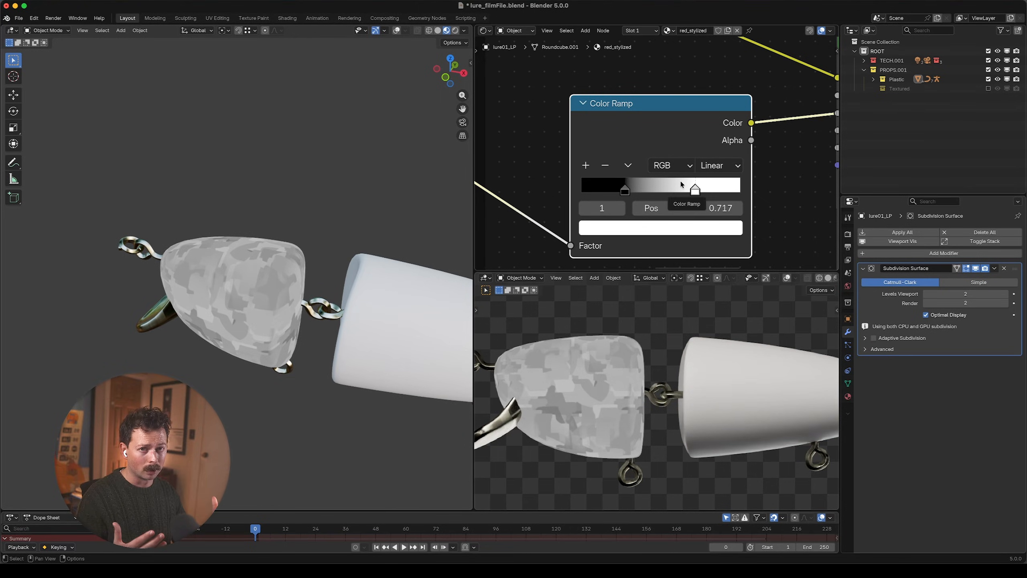
{"action": "mouse_move", "coordinate": [698, 188]}
{"action": "left_mouse_down"}
{"action": "mouse_move", "coordinate": [630, 189]}
{"action": "mouse_move", "coordinate": [700, 188]}
{"action": "left_mouse_up"}
- Switch the material preview back to the Principled BSDF to show the full red shading
{"action": "scroll", "coordinate": [699, 188], "scroll_direction": "down", "scroll_amount": 12}
{"action": "middle_click_drag", "start_coordinate": [743, 130], "coordinate": [708, 148]}
{"action": "left_click", "coordinate": [716, 137], "text": "ctrl+shift"}
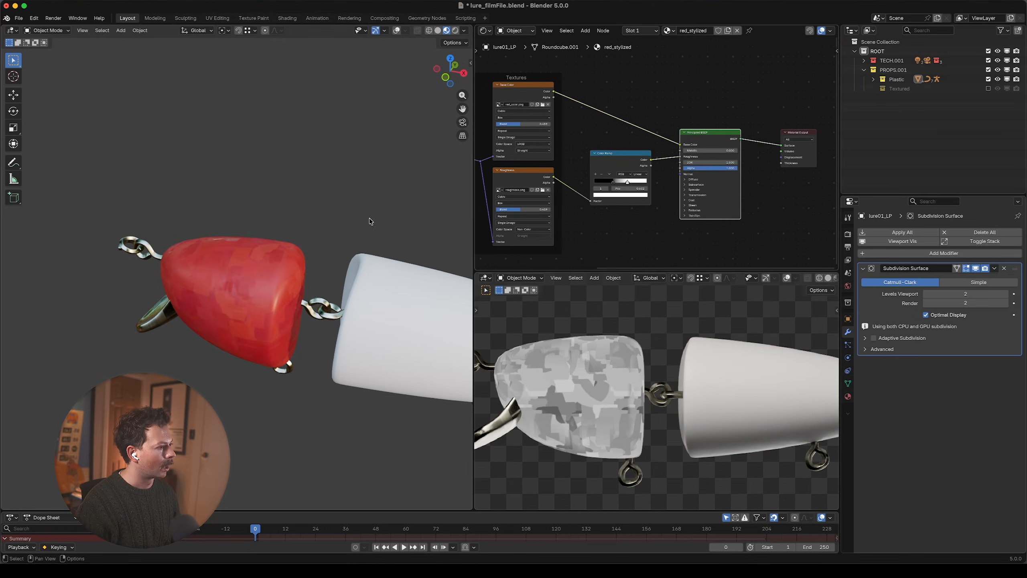
- Examine the red textured lure head up close from the front and the side
{"action": "scroll", "coordinate": [225, 284], "scroll_direction": "up", "scroll_amount": 4}
{"action": "middle_click_drag", "start_coordinate": [225, 284], "coordinate": [284, 249]}
{"action": "middle_click_drag", "start_coordinate": [134, 198], "coordinate": [119, 222]}
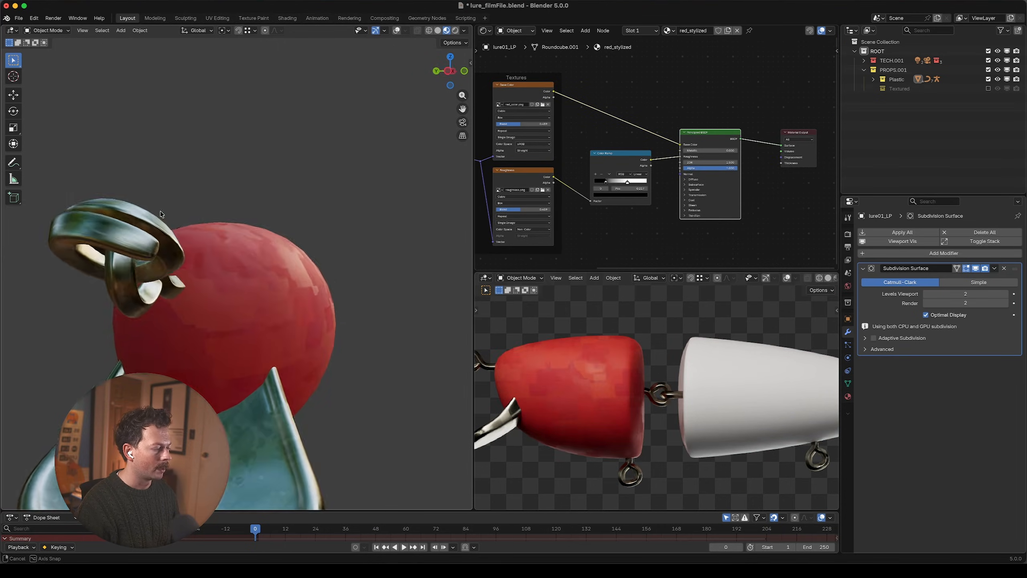
{"action": "scroll", "coordinate": [174, 221], "scroll_direction": "down", "scroll_amount": 3}
{"action": "scroll", "coordinate": [675, 412], "scroll_direction": "down", "scroll_amount": 3}
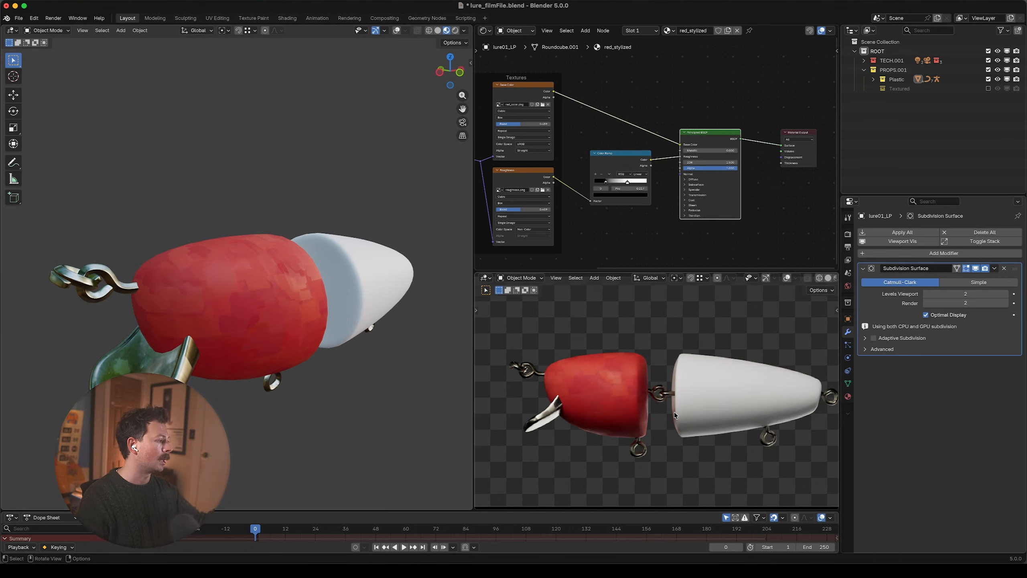
- Cut the links into the Principled BSDF's Base Color and Roughness inputs to compare plain shading, and undo the cut
{"action": "middle_click_drag", "start_coordinate": [660, 131], "coordinate": [652, 137]}
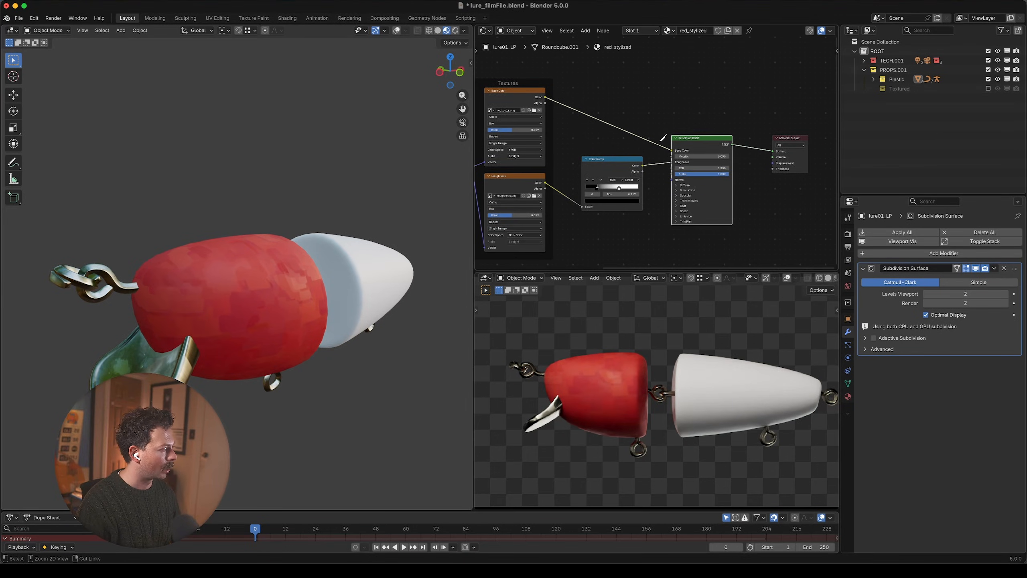
{"action": "right_click_drag", "start_coordinate": [659, 134], "coordinate": [666, 202], "text": "ctrl"}
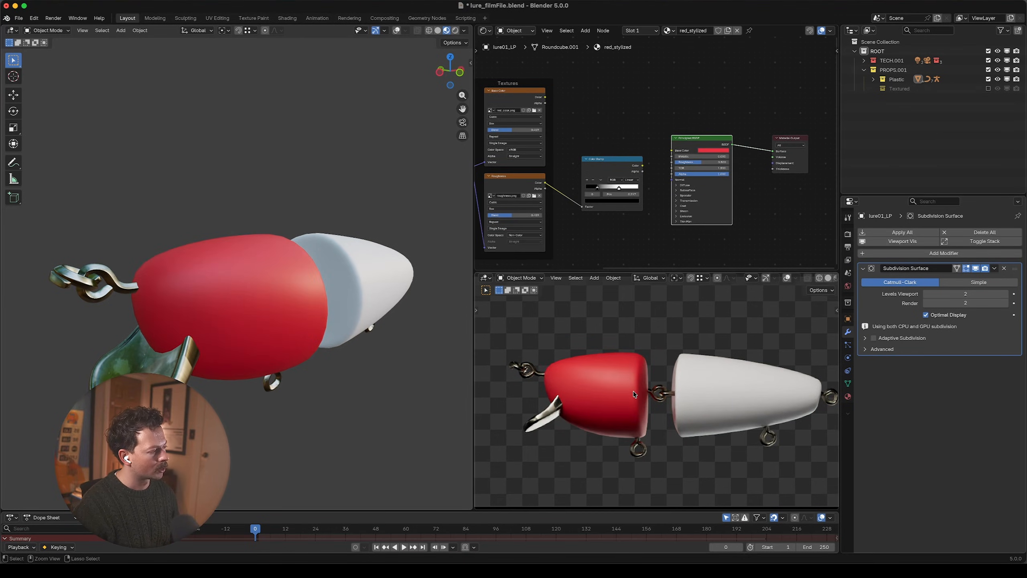
{"action": "key", "text": "ctrl+z"}
{"action": "scroll", "coordinate": [643, 395], "scroll_direction": "up", "scroll_amount": 1}
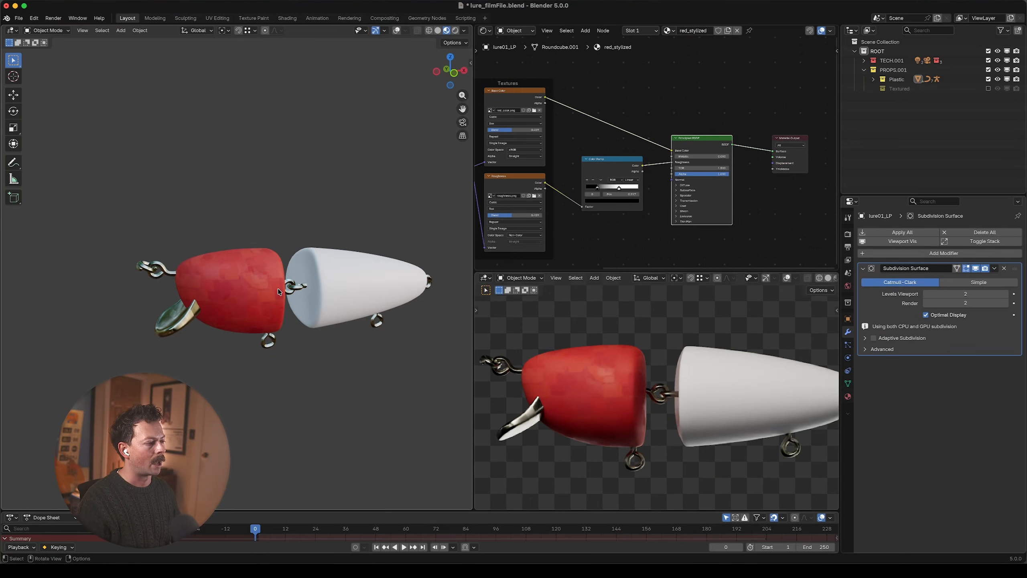
- Insert a Mix Color node between the Base Color texture and the Principled BSDF's Base Color input
{"action": "scroll", "coordinate": [567, 207], "scroll_direction": "down", "scroll_amount": 2}
{"action": "middle_click_drag", "start_coordinate": [653, 174], "coordinate": [608, 197]}
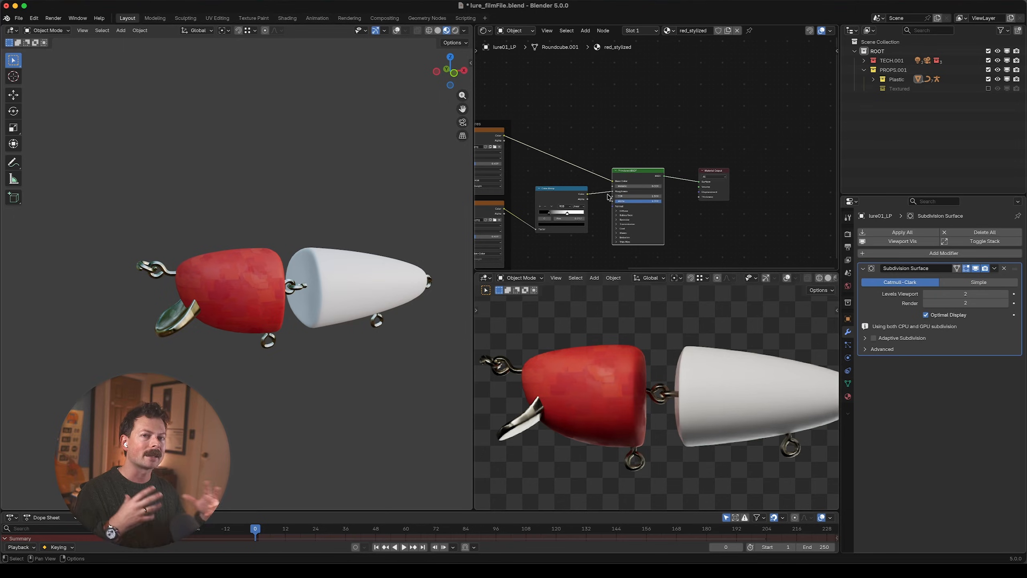
{"action": "scroll", "coordinate": [612, 178], "scroll_direction": "up", "scroll_amount": 1}
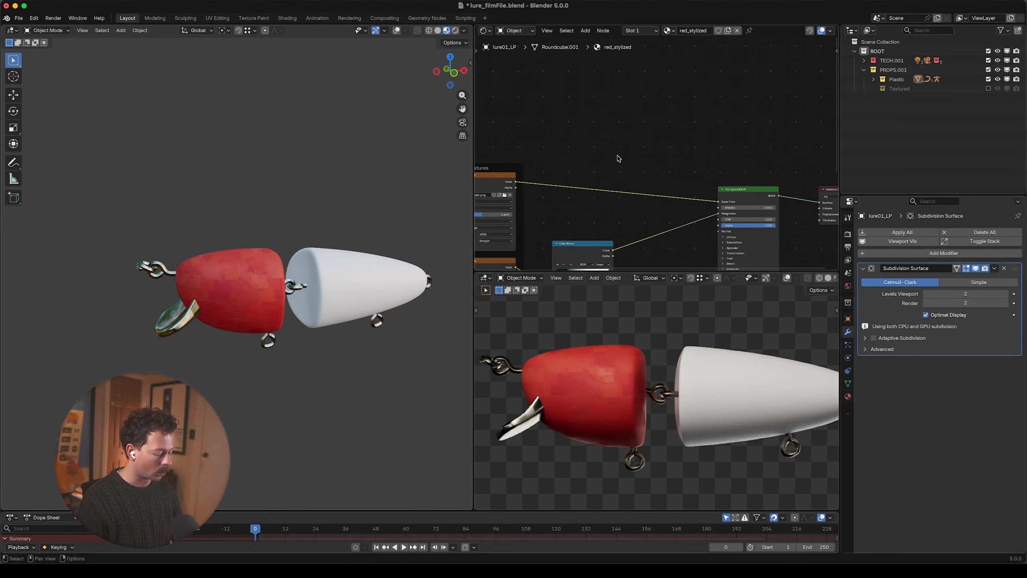
{"action": "key", "text": "shift+a"}
{"action": "type", "text": "mix color"}
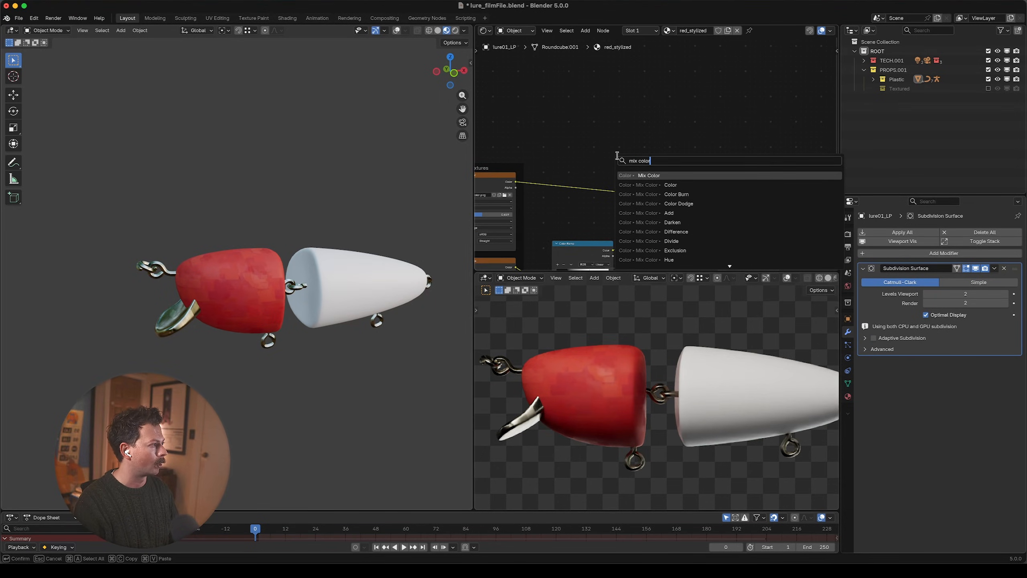
{"action": "key", "text": "Return"}
{"action": "left_click", "coordinate": [615, 144]}
{"action": "middle_click_drag", "start_coordinate": [588, 167], "coordinate": [632, 149]}
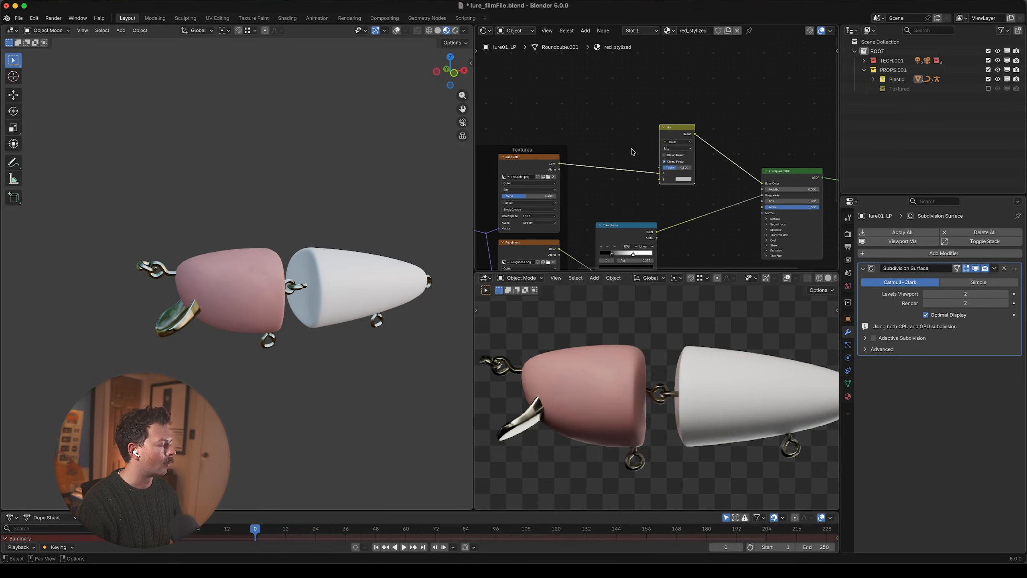
- Link the Base Color texture's Color output to the Mix node's B input as well
{"action": "scroll", "coordinate": [524, 171], "scroll_direction": "up", "scroll_amount": 1}
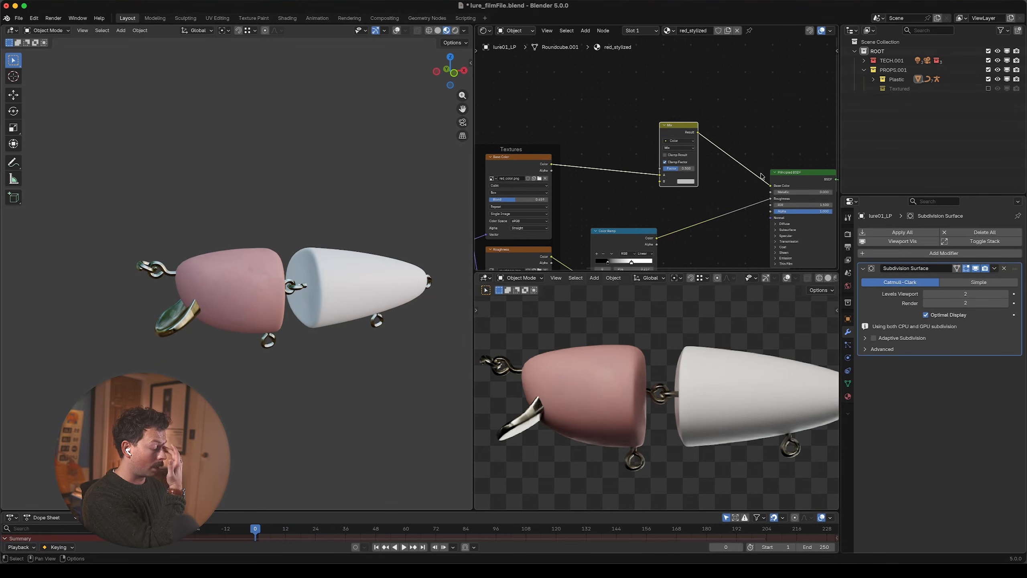
{"action": "middle_click_drag", "start_coordinate": [651, 158], "coordinate": [639, 166]}
{"action": "scroll", "coordinate": [639, 166], "scroll_direction": "up", "scroll_amount": 2}
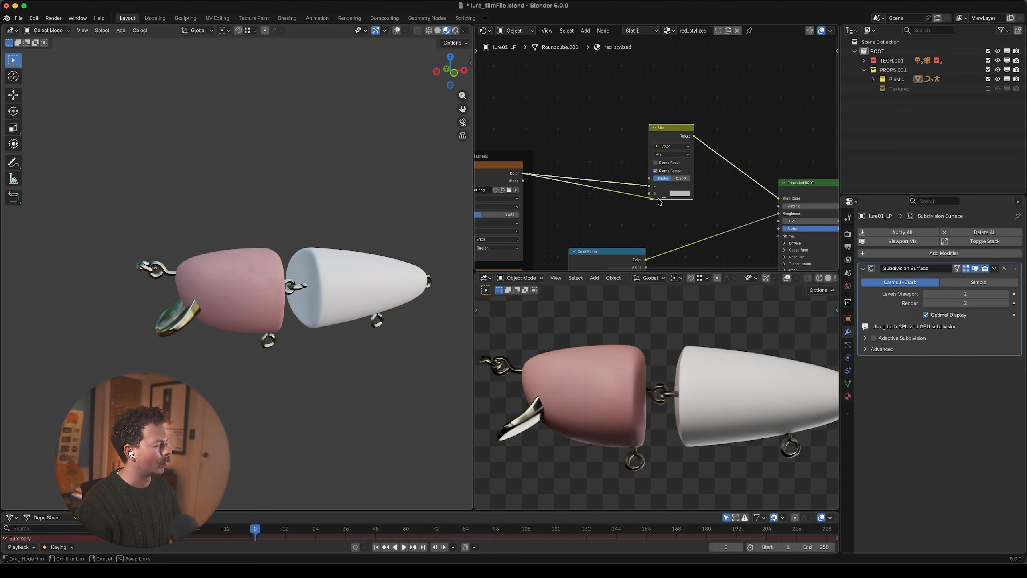
{"action": "left_click_drag", "start_coordinate": [651, 199], "coordinate": [650, 195]}
- Insert a Hue/Saturation/Value node on the link from the Base Color texture to the Mix node's B input
{"action": "key", "text": "shift+a"}
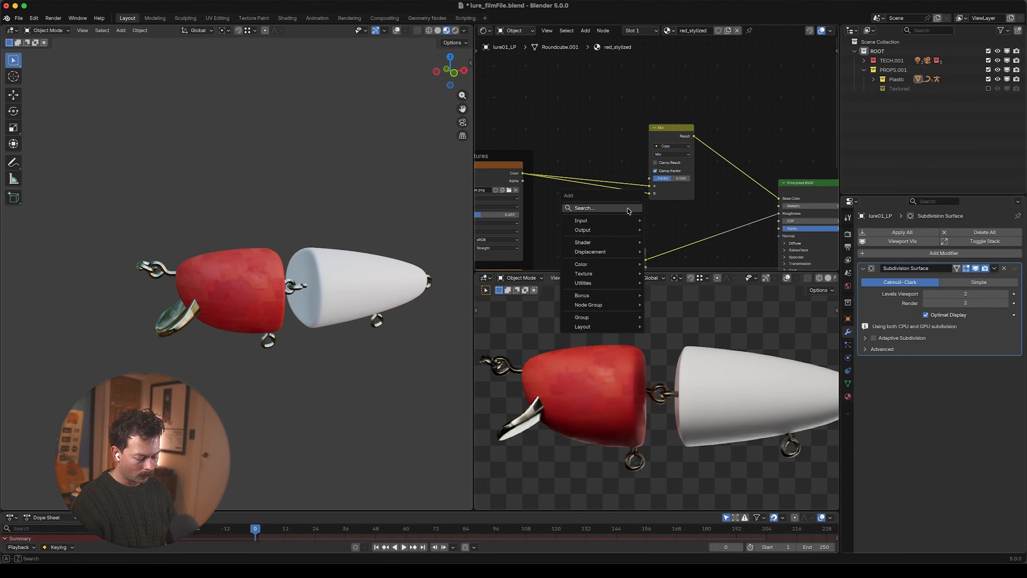
{"action": "type", "text": "hsv"}
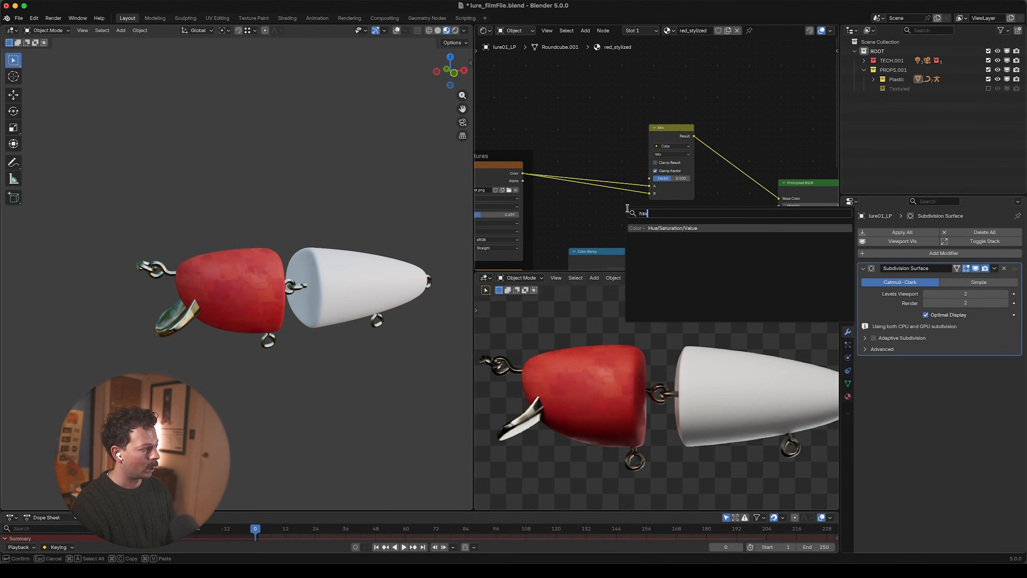
{"action": "key", "text": "Return"}
{"action": "left_click", "coordinate": [586, 190]}
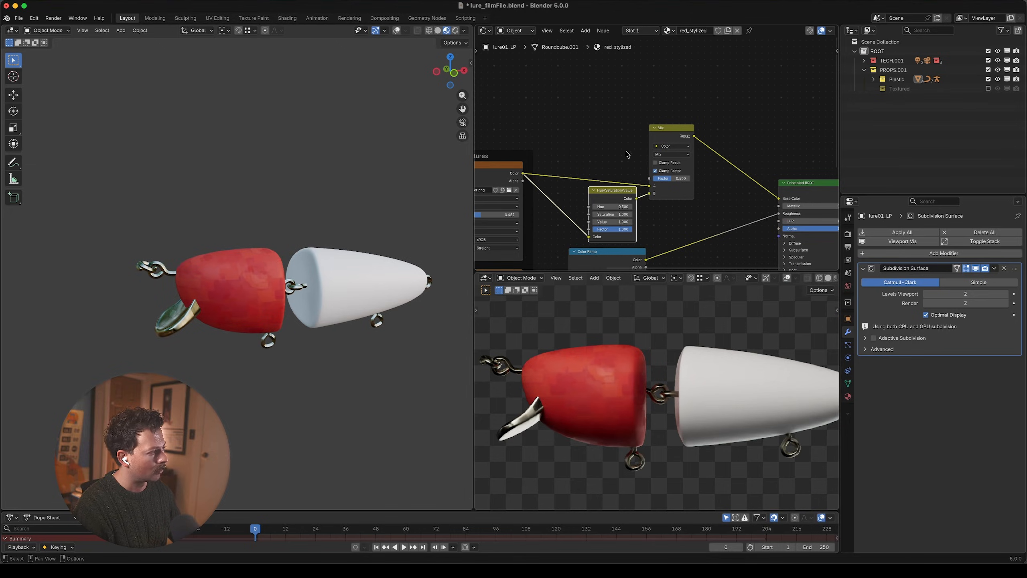
{"action": "key", "text": "g"}
{"action": "left_click", "coordinate": [594, 146]}
- Preview the Hue/Saturation/Value node and set its hue to 0.540, saturation to 0.840 and value to 1.920 for a light orange
{"action": "scroll", "coordinate": [589, 170], "scroll_direction": "up", "scroll_amount": 1}
{"action": "scroll", "coordinate": [579, 193], "scroll_direction": "up", "scroll_amount": 2}
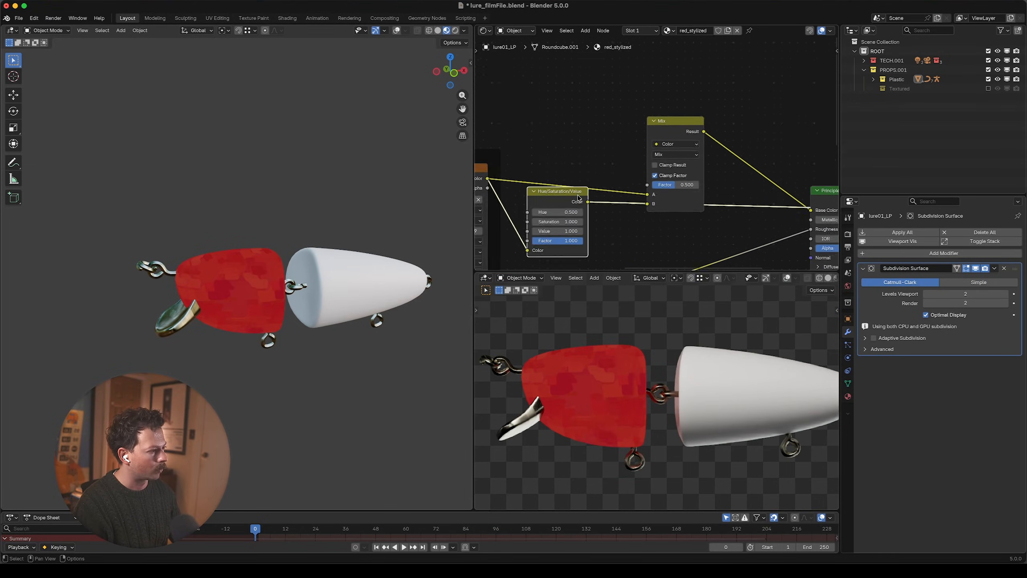
{"action": "mouse_move", "coordinate": [549, 237]}
{"action": "left_mouse_down"}
{"action": "mouse_move", "coordinate": [574, 238]}
{"action": "mouse_move", "coordinate": [556, 238]}
{"action": "mouse_move", "coordinate": [568, 227]}
{"action": "mouse_move", "coordinate": [531, 228]}
{"action": "mouse_move", "coordinate": [552, 219]}
{"action": "left_mouse_up"}
{"action": "key", "text": "Escape"}
{"action": "key", "text": "Escape"}
{"action": "middle_click_drag", "start_coordinate": [553, 219], "coordinate": [565, 177]}
{"action": "left_click_drag", "start_coordinate": [566, 185], "coordinate": [559, 185]}
{"action": "left_click_drag", "start_coordinate": [559, 195], "coordinate": [594, 195]}
{"action": "middle_click_drag", "start_coordinate": [617, 95], "coordinate": [610, 108]}
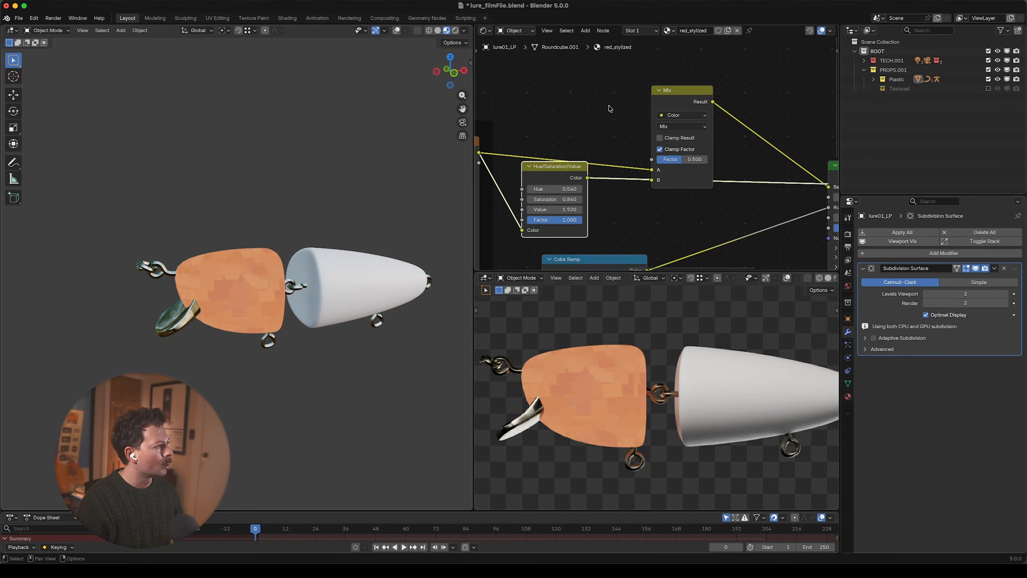
- Preview the Mix node's result and test its factor down to 0 and back up to see both colours blend
{"action": "left_click", "coordinate": [675, 99]}
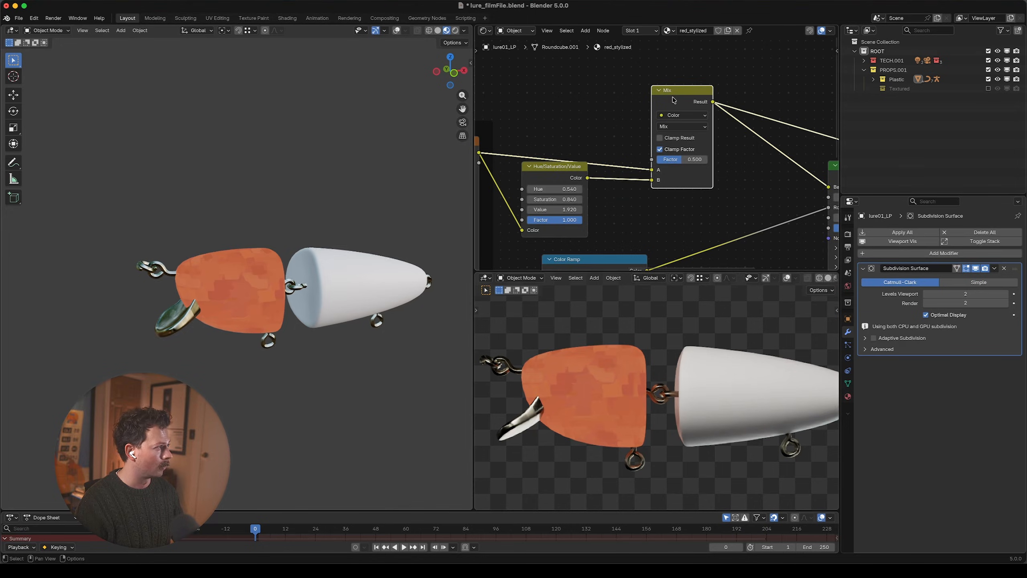
{"action": "scroll", "coordinate": [652, 159], "scroll_direction": "down", "scroll_amount": 1}
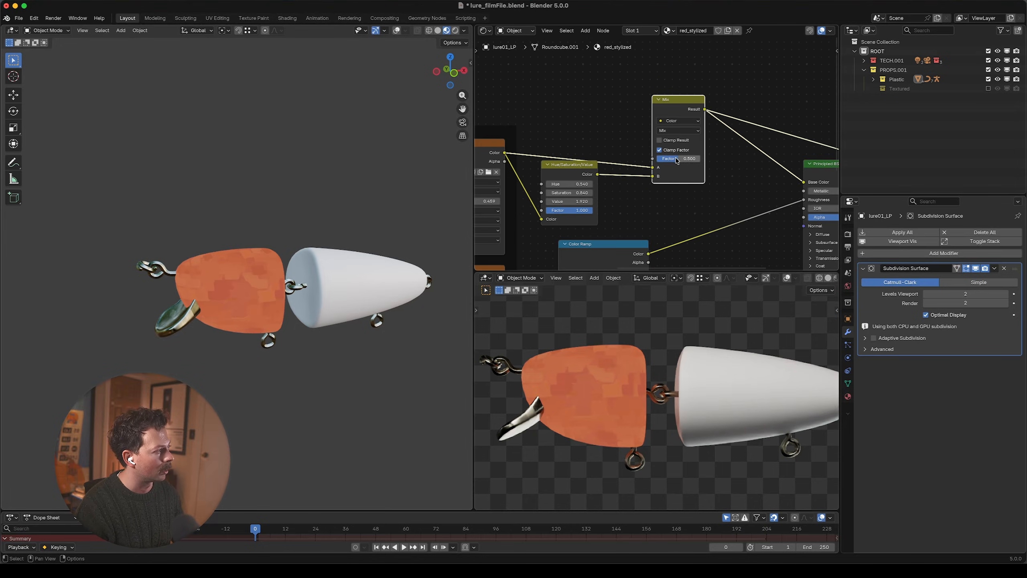
{"action": "left_click_drag", "start_coordinate": [678, 158], "coordinate": [657, 158]}
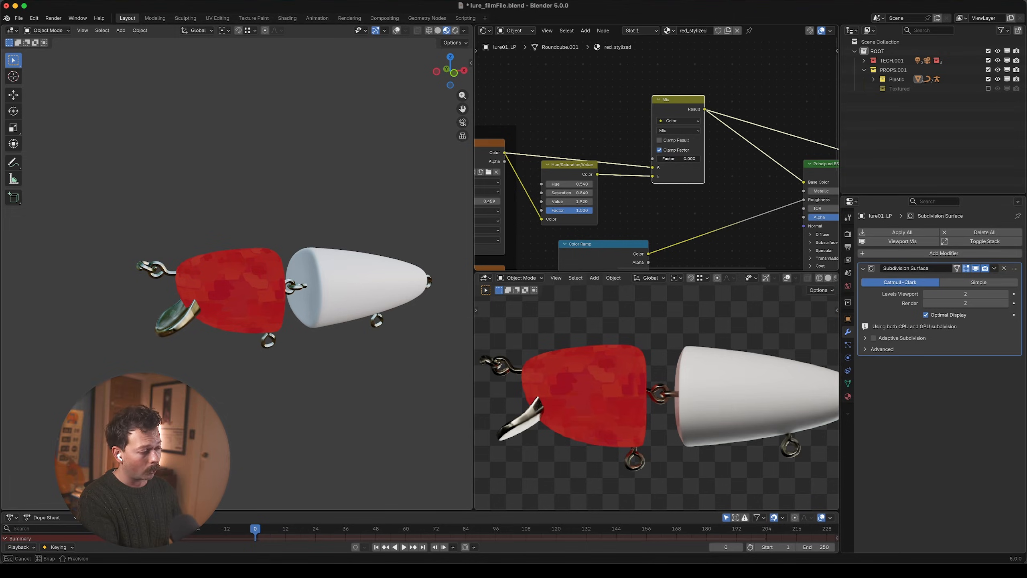
{"action": "mouse_move", "coordinate": [657, 158]}
{"action": "left_mouse_down"}
{"action": "mouse_move", "coordinate": [700, 158]}
{"action": "mouse_move", "coordinate": [672, 153]}
{"action": "left_mouse_up"}
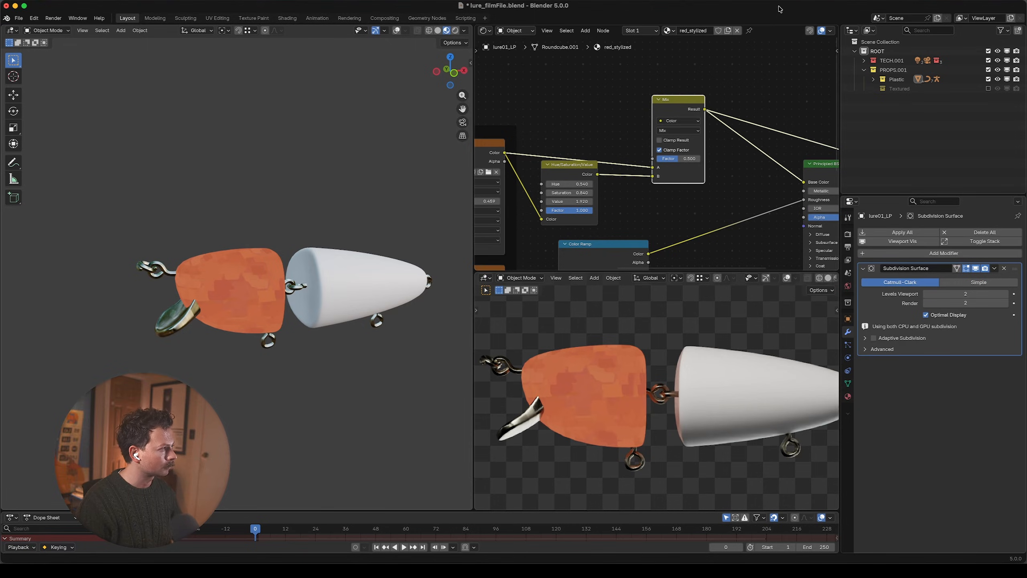
- Add a Color Attribute node and link its Color output to the Mix node's Factor input
{"action": "scroll", "coordinate": [588, 131], "scroll_direction": "up", "scroll_amount": 4}
{"action": "key", "text": "shift+a"}
{"action": "type", "text": "co"}
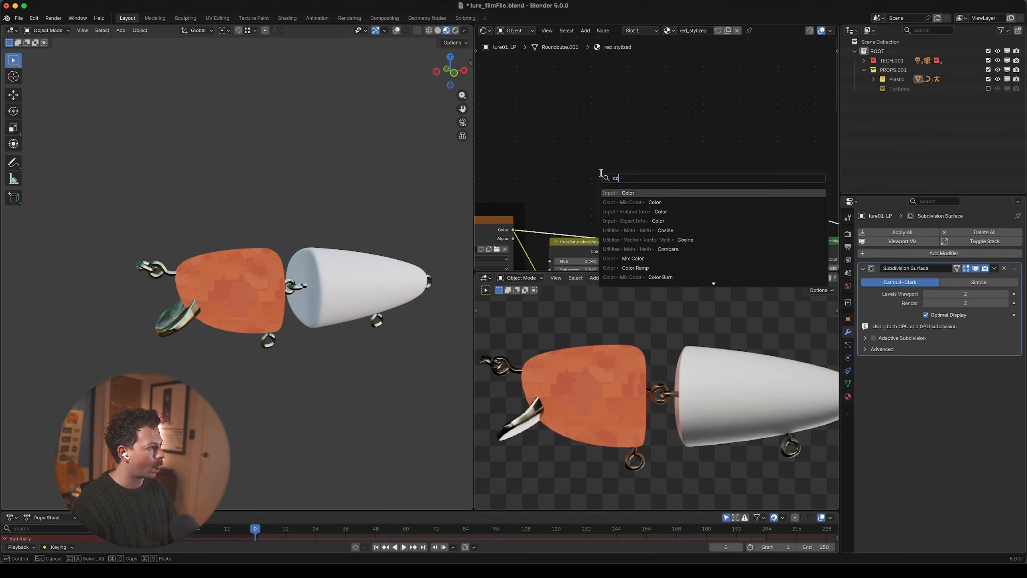
{"action": "type", "text": "lor att"}
{"action": "key", "text": "Return"}
{"action": "left_click", "coordinate": [568, 174]}
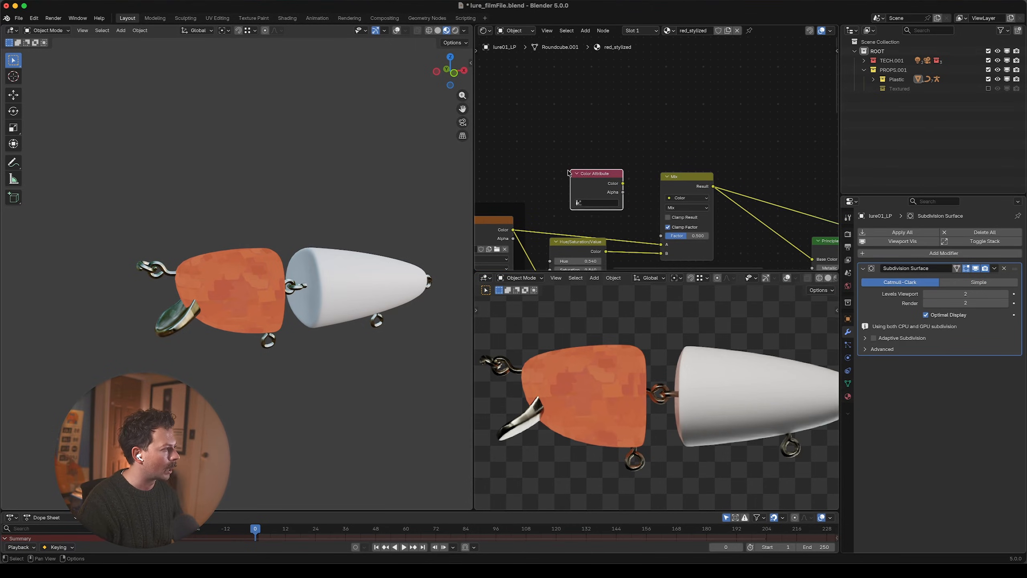
{"action": "left_click_drag", "start_coordinate": [623, 183], "coordinate": [661, 236]}
- Create a color attribute named "Highlight" on the lure head's mesh
{"action": "left_click", "coordinate": [850, 387]}
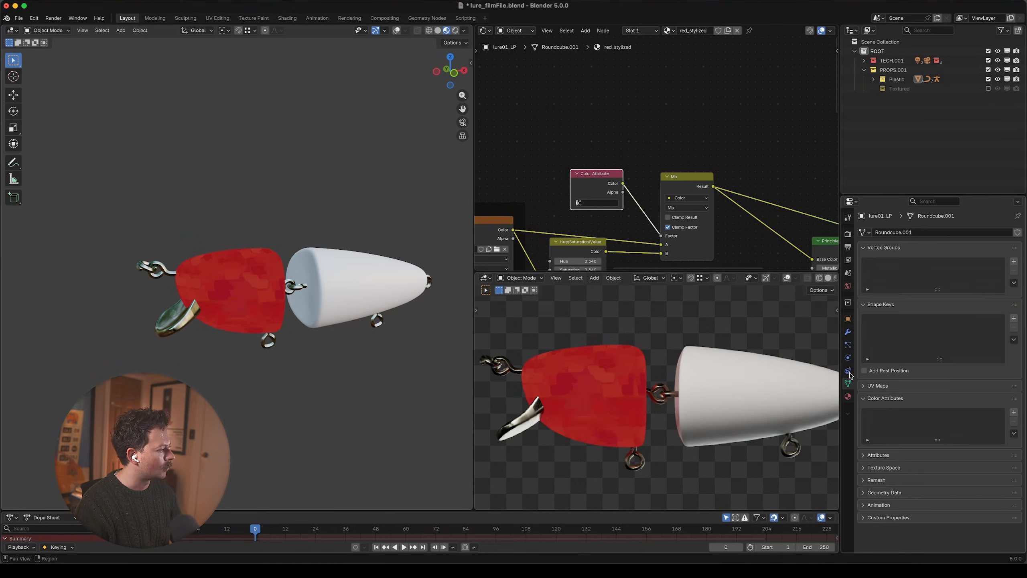
{"action": "left_click", "coordinate": [894, 399]}
{"action": "left_click", "coordinate": [892, 398]}
{"action": "left_click", "coordinate": [891, 398]}
{"action": "left_click", "coordinate": [891, 398]}
{"action": "left_click", "coordinate": [1013, 412]}
{"action": "left_click", "coordinate": [977, 415]}
{"action": "type", "text": "Highlight"}
{"action": "key", "text": "Return"}
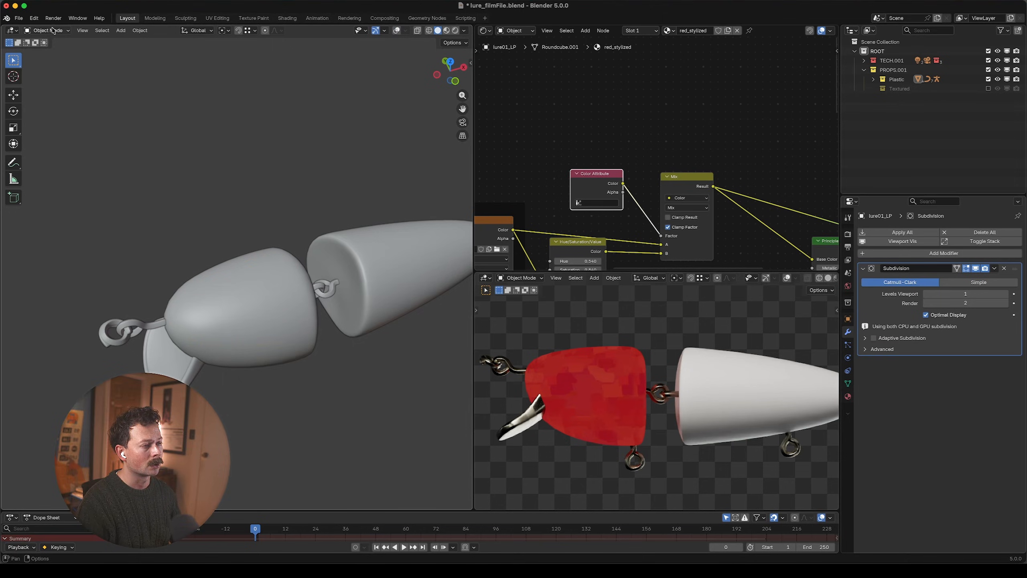
- Put the lure head into Vertex Paint mode and display it with solid shading to see the black Highlight attribute
{"action": "left_click", "coordinate": [51, 30]}
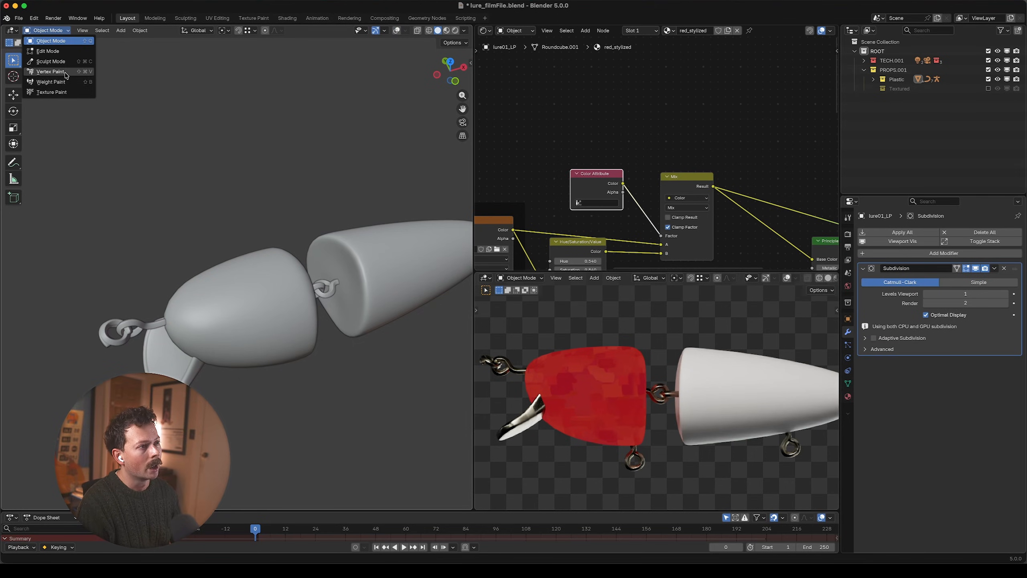
{"action": "left_click", "coordinate": [50, 72]}
{"action": "key", "text": "z"}
{"action": "left_click", "coordinate": [253, 291]}
{"action": "middle_click_drag", "start_coordinate": [243, 299], "coordinate": [235, 279]}
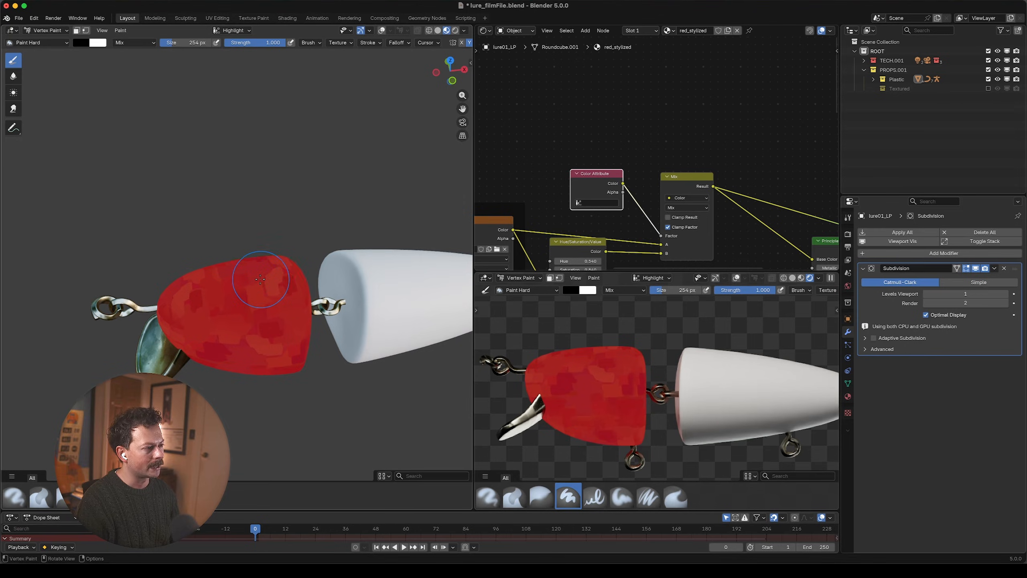
{"action": "key", "text": "z"}
{"action": "left_click", "coordinate": [279, 261]}
{"action": "middle_click_drag", "start_coordinate": [280, 259], "coordinate": [237, 257]}
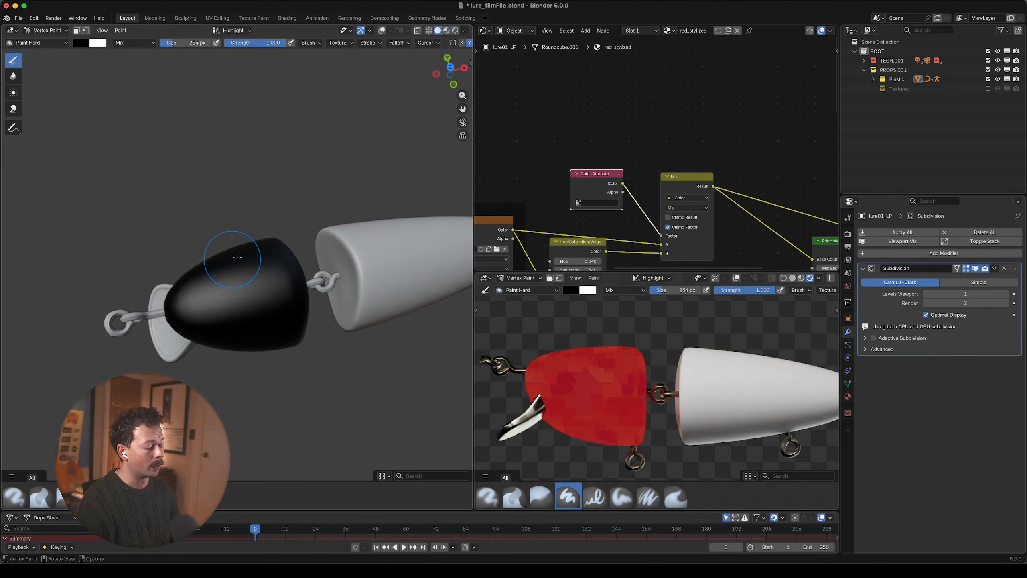
- Paint white highlight areas along the upper side and rear edge of the lure head with the Paint Hard brush
{"action": "key", "text": "x"}
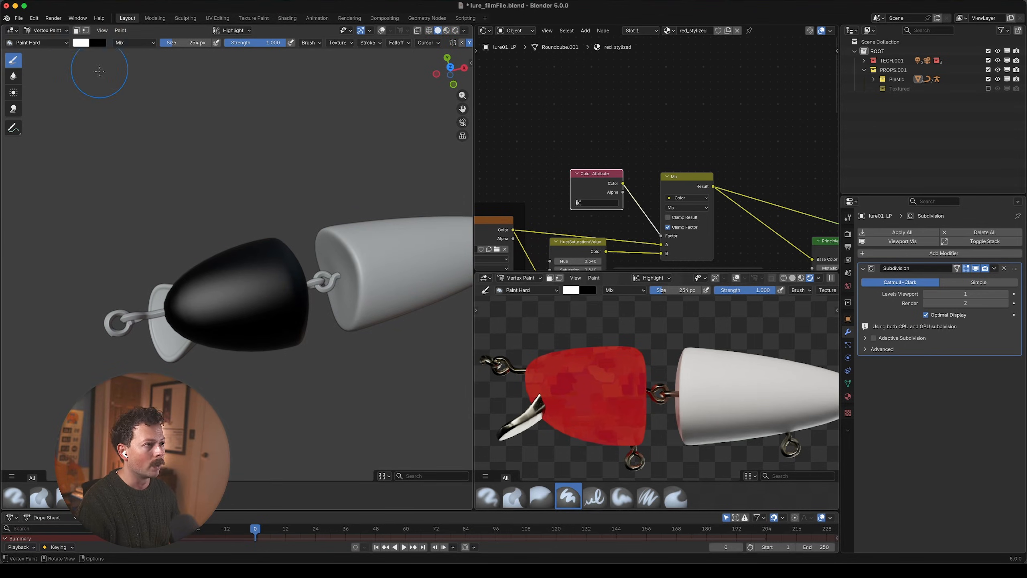
{"action": "key", "text": "x"}
{"action": "key", "text": "x"}
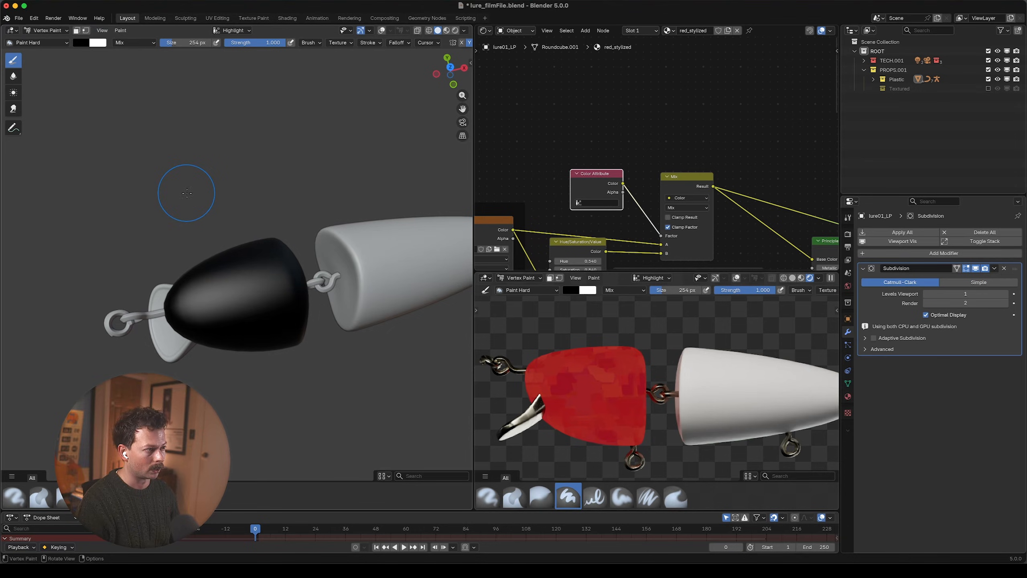
{"action": "mouse_move", "coordinate": [246, 248]}
{"action": "left_mouse_down"}
{"action": "mouse_move", "coordinate": [251, 324]}
{"action": "mouse_move", "coordinate": [243, 267]}
{"action": "mouse_move", "coordinate": [228, 251]}
{"action": "left_mouse_up"}
{"action": "middle_click_drag", "start_coordinate": [228, 250], "coordinate": [250, 297]}
{"action": "left_click_drag", "start_coordinate": [250, 297], "coordinate": [232, 292]}
{"action": "middle_click_drag", "start_coordinate": [232, 291], "coordinate": [202, 307]}
{"action": "left_click_drag", "start_coordinate": [261, 326], "coordinate": [271, 300]}
{"action": "mouse_move", "coordinate": [271, 301]}
{"action": "middle_mouse_down"}
{"action": "mouse_move", "coordinate": [241, 259]}
{"action": "mouse_move", "coordinate": [229, 332]}
{"action": "mouse_move", "coordinate": [285, 331]}
{"action": "middle_mouse_up"}
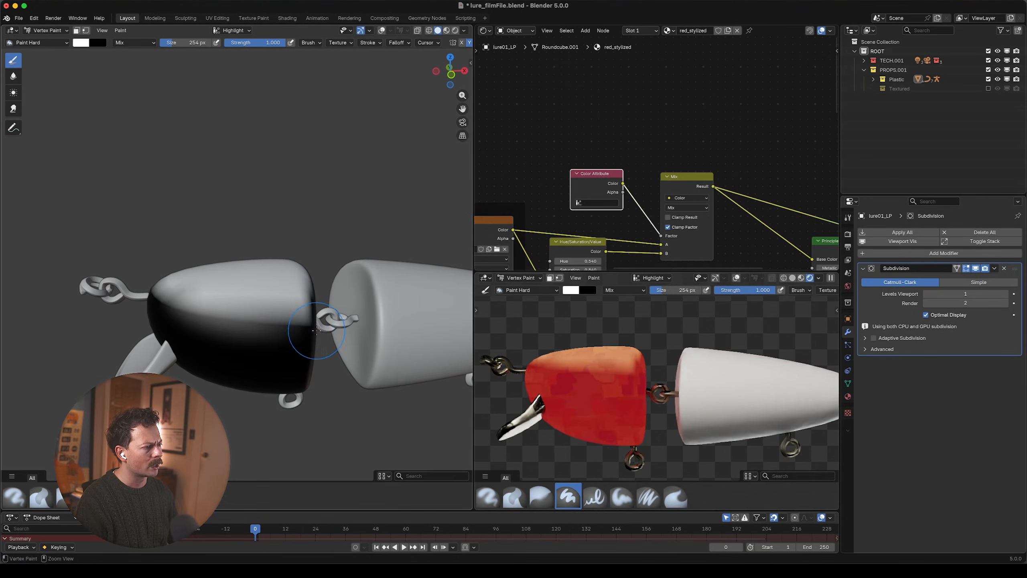
{"action": "mouse_move", "coordinate": [245, 309]}
{"action": "middle_mouse_down"}
{"action": "mouse_move", "coordinate": [251, 299]}
{"action": "mouse_move", "coordinate": [245, 306]}
{"action": "middle_mouse_up"}
{"action": "left_click_drag", "start_coordinate": [239, 339], "coordinate": [253, 332]}
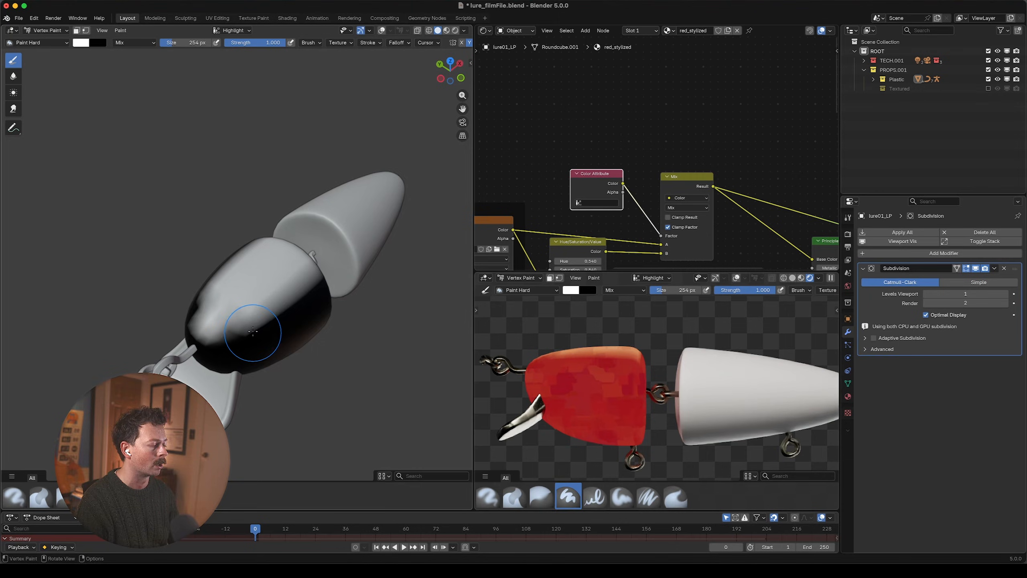
{"action": "middle_click_drag", "start_coordinate": [255, 309], "coordinate": [184, 287]}
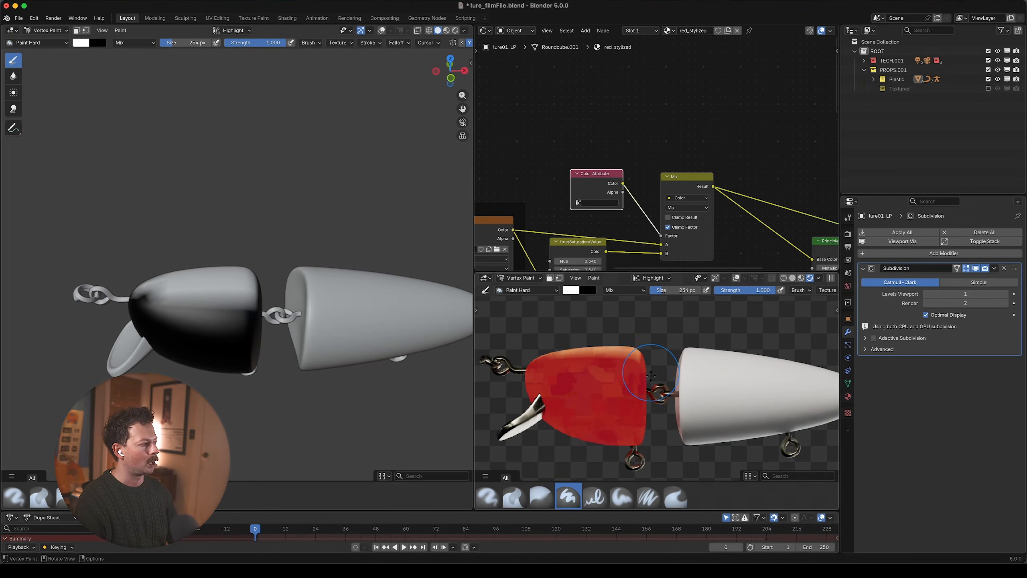
- Check the painted highlights on the lure head and choose Highlight as the Color Attribute node's attribute
{"action": "scroll", "coordinate": [663, 348], "scroll_direction": "up", "scroll_amount": 2}
{"action": "scroll", "coordinate": [630, 366], "scroll_direction": "down", "scroll_amount": 2}
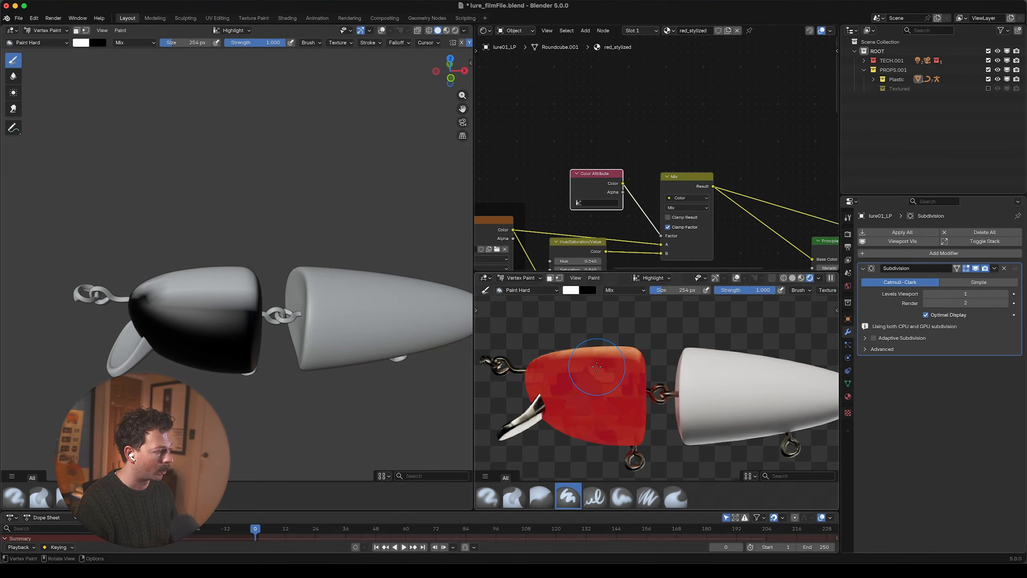
{"action": "middle_click_drag", "start_coordinate": [238, 224], "coordinate": [222, 263]}
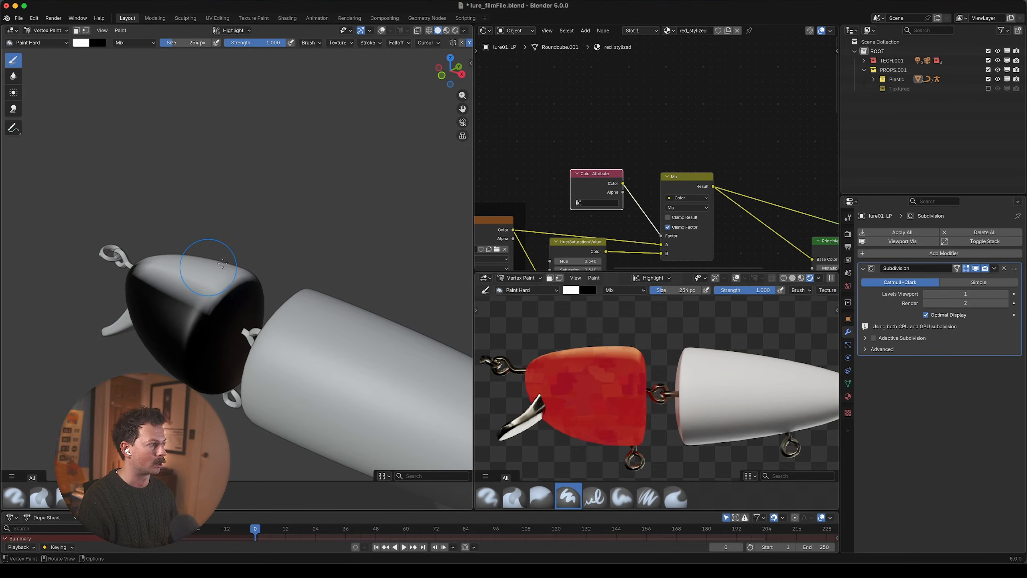
{"action": "left_click", "coordinate": [595, 202]}
{"action": "left_click", "coordinate": [600, 217]}
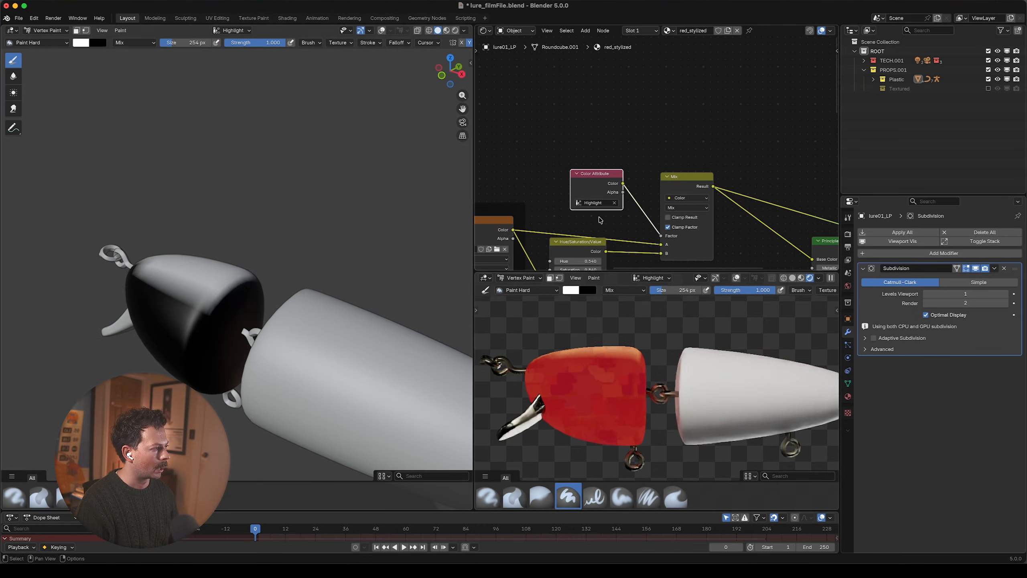
- Duplicate the Color Attribute, Hue/Saturation/Value and Mix nodes and arrange the copies after the first Mix node
{"action": "scroll", "coordinate": [599, 220], "scroll_direction": "down", "scroll_amount": 5}
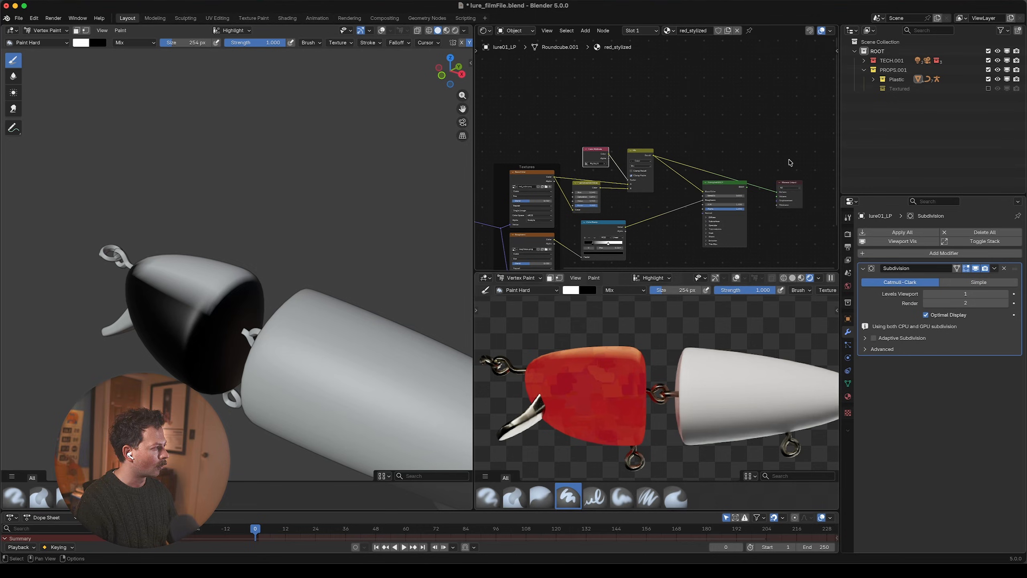
{"action": "scroll", "coordinate": [630, 153], "scroll_direction": "up", "scroll_amount": 2}
{"action": "left_click", "coordinate": [628, 153]}
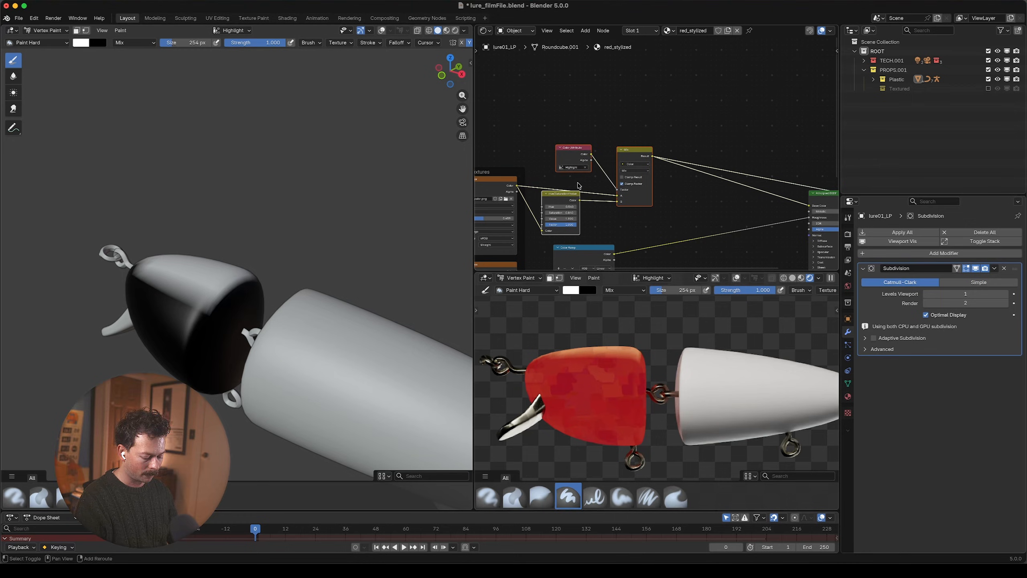
{"action": "key", "text": "shift+d"}
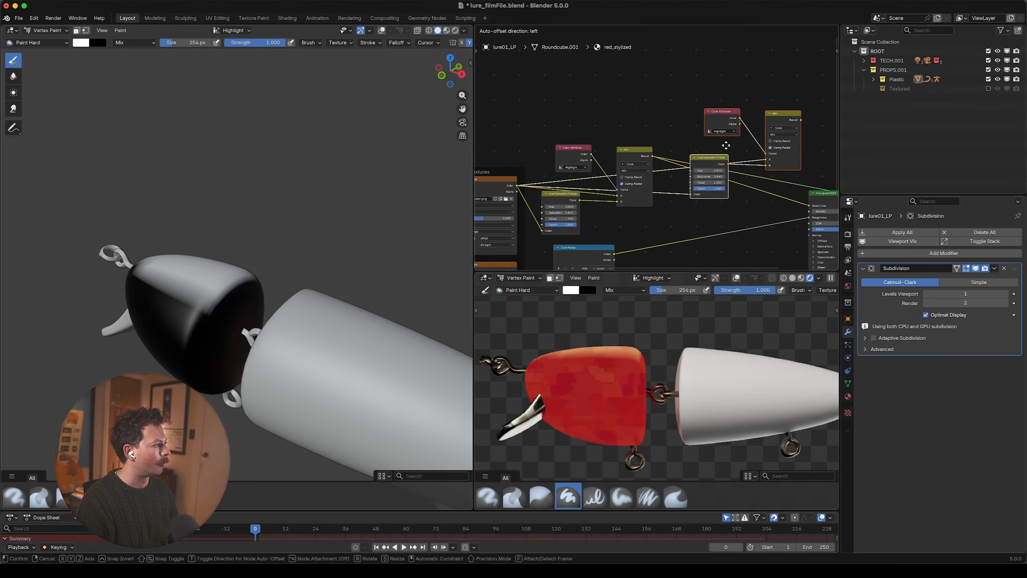
{"action": "left_click", "coordinate": [730, 133]}
{"action": "scroll", "coordinate": [669, 162], "scroll_direction": "up", "scroll_amount": 2}
{"action": "middle_click_drag", "start_coordinate": [669, 161], "coordinate": [631, 167]}
{"action": "left_click", "coordinate": [633, 166]}
{"action": "left_click_drag", "start_coordinate": [686, 147], "coordinate": [667, 199]}
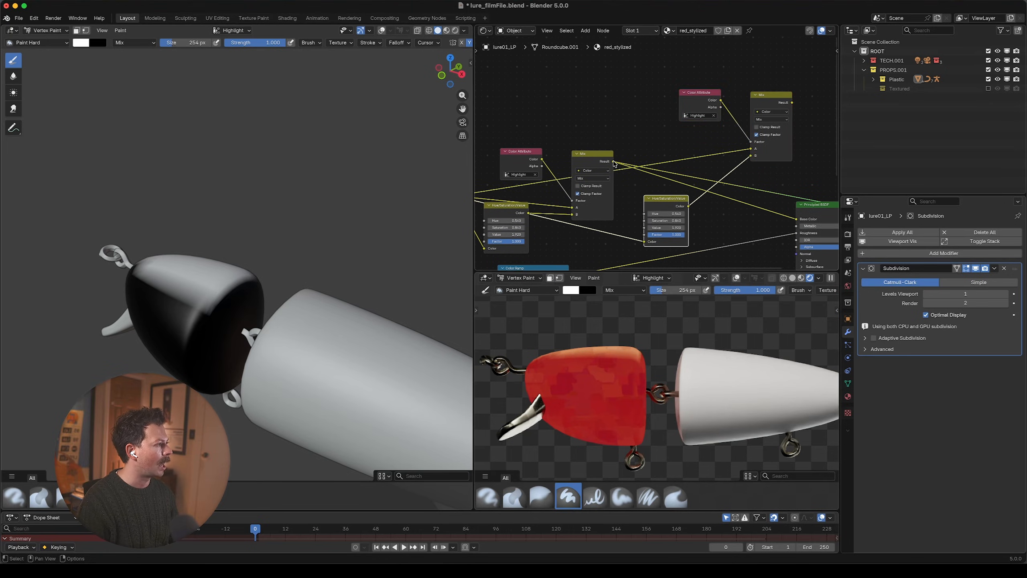
- Link the first Mix node's Result into input A of the duplicated Mix node and clear the duplicated Color Attribute node's attribute
{"action": "left_click_drag", "start_coordinate": [613, 163], "coordinate": [694, 174]}
{"action": "left_click_drag", "start_coordinate": [721, 140], "coordinate": [750, 148]}
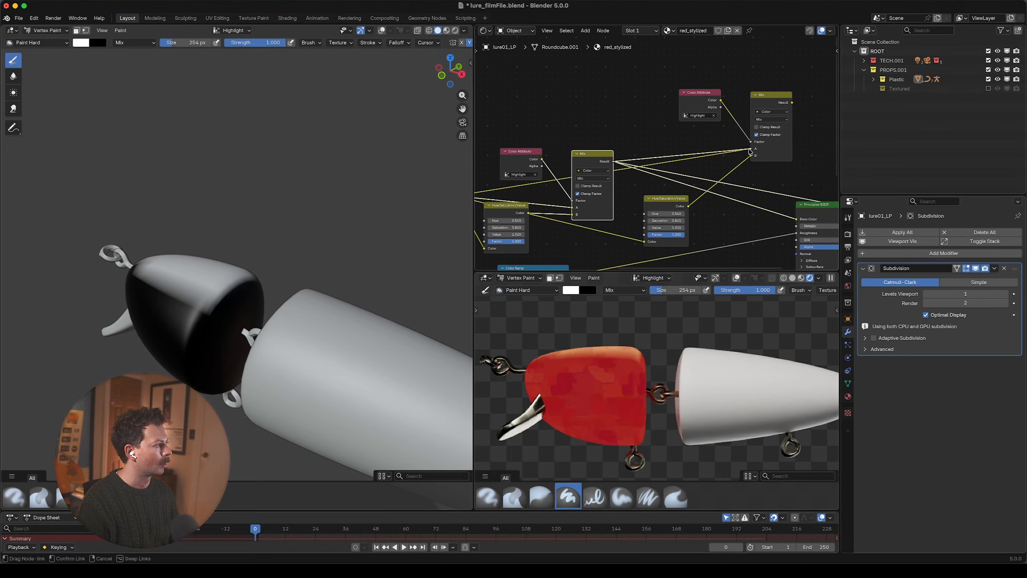
{"action": "left_click", "coordinate": [714, 116]}
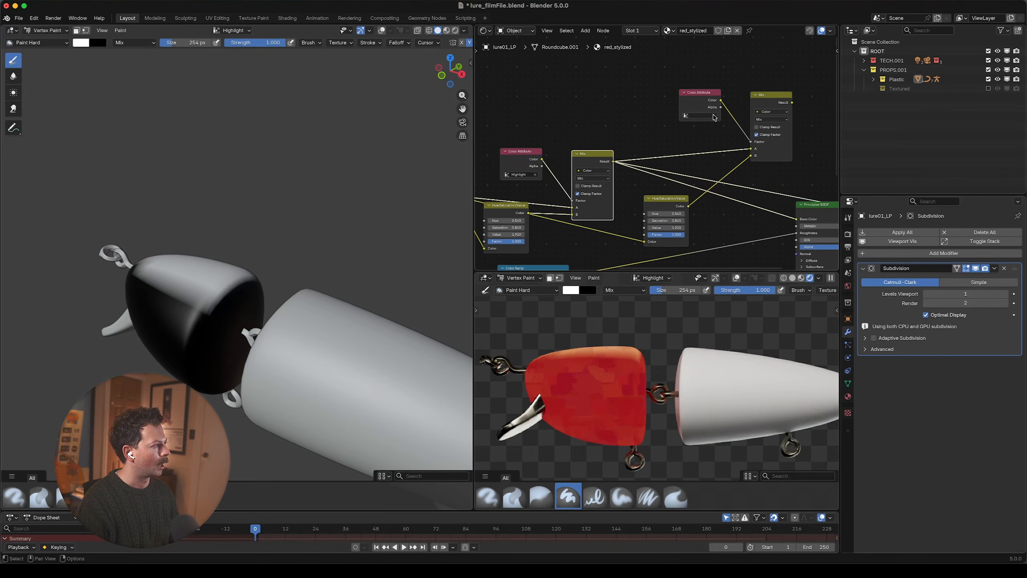
- Create a black vertex color attribute named "Shadow" on the lure head's mesh
{"action": "left_click", "coordinate": [848, 384]}
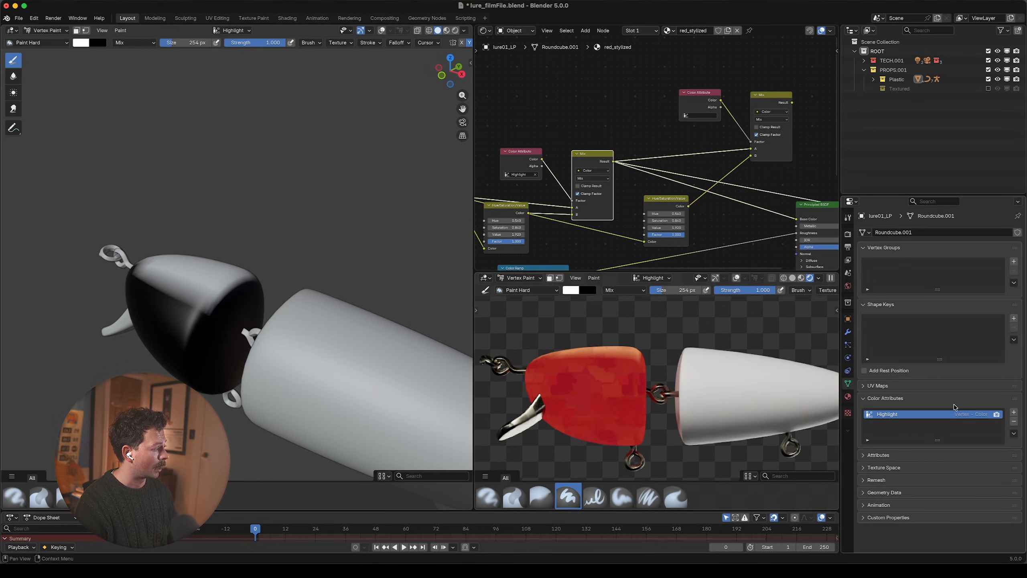
{"action": "left_click", "coordinate": [1013, 410]}
{"action": "left_click", "coordinate": [958, 413]}
{"action": "key", "text": "Return"}
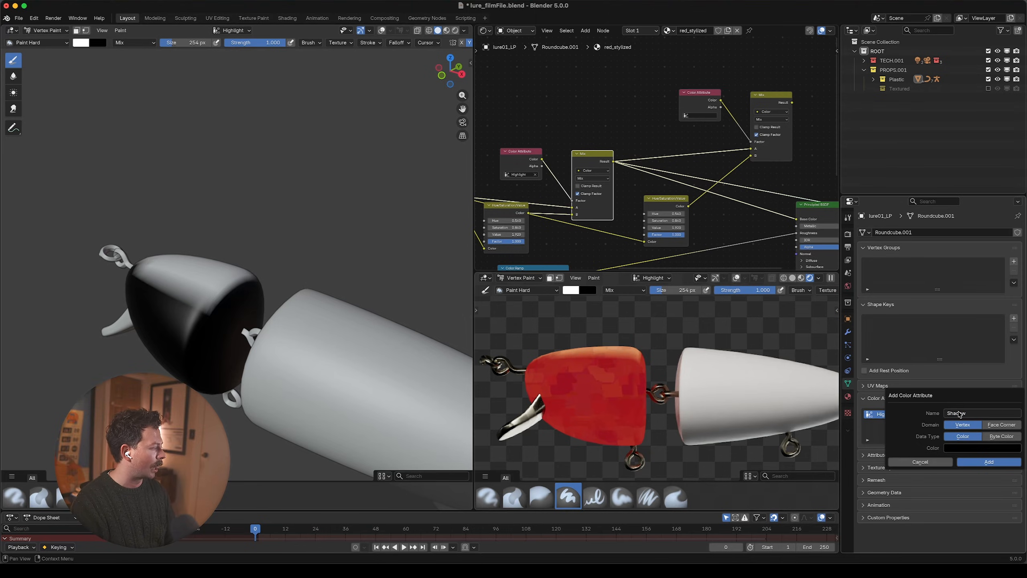
{"action": "left_click", "coordinate": [985, 462]}
- Preview the duplicated Hue/Saturation/Value node on the lure head and set its Hue to 0.460, Saturation to 1.180 and Value to 0.420
{"action": "middle_click_drag", "start_coordinate": [746, 178], "coordinate": [690, 169]}
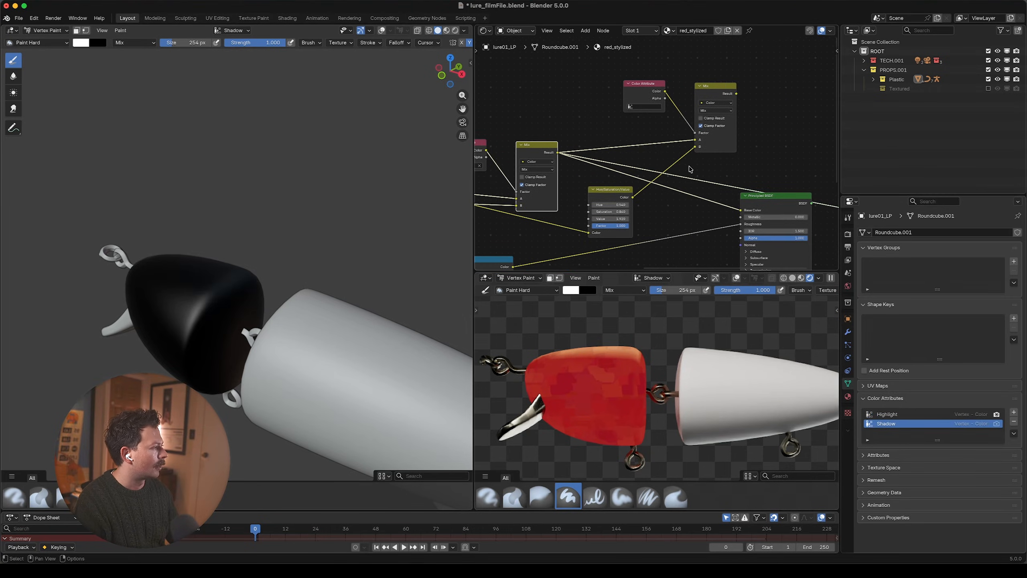
{"action": "left_click", "coordinate": [618, 197], "text": "ctrl+shift"}
{"action": "key", "text": "z"}
{"action": "middle_click_drag", "start_coordinate": [297, 305], "coordinate": [317, 280]}
{"action": "scroll", "coordinate": [615, 217], "scroll_direction": "up", "scroll_amount": 3}
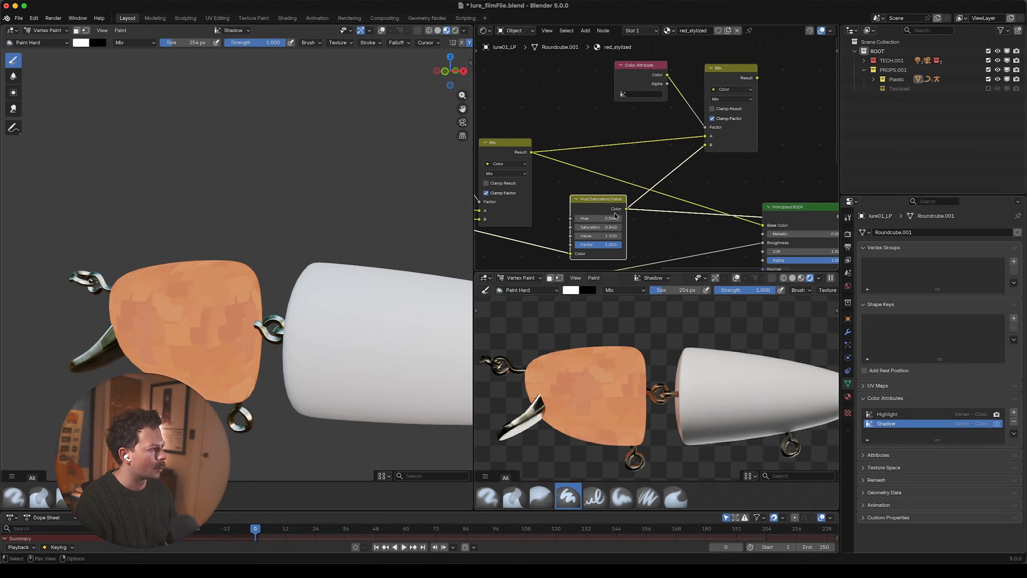
{"action": "left_click", "coordinate": [598, 219]}
{"action": "key", "text": "Escape"}
{"action": "left_click_drag", "start_coordinate": [607, 219], "coordinate": [716, 228]}
{"action": "left_click_drag", "start_coordinate": [615, 228], "coordinate": [449, 236]}
{"action": "left_click_drag", "start_coordinate": [598, 236], "coordinate": [598, 236]}
- Choose Shadow as the duplicated Color Attribute node's attribute and preview the second Mix node on the lure head
{"action": "scroll", "coordinate": [663, 115], "scroll_direction": "up", "scroll_amount": 2}
{"action": "left_click", "coordinate": [628, 112]}
{"action": "left_click", "coordinate": [635, 128]}
{"action": "left_click", "coordinate": [717, 93], "text": "ctrl+shift"}
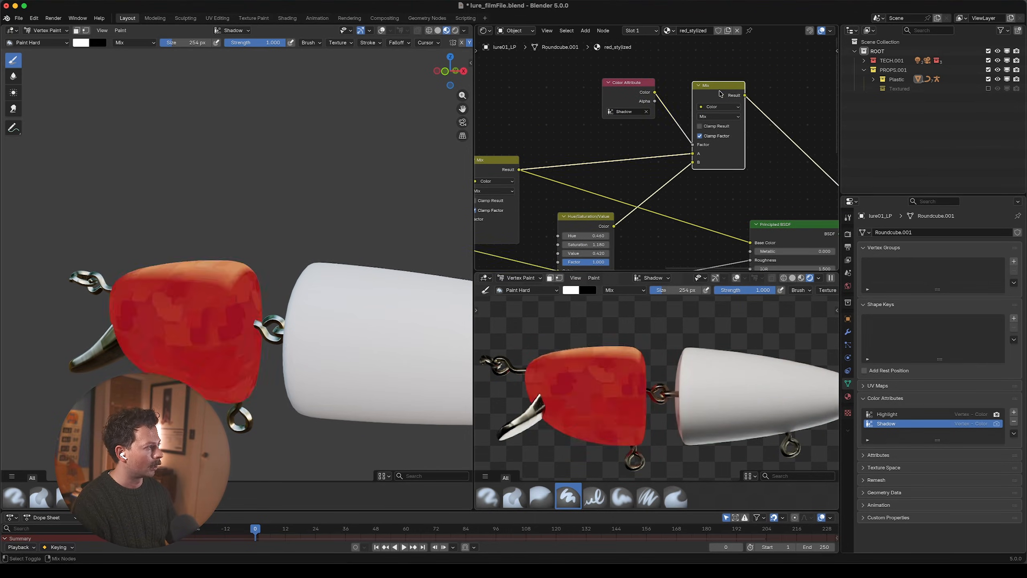
- Paint white shadow areas on the lure head's underside and rear face in solid shading with the Paint Hard brush
{"action": "key", "text": "z"}
{"action": "mouse_move", "coordinate": [203, 262]}
{"action": "middle_mouse_down"}
{"action": "mouse_move", "coordinate": [223, 254]}
{"action": "mouse_move", "coordinate": [239, 213]}
{"action": "middle_mouse_up"}
{"action": "scroll", "coordinate": [238, 216], "scroll_direction": "down", "scroll_amount": 1}
{"action": "mouse_move", "coordinate": [183, 294]}
{"action": "left_mouse_down"}
{"action": "mouse_move", "coordinate": [226, 304]}
{"action": "mouse_move", "coordinate": [238, 293]}
{"action": "left_mouse_up"}
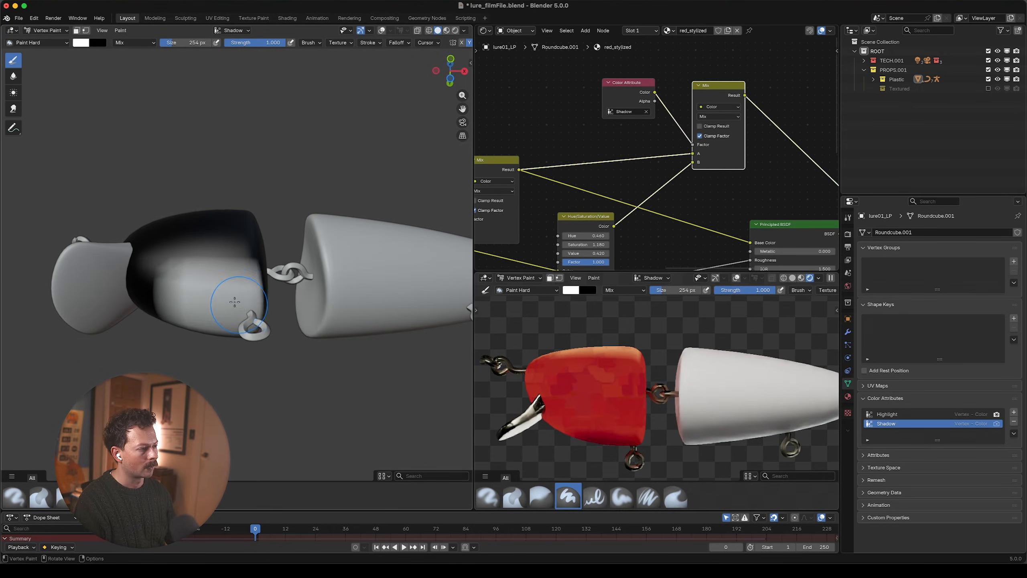
{"action": "middle_click_drag", "start_coordinate": [221, 285], "coordinate": [235, 267]}
{"action": "mouse_move", "coordinate": [230, 270]}
{"action": "left_mouse_down"}
{"action": "mouse_move", "coordinate": [199, 242]}
{"action": "mouse_move", "coordinate": [288, 301]}
{"action": "left_mouse_up"}
{"action": "middle_click_drag", "start_coordinate": [304, 303], "coordinate": [275, 348]}
{"action": "scroll", "coordinate": [606, 250], "scroll_direction": "down", "scroll_amount": 1}
{"action": "scroll", "coordinate": [683, 359], "scroll_direction": "down", "scroll_amount": 3}
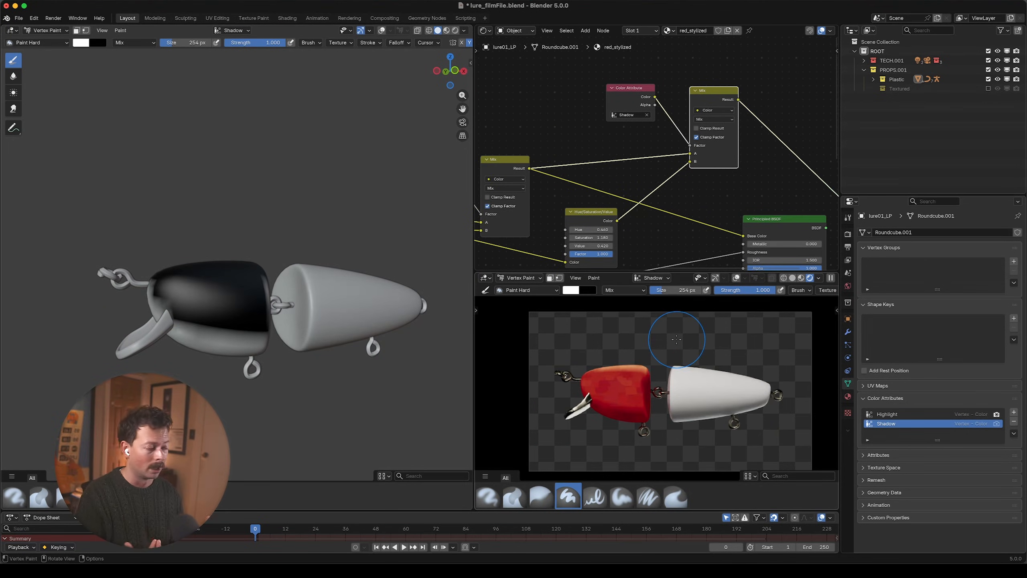
- Connect the second Mix node's Result to the Principled BSDF's Base Color and reconnect the BSDF to the Material Output
{"action": "scroll", "coordinate": [390, 210], "scroll_direction": "up", "scroll_amount": 2}
{"action": "middle_click_drag", "start_coordinate": [717, 192], "coordinate": [638, 160]}
{"action": "scroll", "coordinate": [682, 177], "scroll_direction": "down", "scroll_amount": 1}
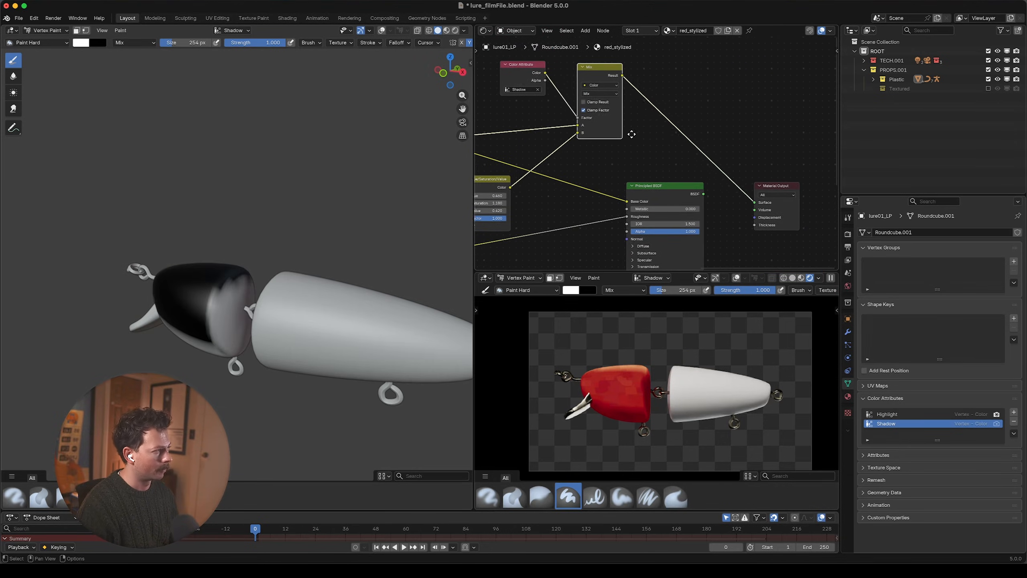
{"action": "left_click_drag", "start_coordinate": [625, 76], "coordinate": [626, 201]}
{"action": "left_click", "coordinate": [656, 195], "text": "ctrl+shift"}
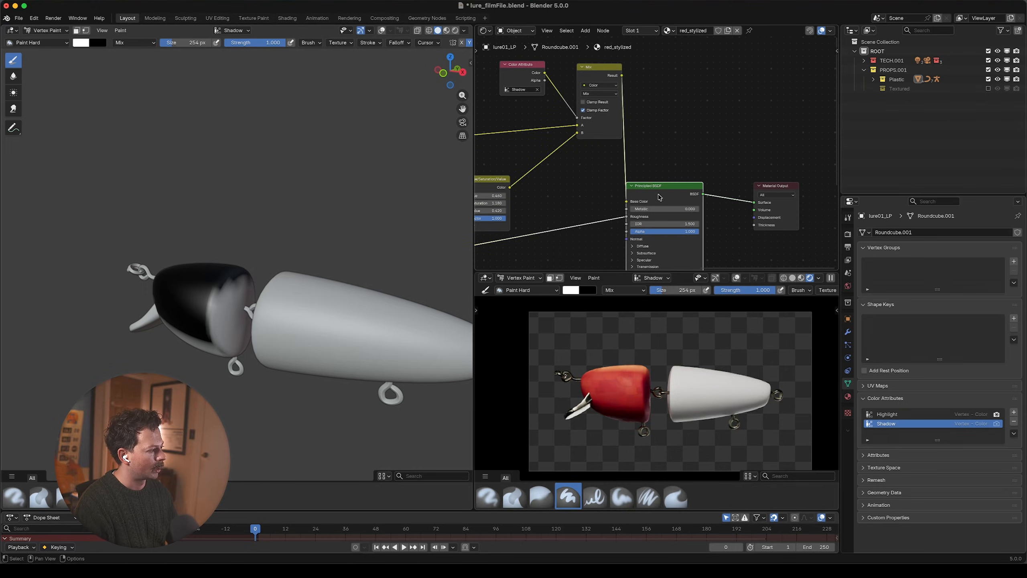
- Move the highlight Mix node slightly upward to tidy the node graph
{"action": "scroll", "coordinate": [630, 308], "scroll_direction": "up", "scroll_amount": 3}
{"action": "middle_click_drag", "start_coordinate": [569, 192], "coordinate": [658, 173]}
{"action": "scroll", "coordinate": [590, 172], "scroll_direction": "down", "scroll_amount": 1}
{"action": "middle_click_drag", "start_coordinate": [570, 149], "coordinate": [719, 164]}
{"action": "left_click", "coordinate": [666, 132]}
{"action": "left_click_drag", "start_coordinate": [665, 133], "coordinate": [667, 114]}
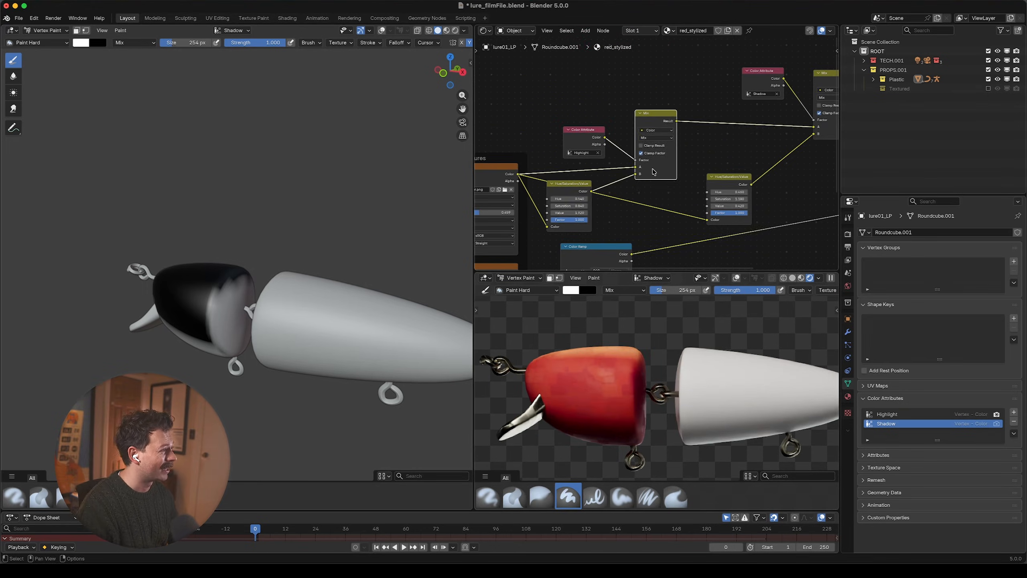
{"action": "middle_click_drag", "start_coordinate": [652, 170], "coordinate": [679, 142]}
{"action": "scroll", "coordinate": [665, 146], "scroll_direction": "up", "scroll_amount": 1}
- Check the head in Object Mode with material shading and set the highlight Hue/Saturation/Value node's Factor to 0.422 and the shadow one's to 0.442
{"action": "key", "text": "ctrl+Tab"}
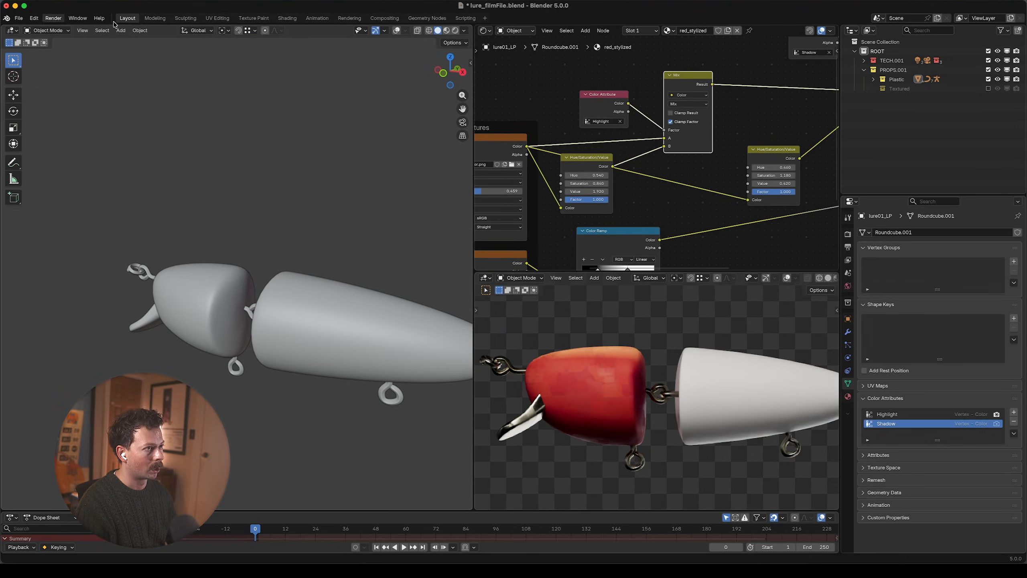
{"action": "scroll", "coordinate": [550, 174], "scroll_direction": "up", "scroll_amount": 1}
{"action": "key", "text": "z"}
{"action": "middle_click_drag", "start_coordinate": [211, 300], "coordinate": [264, 275]}
{"action": "scroll", "coordinate": [283, 271], "scroll_direction": "up", "scroll_amount": 2}
{"action": "middle_click_drag", "start_coordinate": [251, 231], "coordinate": [254, 311]}
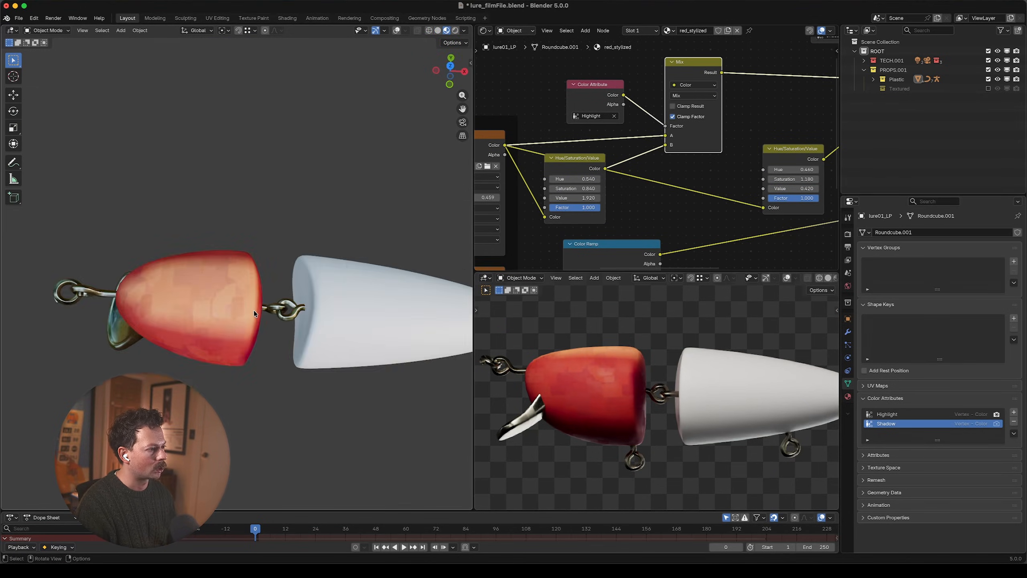
{"action": "middle_click_drag", "start_coordinate": [387, 272], "coordinate": [452, 234]}
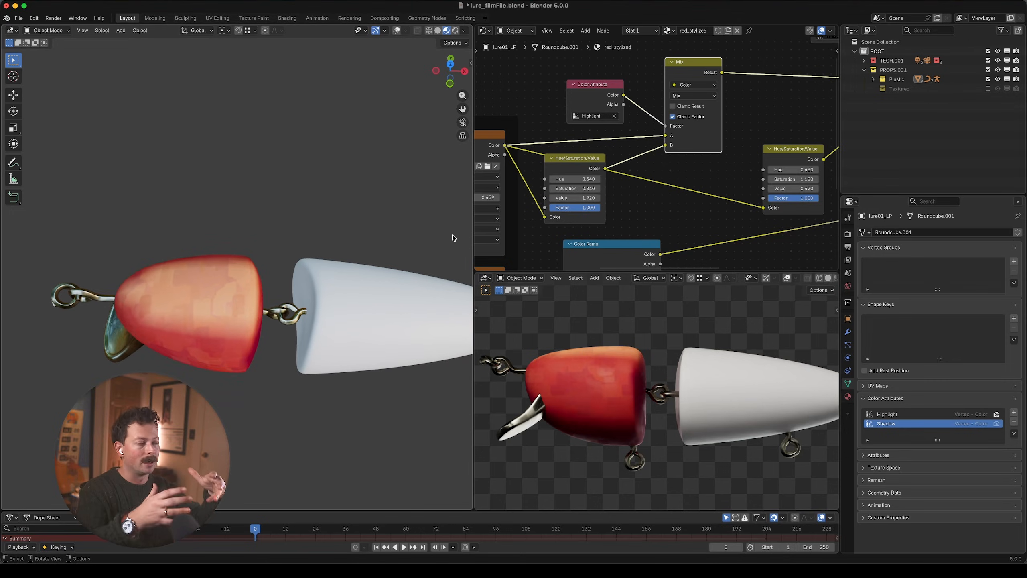
{"action": "left_click_drag", "start_coordinate": [593, 209], "coordinate": [593, 188]}
{"action": "middle_click_drag", "start_coordinate": [790, 166], "coordinate": [614, 167]}
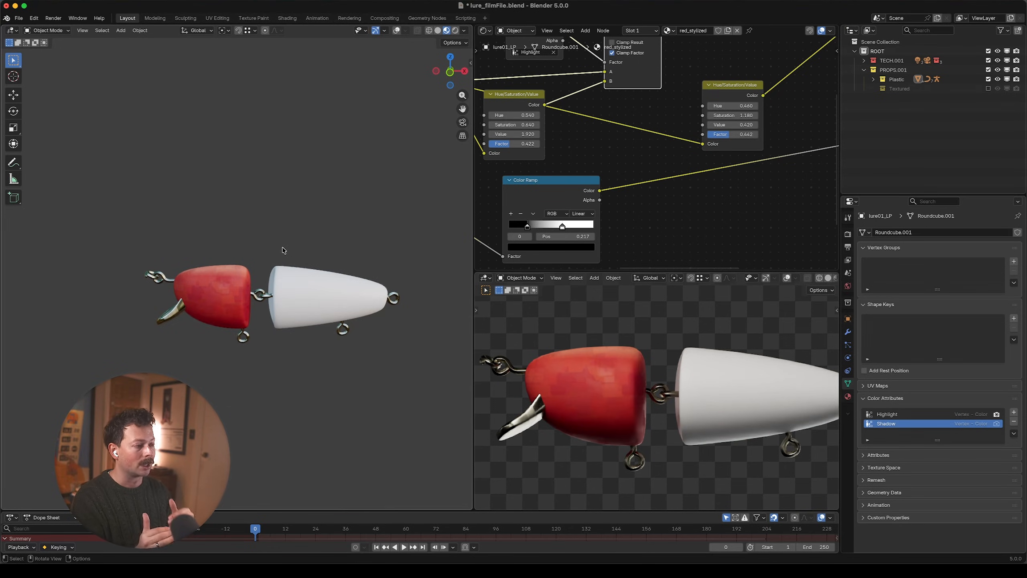
- Link the lure head's red_stylized material to the lure's white rear body
{"action": "key", "text": "shift+alt+z"}
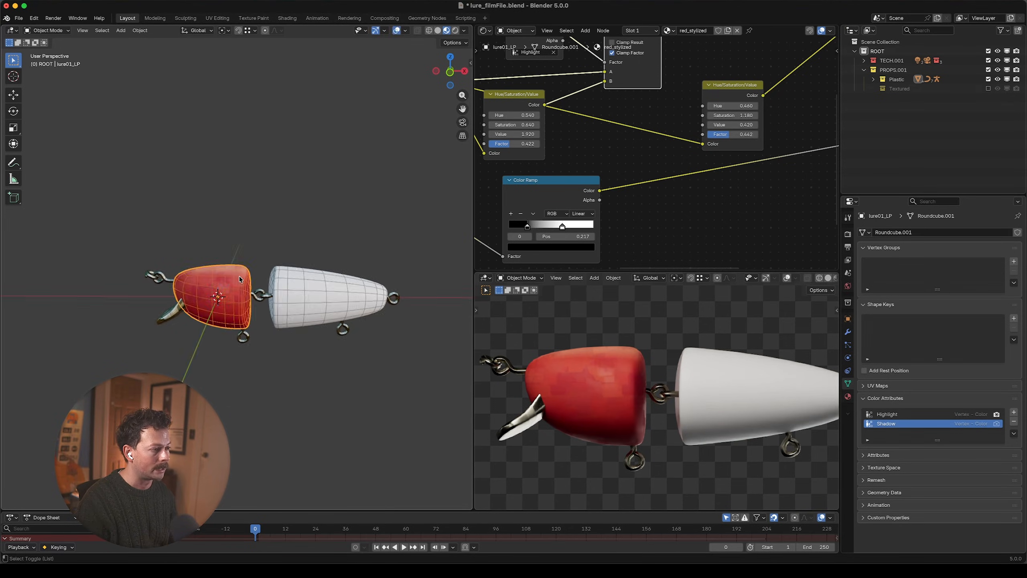
{"action": "left_click", "coordinate": [293, 282]}
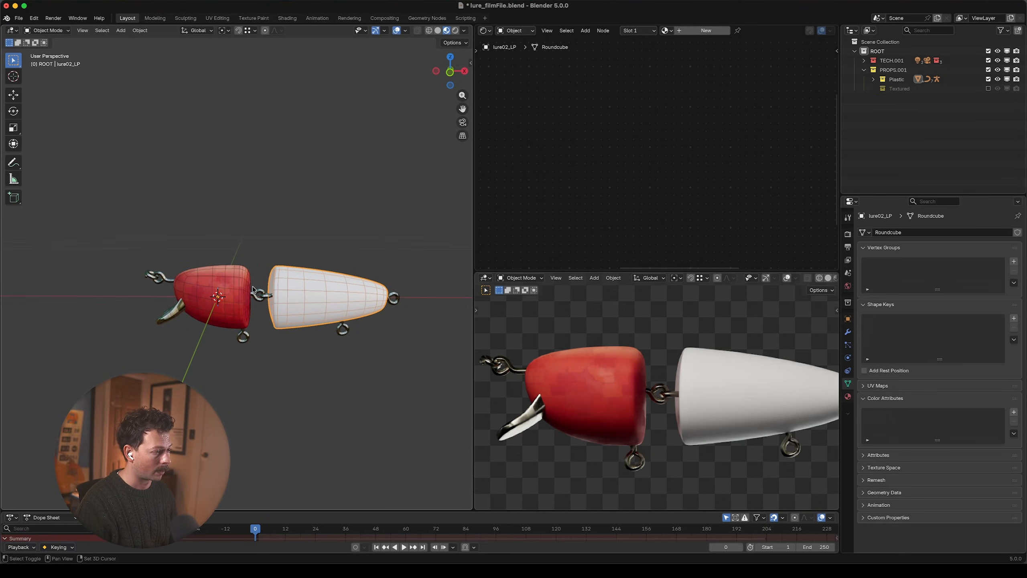
{"action": "left_click", "coordinate": [240, 285], "text": "shift"}
{"action": "key", "text": "ctrl+l"}
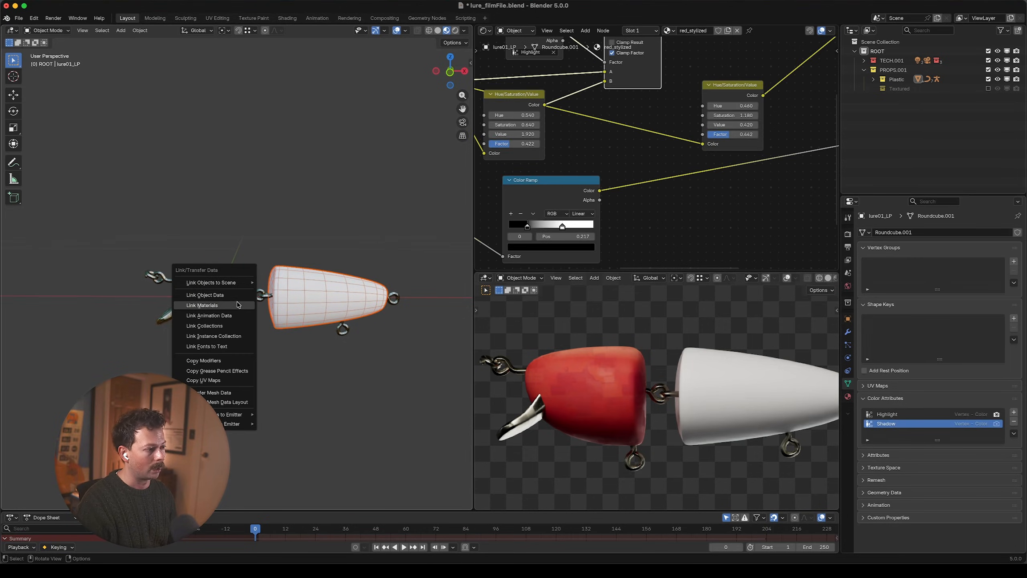
{"action": "left_click", "coordinate": [237, 302]}
{"action": "left_click", "coordinate": [307, 266]}
{"action": "middle_click_drag", "start_coordinate": [348, 219], "coordinate": [328, 226]}
- Make the rear body's material a single-user copy and rename it "white_stylized"
{"action": "key", "text": "Home"}
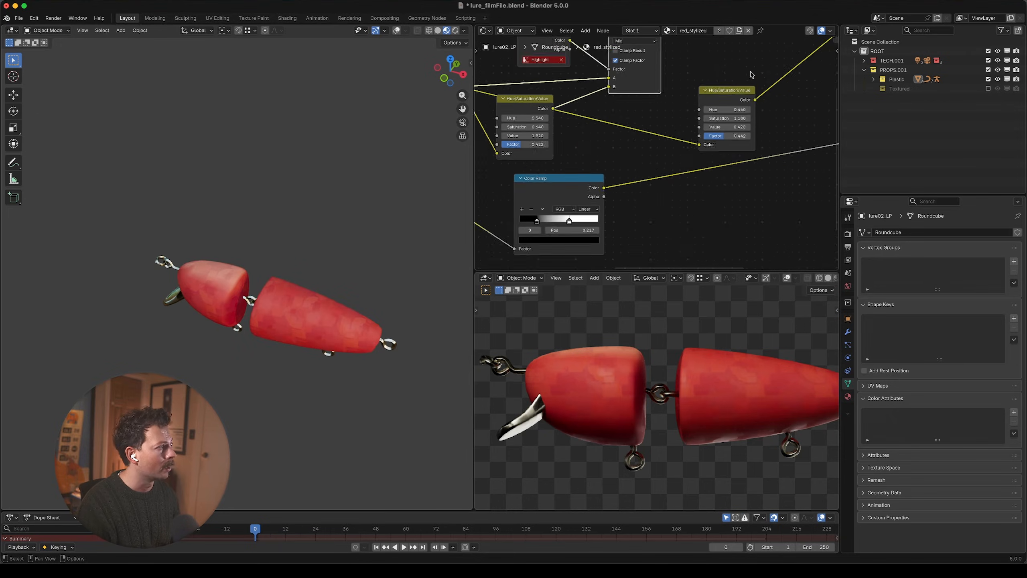
{"action": "left_click", "coordinate": [739, 31]}
{"action": "left_click", "coordinate": [689, 31]}
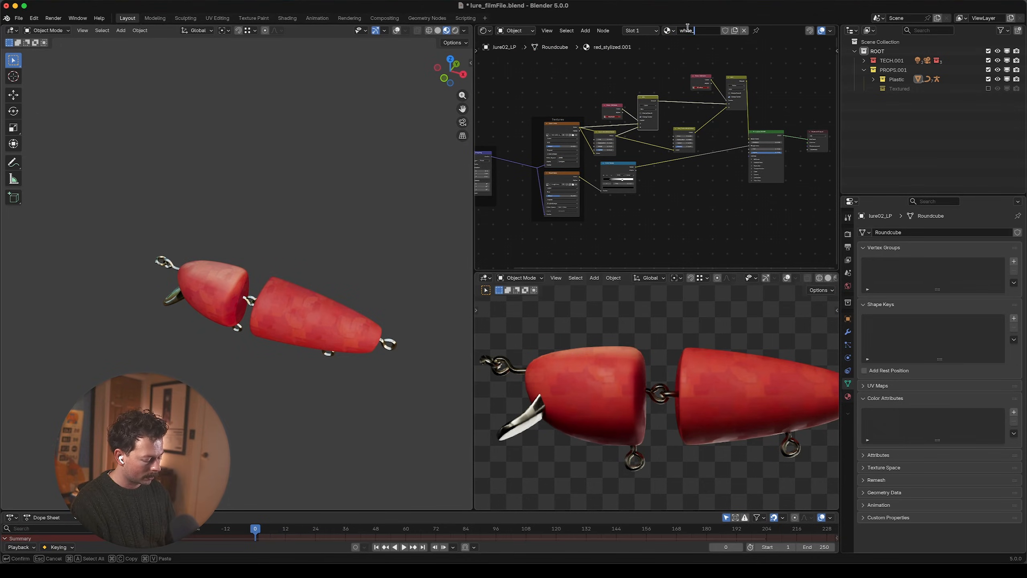
{"action": "type", "text": "ed"}
{"action": "key", "text": "Return"}
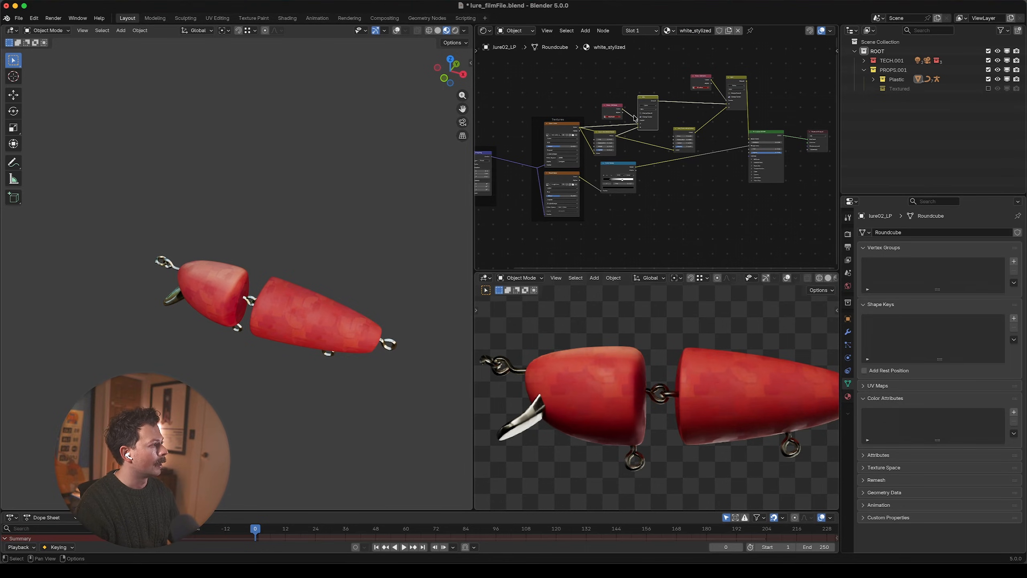
- Load white_color.png into the Base Color texture node of the white_stylized material
{"action": "scroll", "coordinate": [666, 100], "scroll_direction": "up", "scroll_amount": 4}
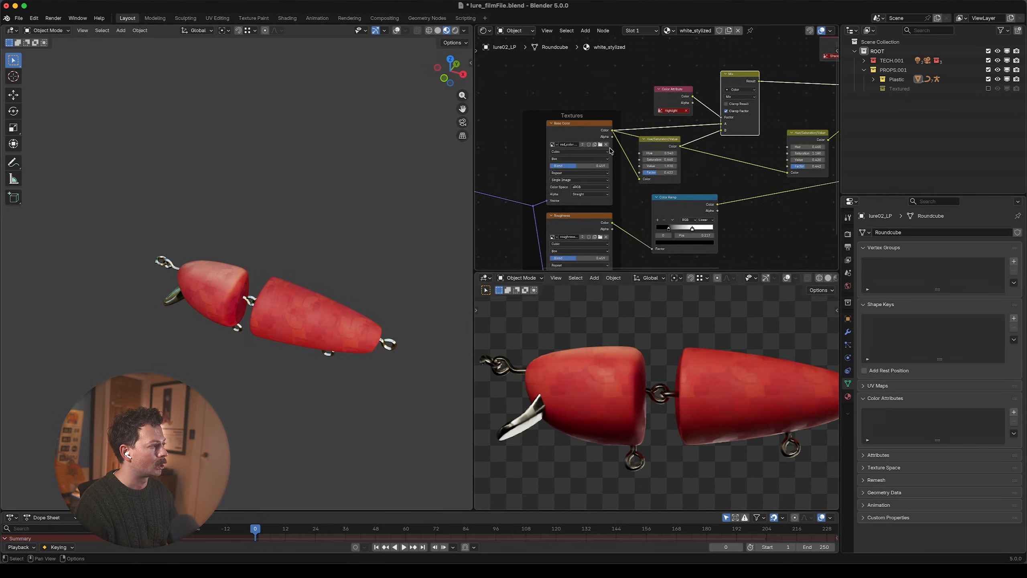
{"action": "scroll", "coordinate": [610, 146], "scroll_direction": "up", "scroll_amount": 1}
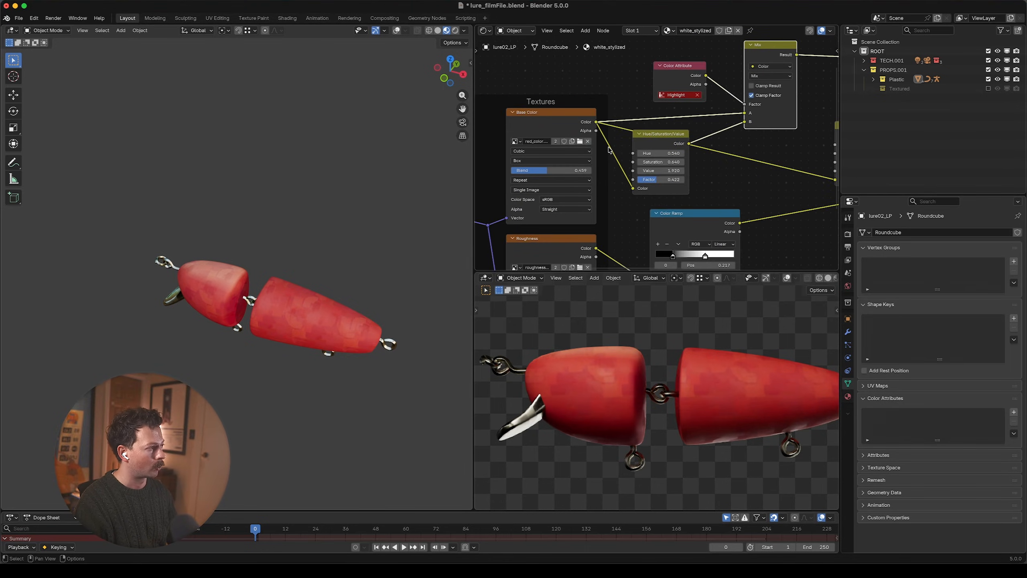
{"action": "left_click", "coordinate": [580, 143]}
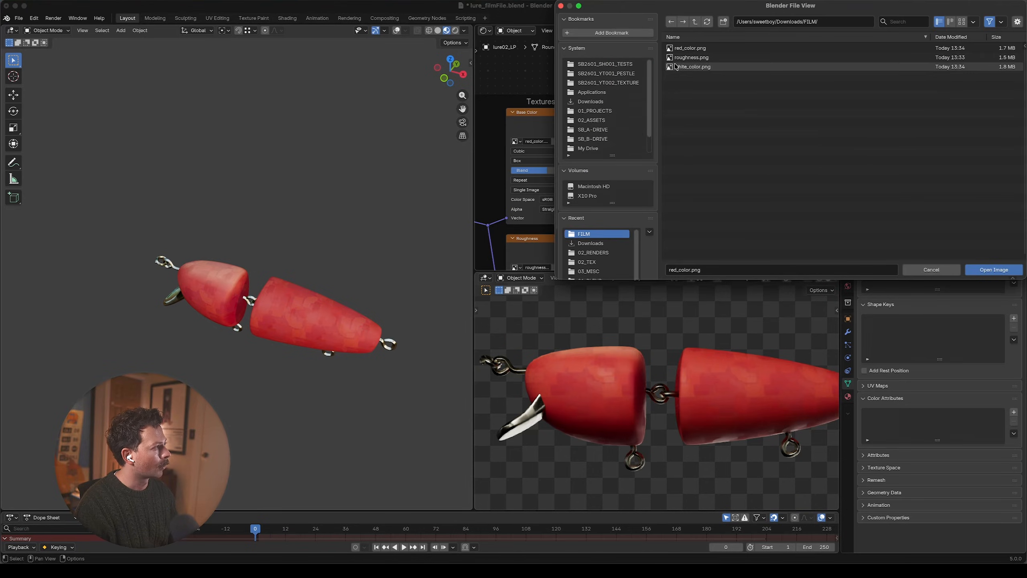
{"action": "left_click", "coordinate": [690, 67]}
{"action": "double_click", "coordinate": [689, 67]}
- Inspect the texture on the rear body and set the Value node driving the mapping scale to 0.500
{"action": "middle_click_drag", "start_coordinate": [303, 268], "coordinate": [327, 260]}
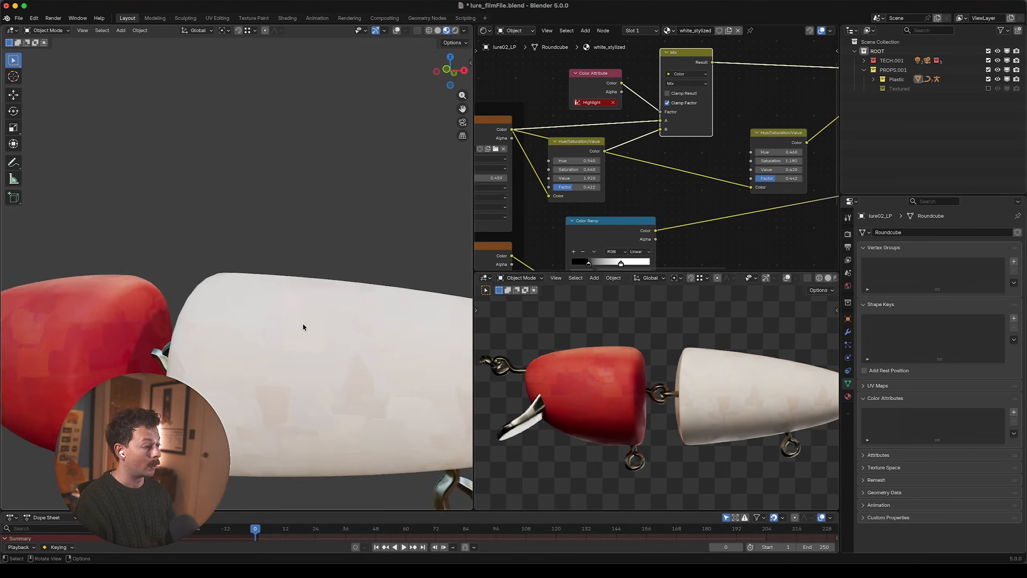
{"action": "middle_click_drag", "start_coordinate": [305, 325], "coordinate": [413, 276]}
{"action": "middle_click_drag", "start_coordinate": [477, 219], "coordinate": [738, 127]}
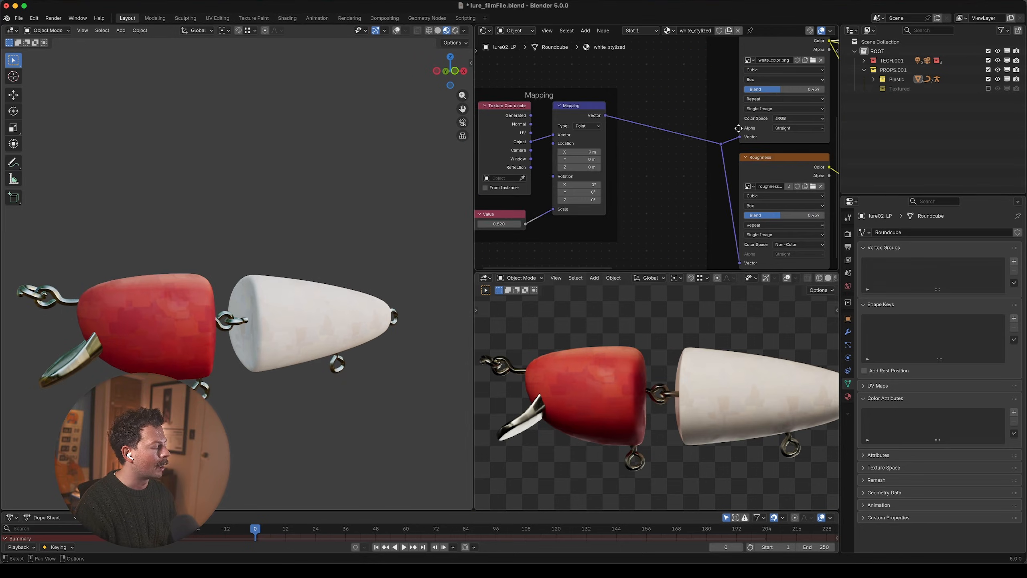
{"action": "left_click_drag", "start_coordinate": [498, 224], "coordinate": [484, 224]}
{"action": "middle_click_drag", "start_coordinate": [410, 254], "coordinate": [348, 251]}
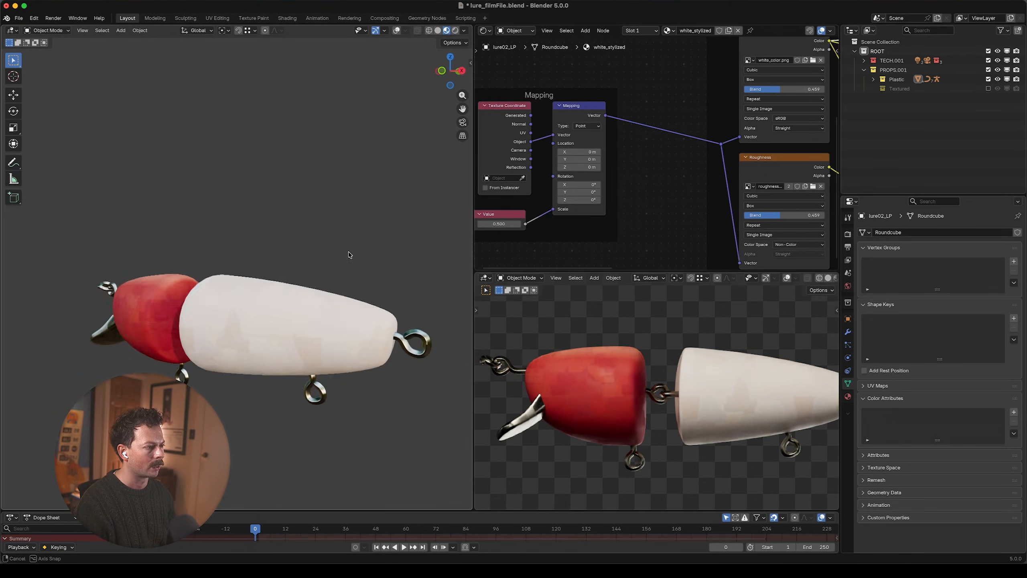
- Create vertex color attributes named "Highlight" and "Shadow" on the rear body's mesh and make Highlight the active one
{"action": "key", "text": "Home"}
{"action": "scroll", "coordinate": [584, 161], "scroll_direction": "up", "scroll_amount": 3}
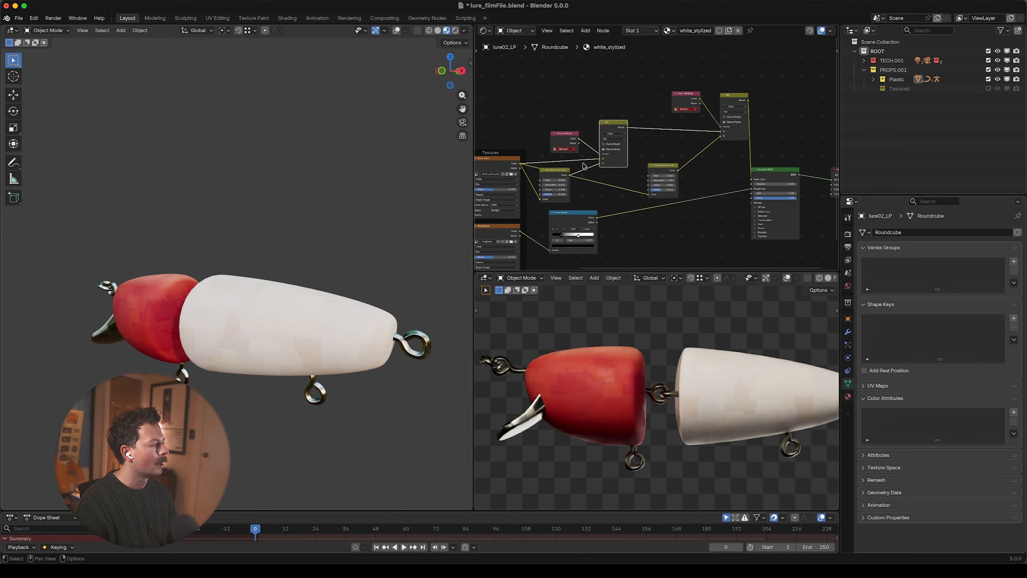
{"action": "left_click", "coordinate": [1012, 411]}
{"action": "left_click", "coordinate": [999, 414]}
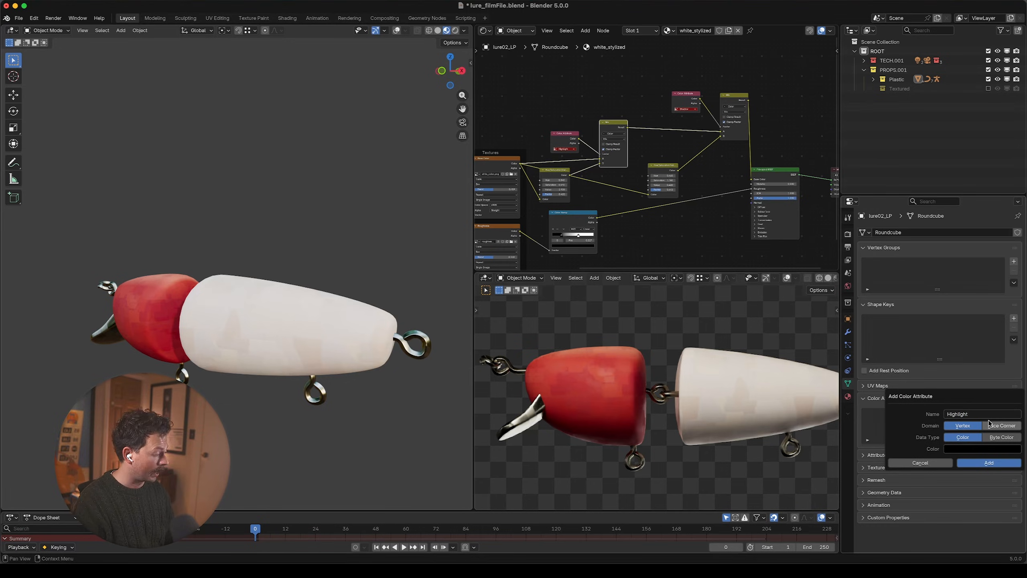
{"action": "key", "text": "Return"}
{"action": "left_click", "coordinate": [1012, 412]}
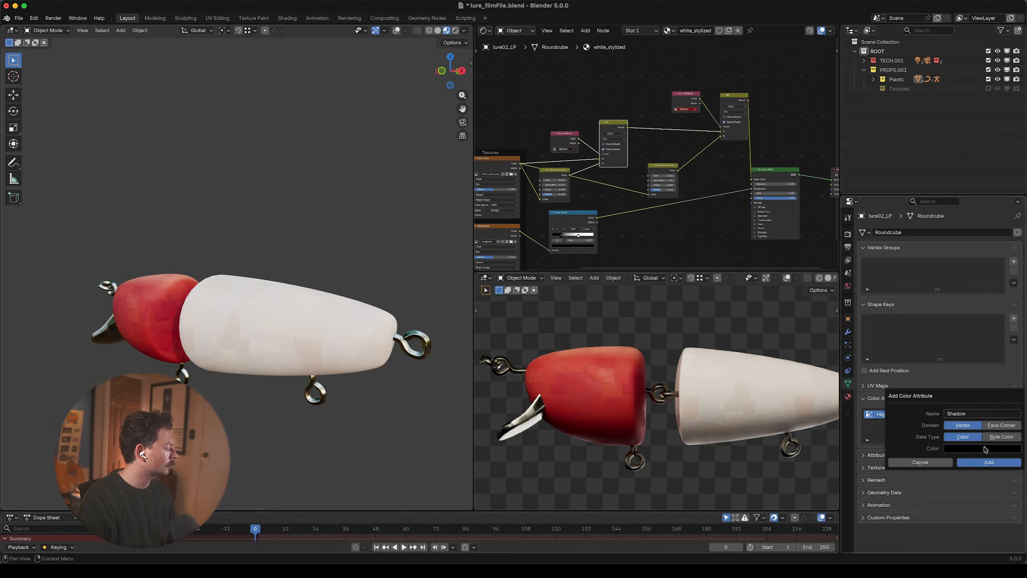
{"action": "left_click", "coordinate": [987, 463]}
{"action": "left_click", "coordinate": [907, 414]}
- Put the rear body into Vertex Paint mode, undoing a trial stroke across its surface
{"action": "scroll", "coordinate": [303, 301], "scroll_direction": "up", "scroll_amount": 2}
{"action": "scroll", "coordinate": [303, 301], "scroll_direction": "up", "scroll_amount": 2}
{"action": "scroll", "coordinate": [612, 97], "scroll_direction": "up", "scroll_amount": 1}
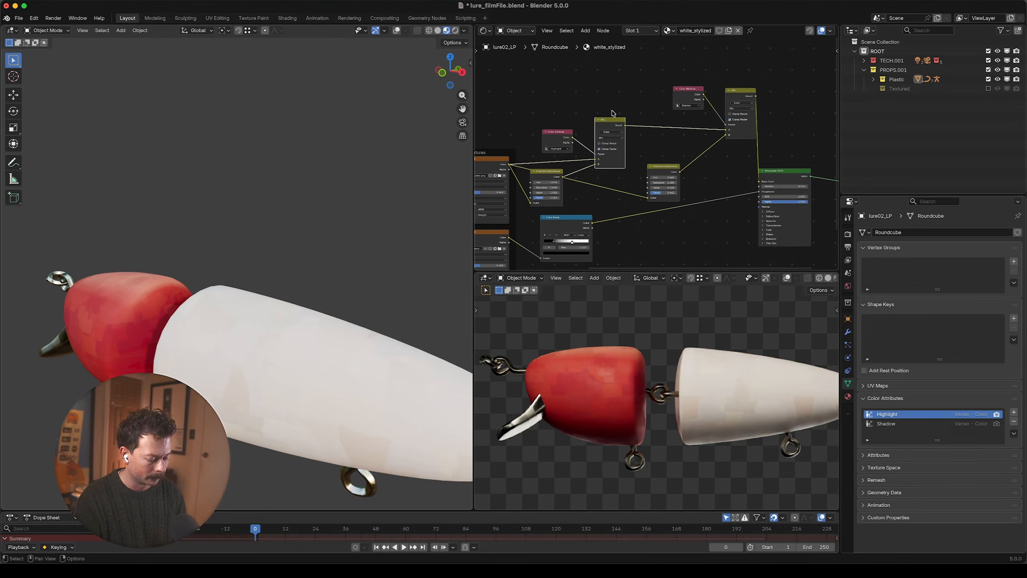
{"action": "middle_click_drag", "start_coordinate": [259, 323], "coordinate": [291, 333]}
{"action": "key", "text": "ctrl+Tab"}
{"action": "mouse_move", "coordinate": [291, 303]}
{"action": "left_mouse_down"}
{"action": "mouse_move", "coordinate": [291, 333]}
{"action": "mouse_move", "coordinate": [225, 321]}
{"action": "left_mouse_up"}
{"action": "key", "text": "ctrl+z"}
{"action": "key", "text": "ctrl+Tab"}
- Make the Shadow attribute active and paint white along the rear body's underside with a 292 px brush
{"action": "mouse_move", "coordinate": [224, 322]}
{"action": "middle_mouse_down"}
{"action": "mouse_move", "coordinate": [250, 273]}
{"action": "mouse_move", "coordinate": [299, 259]}
{"action": "middle_mouse_up"}
{"action": "left_click", "coordinate": [885, 424]}
{"action": "key", "text": "f"}
{"action": "left_click_drag", "start_coordinate": [307, 218], "coordinate": [211, 227]}
{"action": "mouse_move", "coordinate": [211, 227]}
{"action": "middle_mouse_down"}
{"action": "mouse_move", "coordinate": [258, 259]}
{"action": "mouse_move", "coordinate": [219, 294]}
{"action": "mouse_move", "coordinate": [273, 282]}
{"action": "mouse_move", "coordinate": [279, 243]}
{"action": "middle_mouse_up"}
- Preview the highlight Mix node's output on the rear body
{"action": "left_click", "coordinate": [611, 158], "text": "ctrl+shift"}
{"action": "scroll", "coordinate": [566, 162], "scroll_direction": "up", "scroll_amount": 3}
{"action": "left_click_drag", "start_coordinate": [542, 239], "coordinate": [647, 214]}
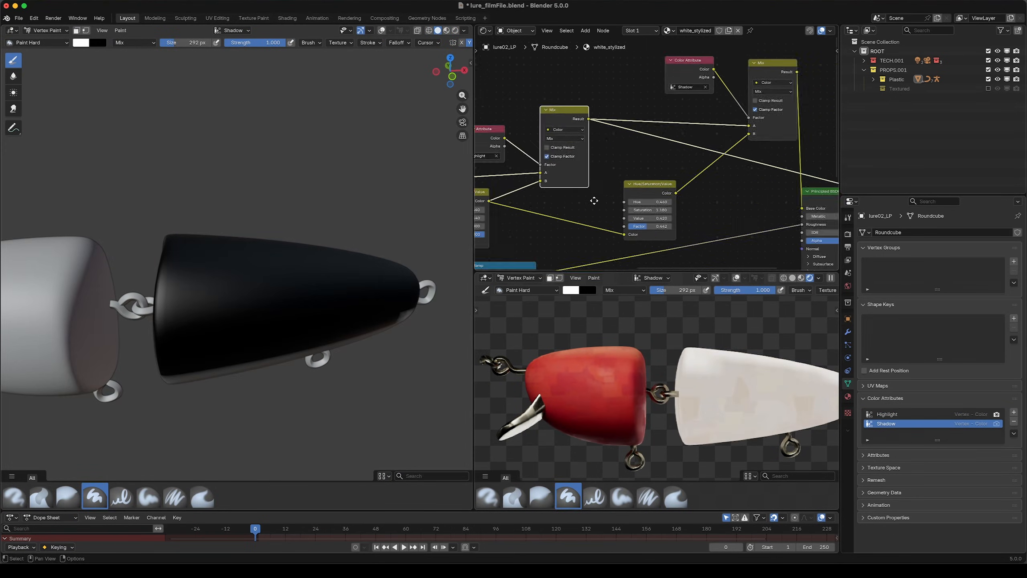
{"action": "scroll", "coordinate": [648, 213], "scroll_direction": "down", "scroll_amount": 3}
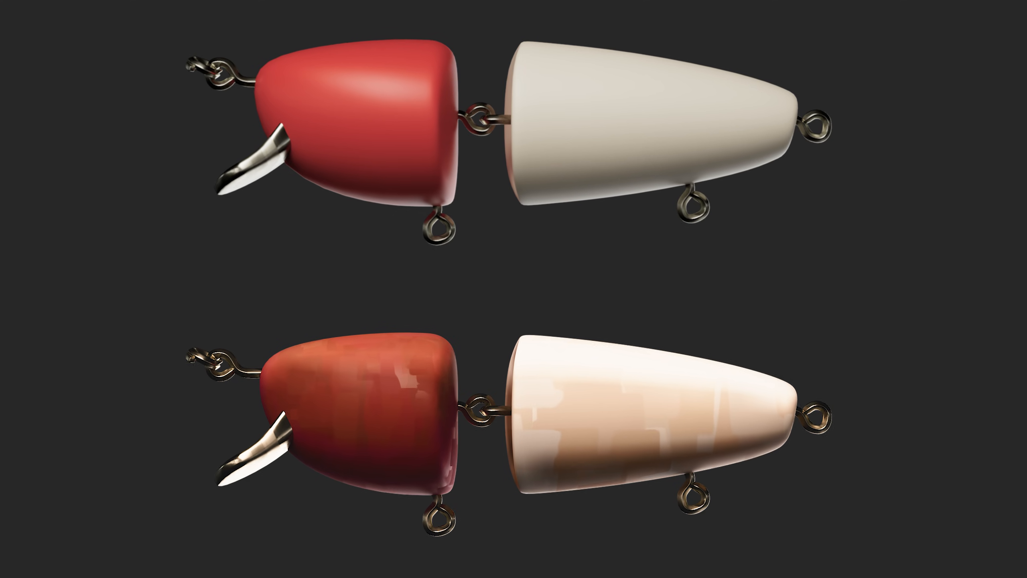